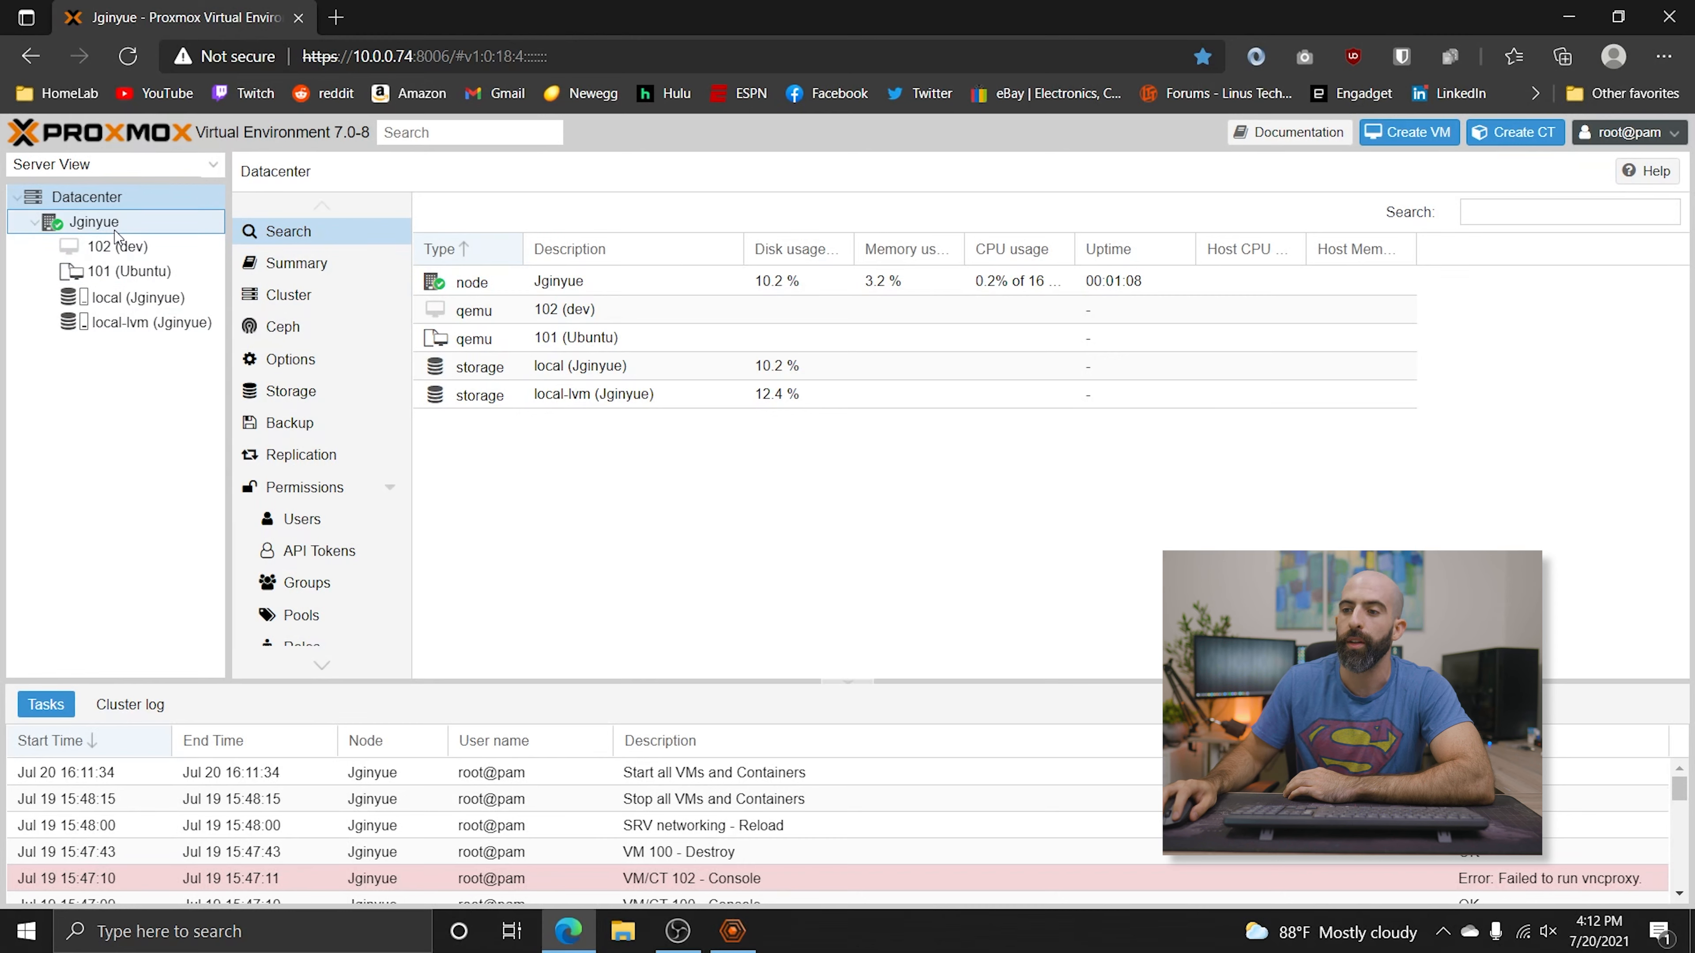
Step: Open node Jginyue's Network page and review enp7s0, vmbr0 and ports enp4s0f0–f3
left_click(104, 221)
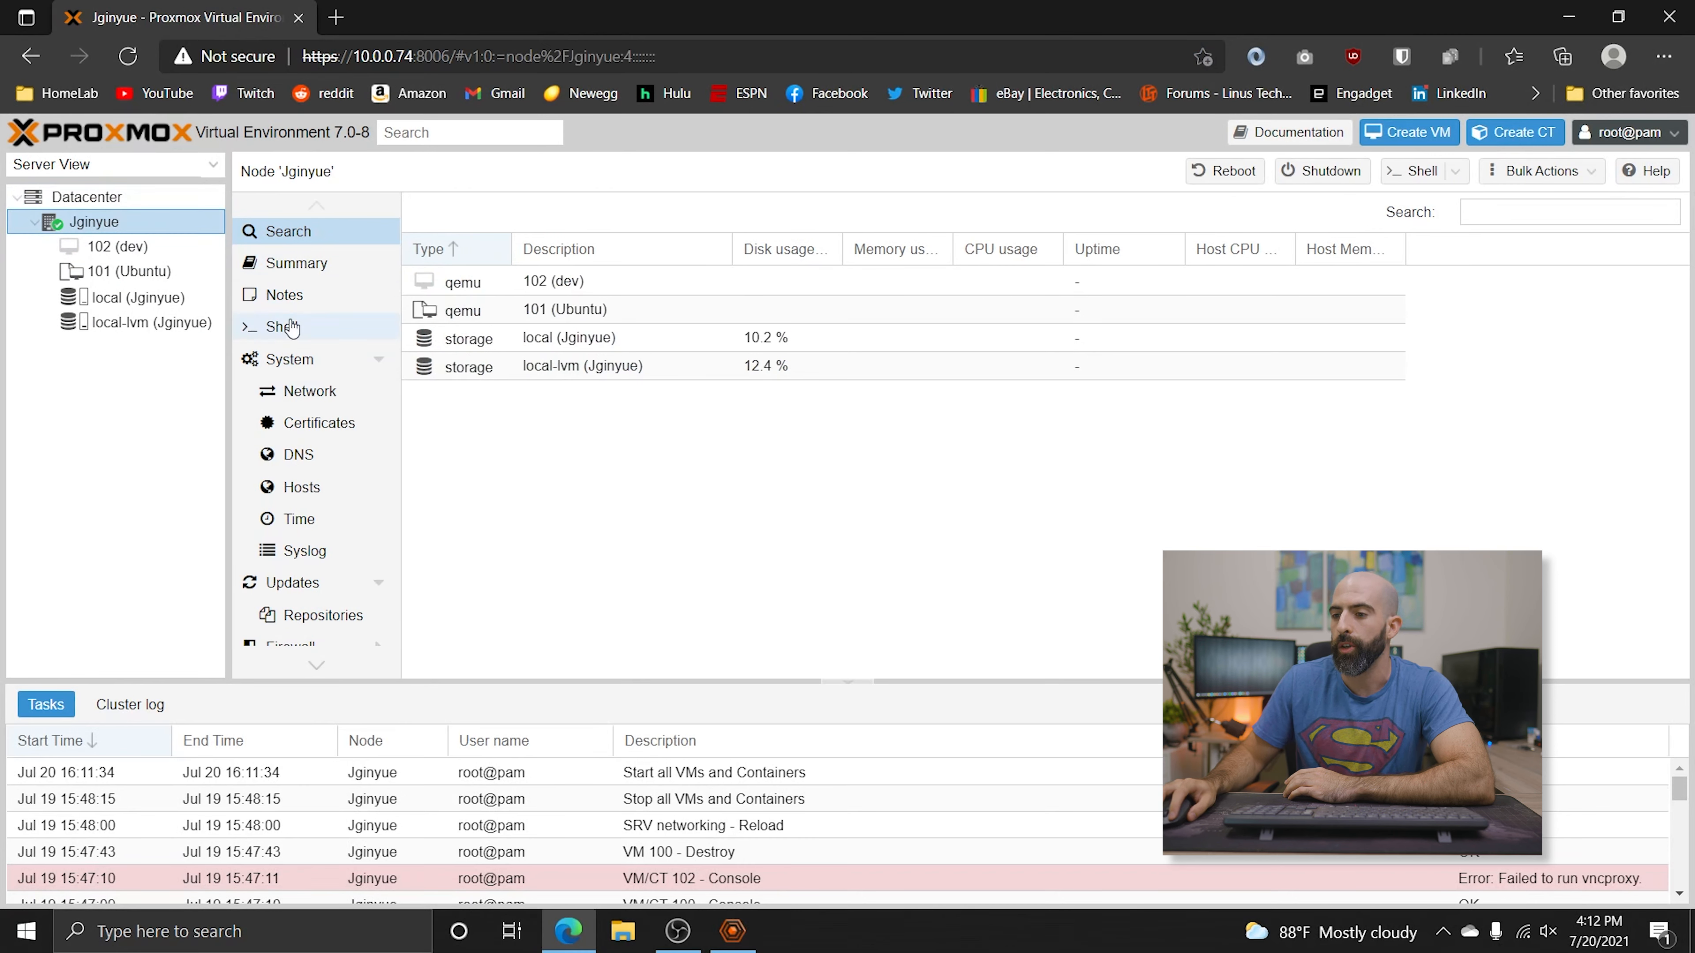
left_click(298, 394)
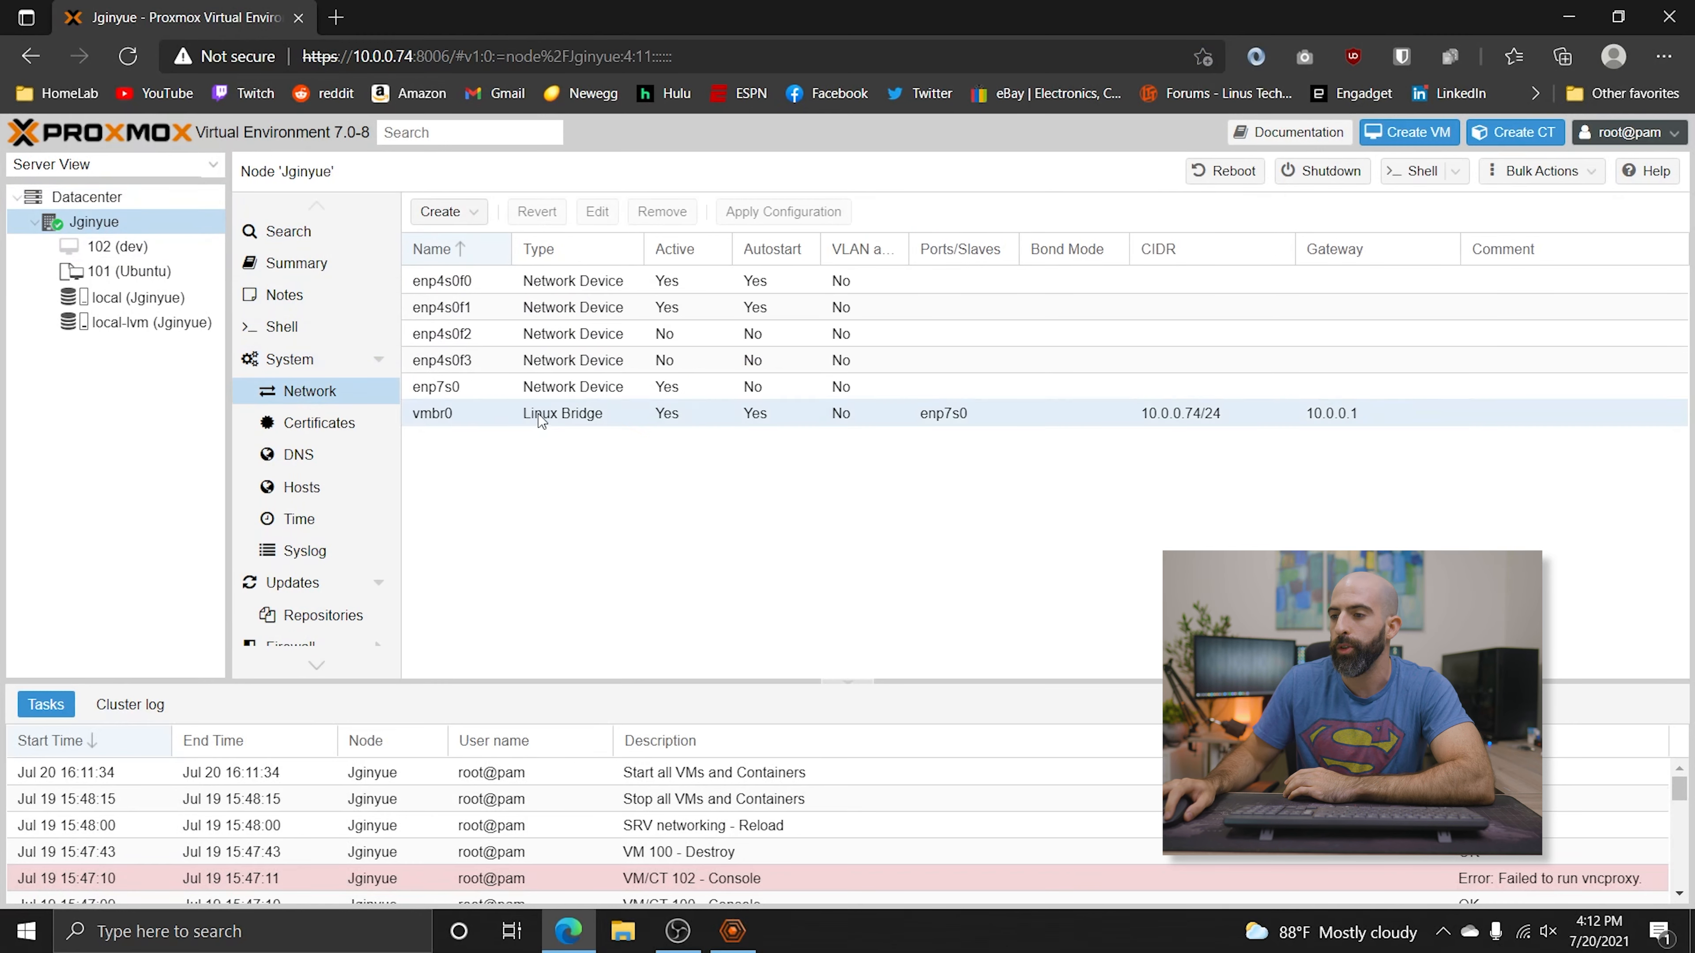
left_click(452, 388)
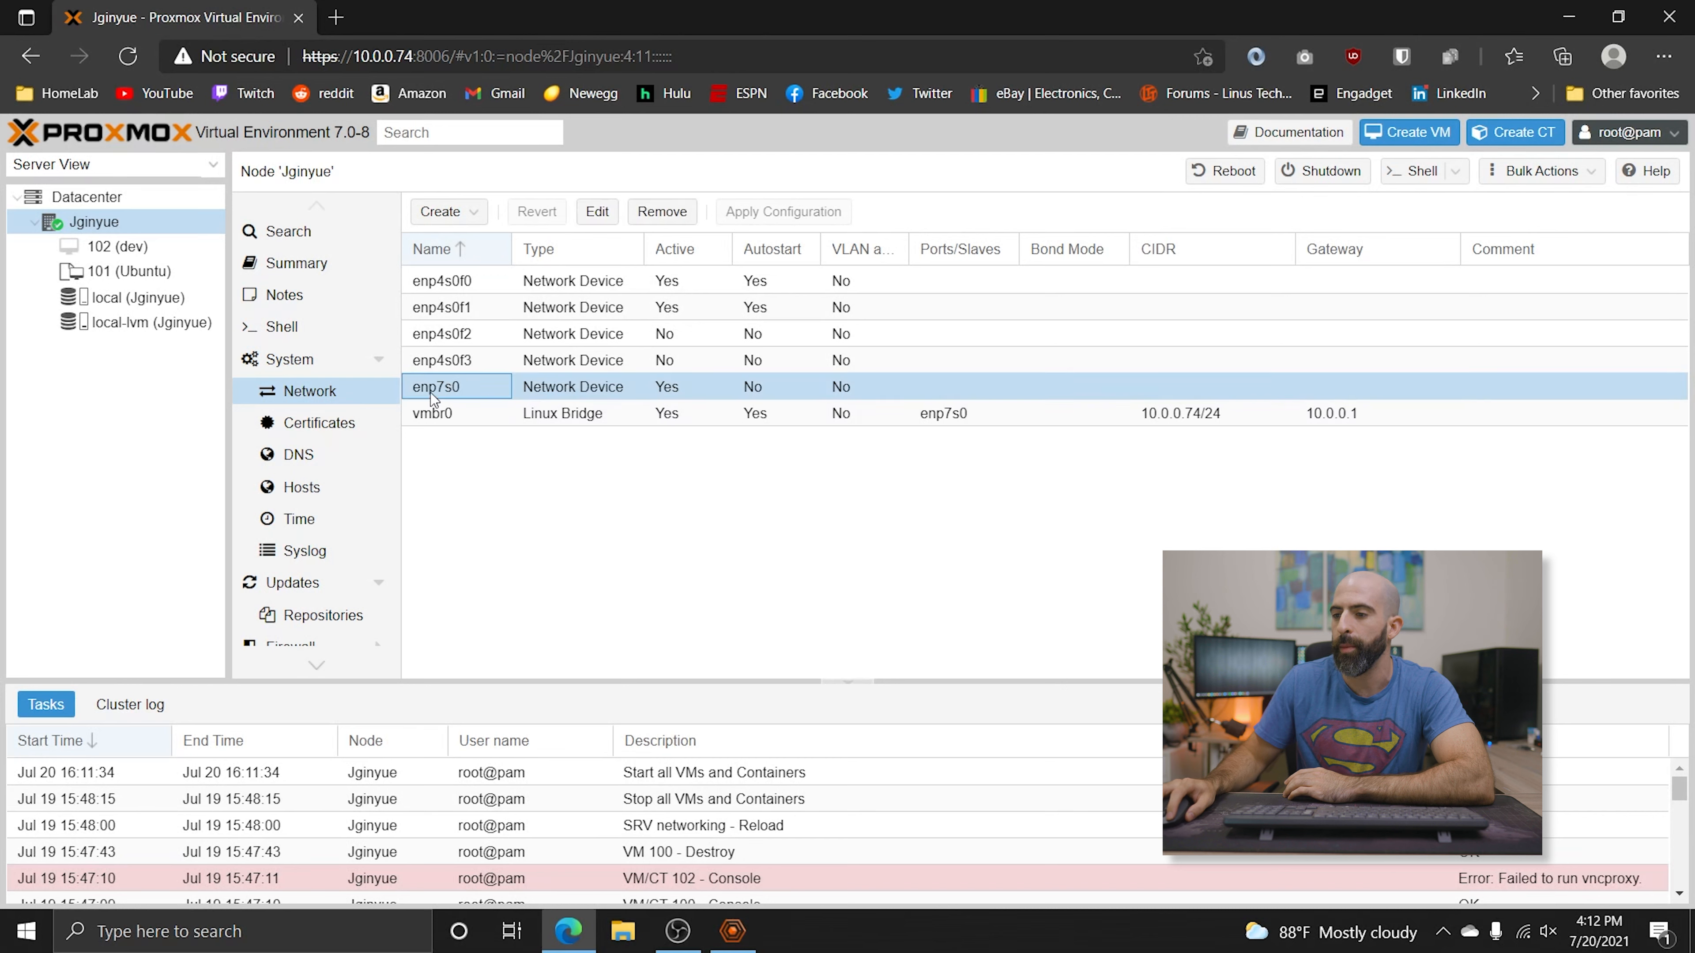
left_click(466, 412)
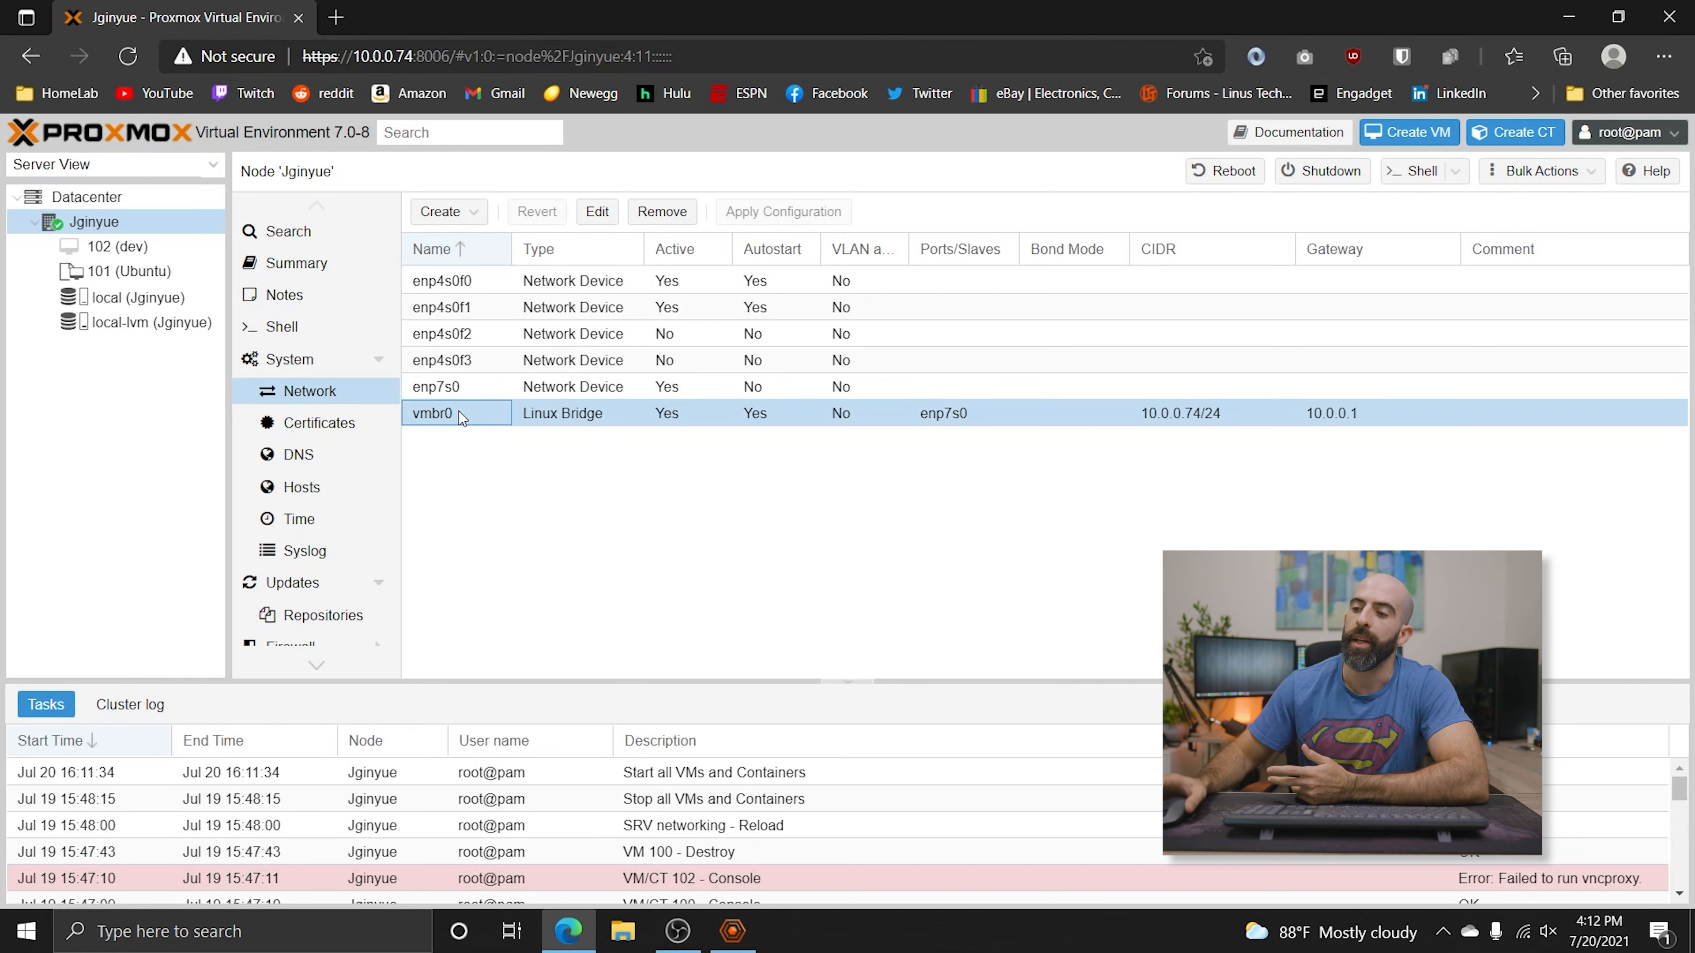
left_click(452, 364)
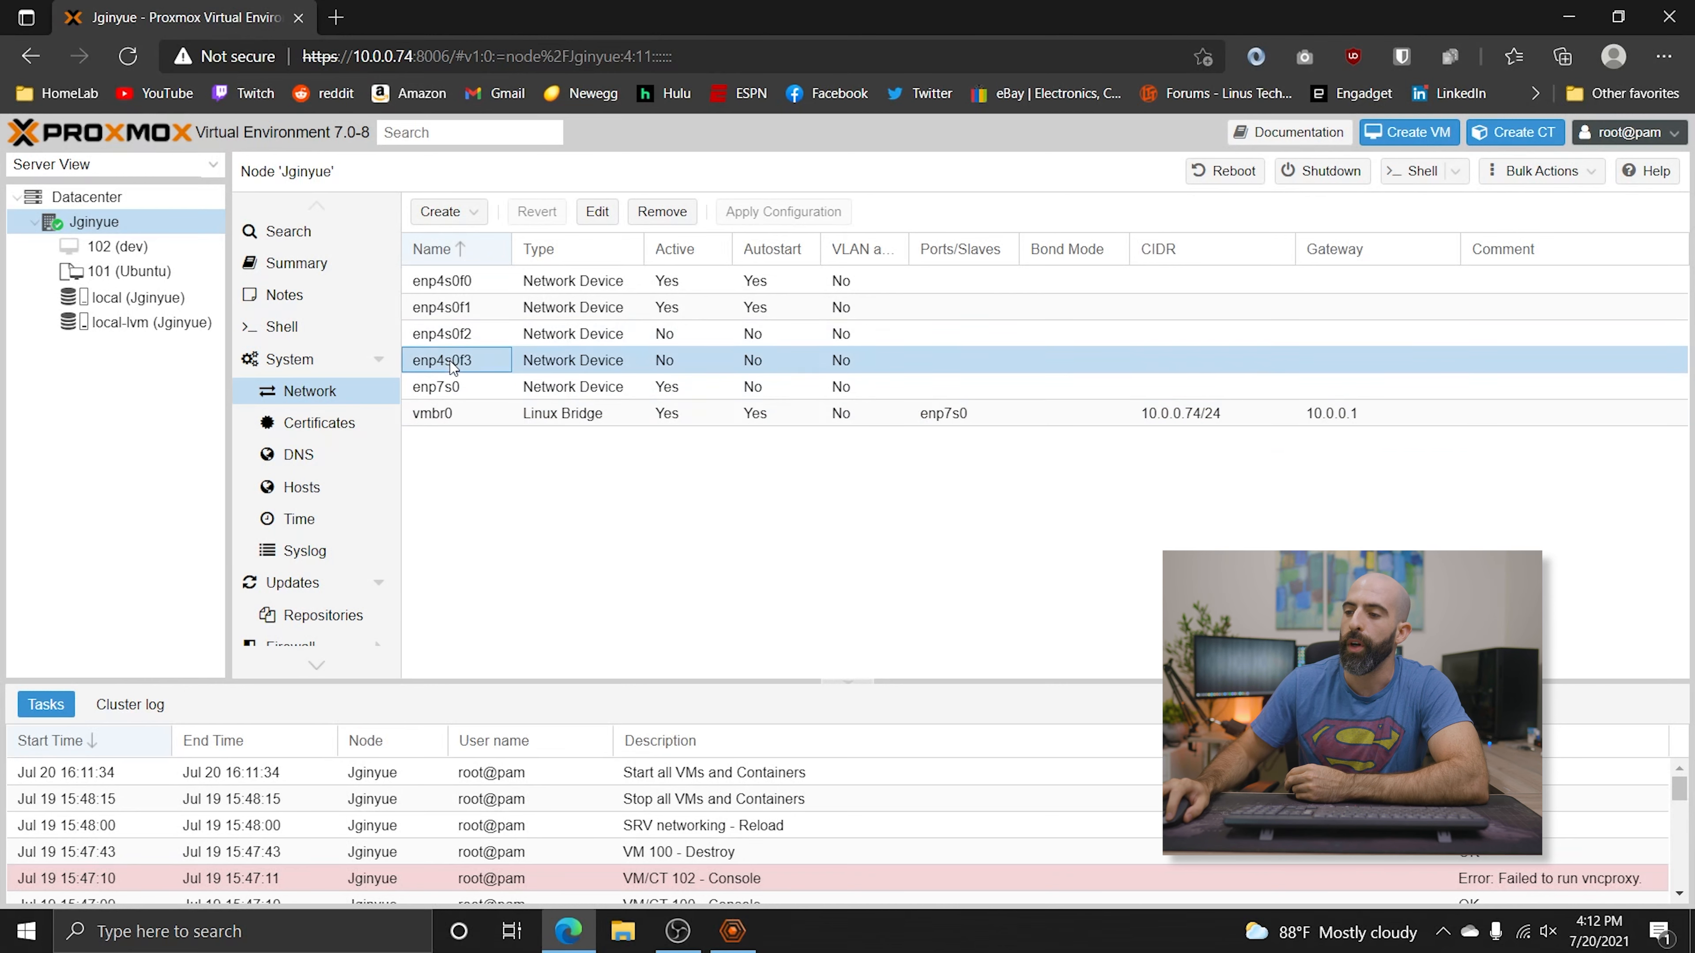
left_click(458, 335)
left_click(460, 309)
left_click(465, 282)
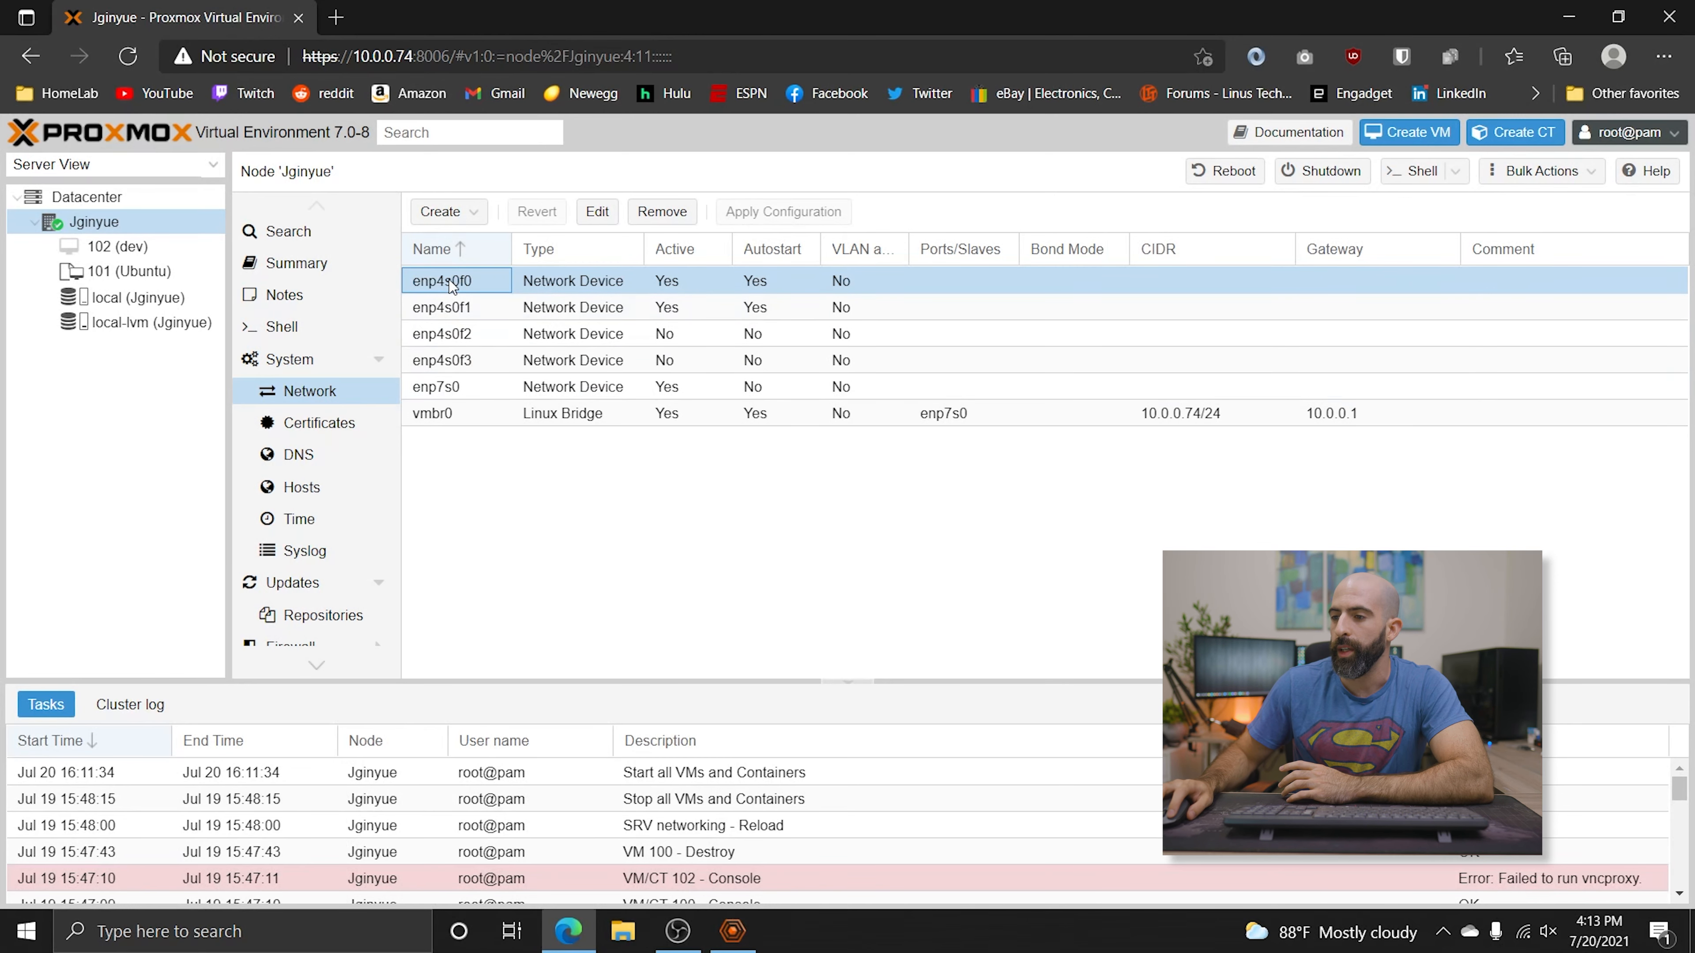
double_click(449, 280)
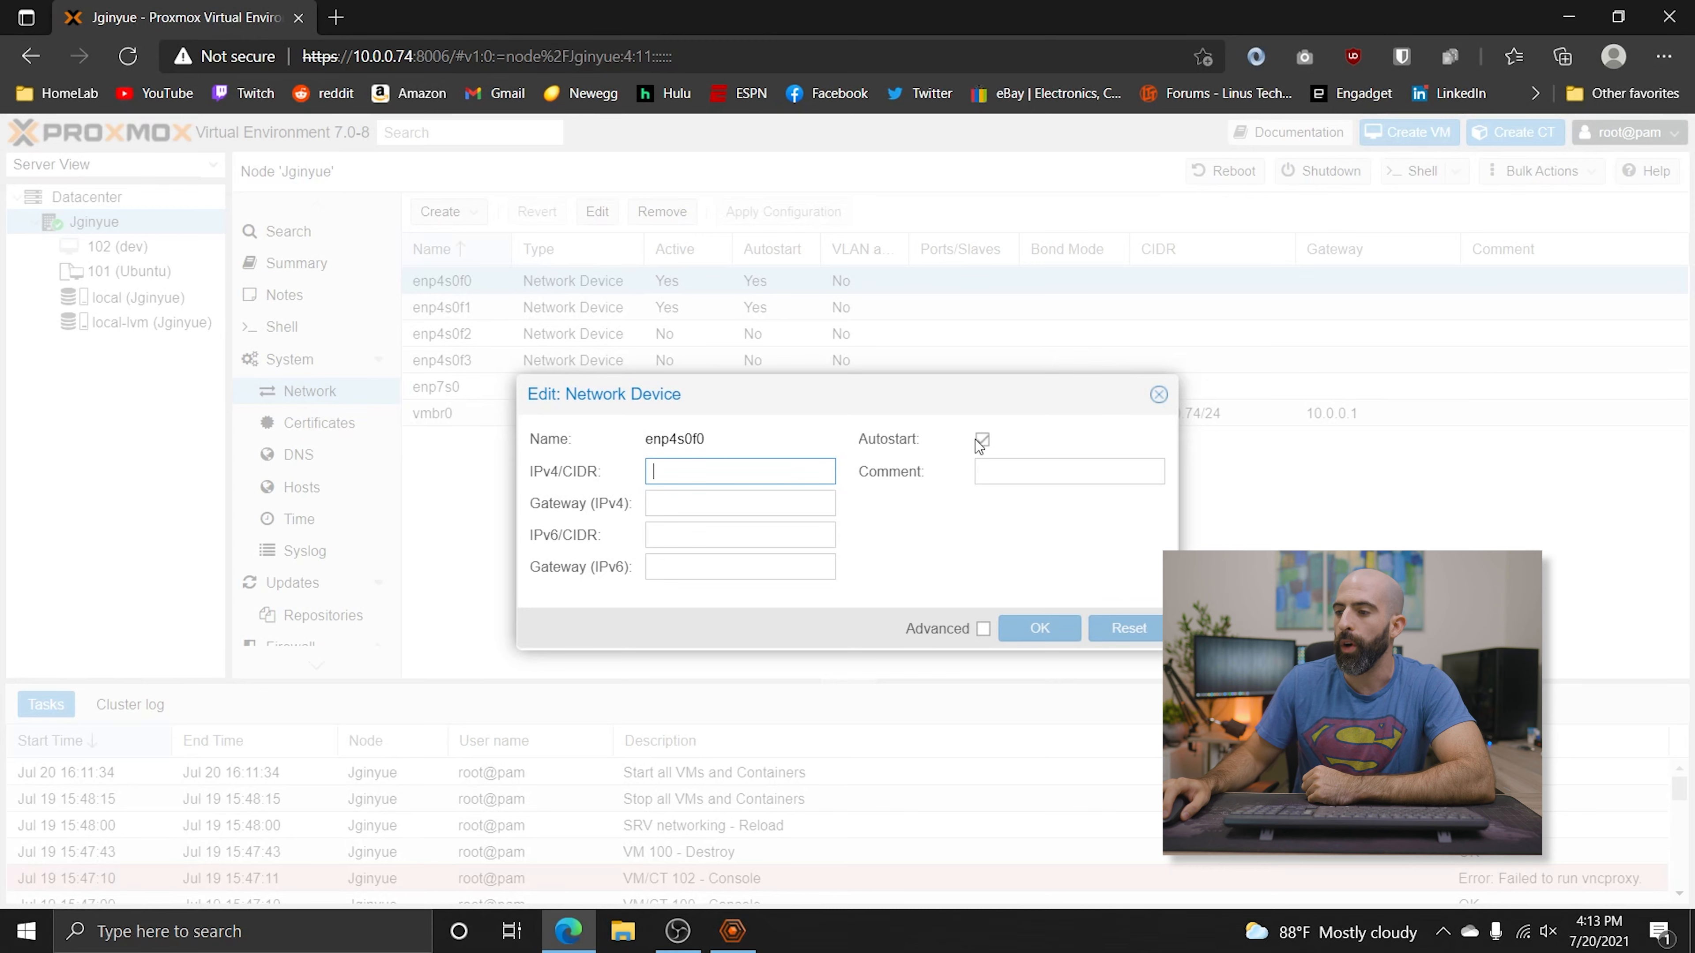
left_click(1158, 394)
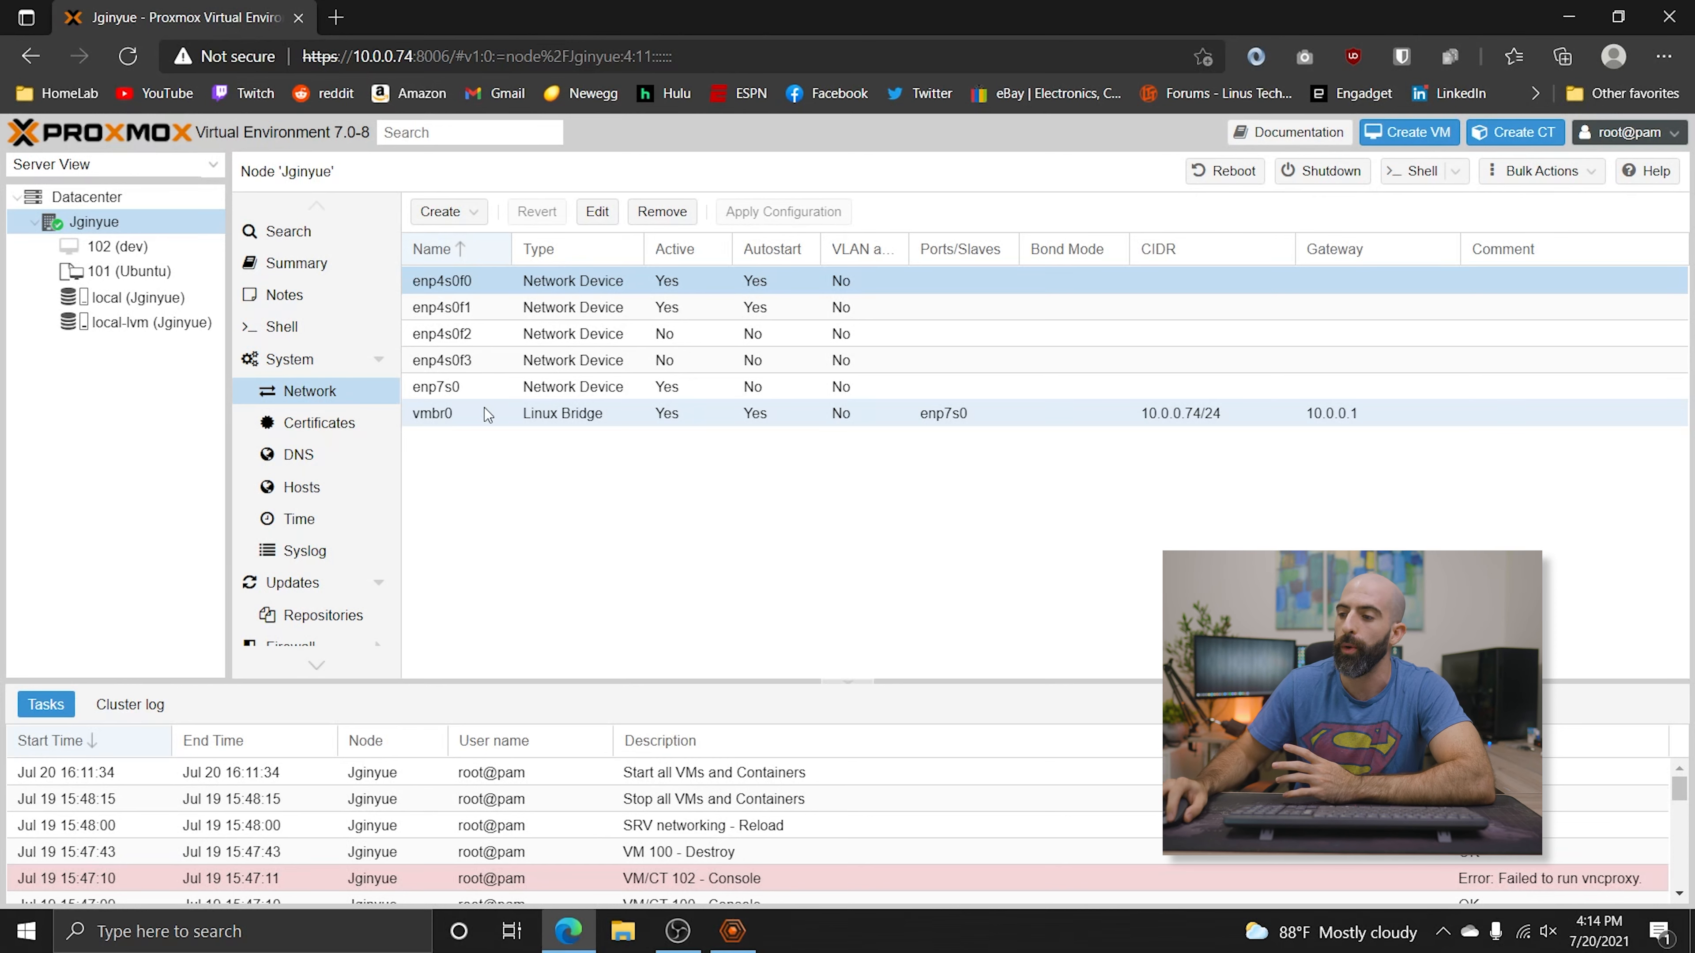
left_click(757, 422)
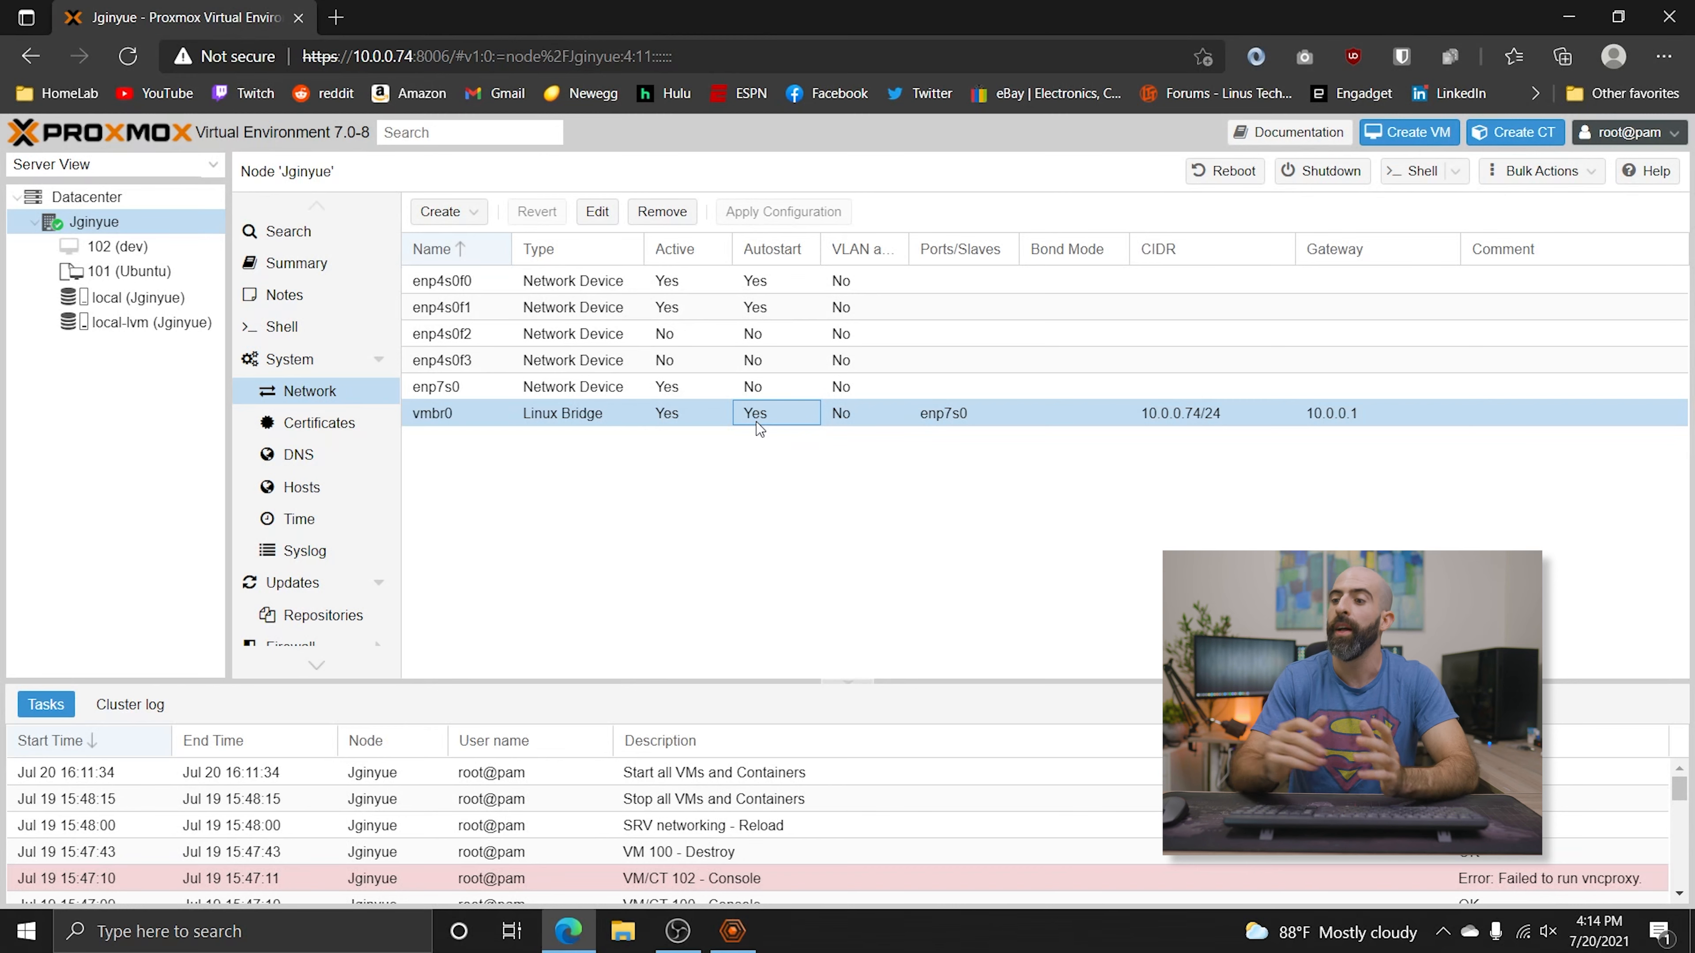
left_click(666, 426)
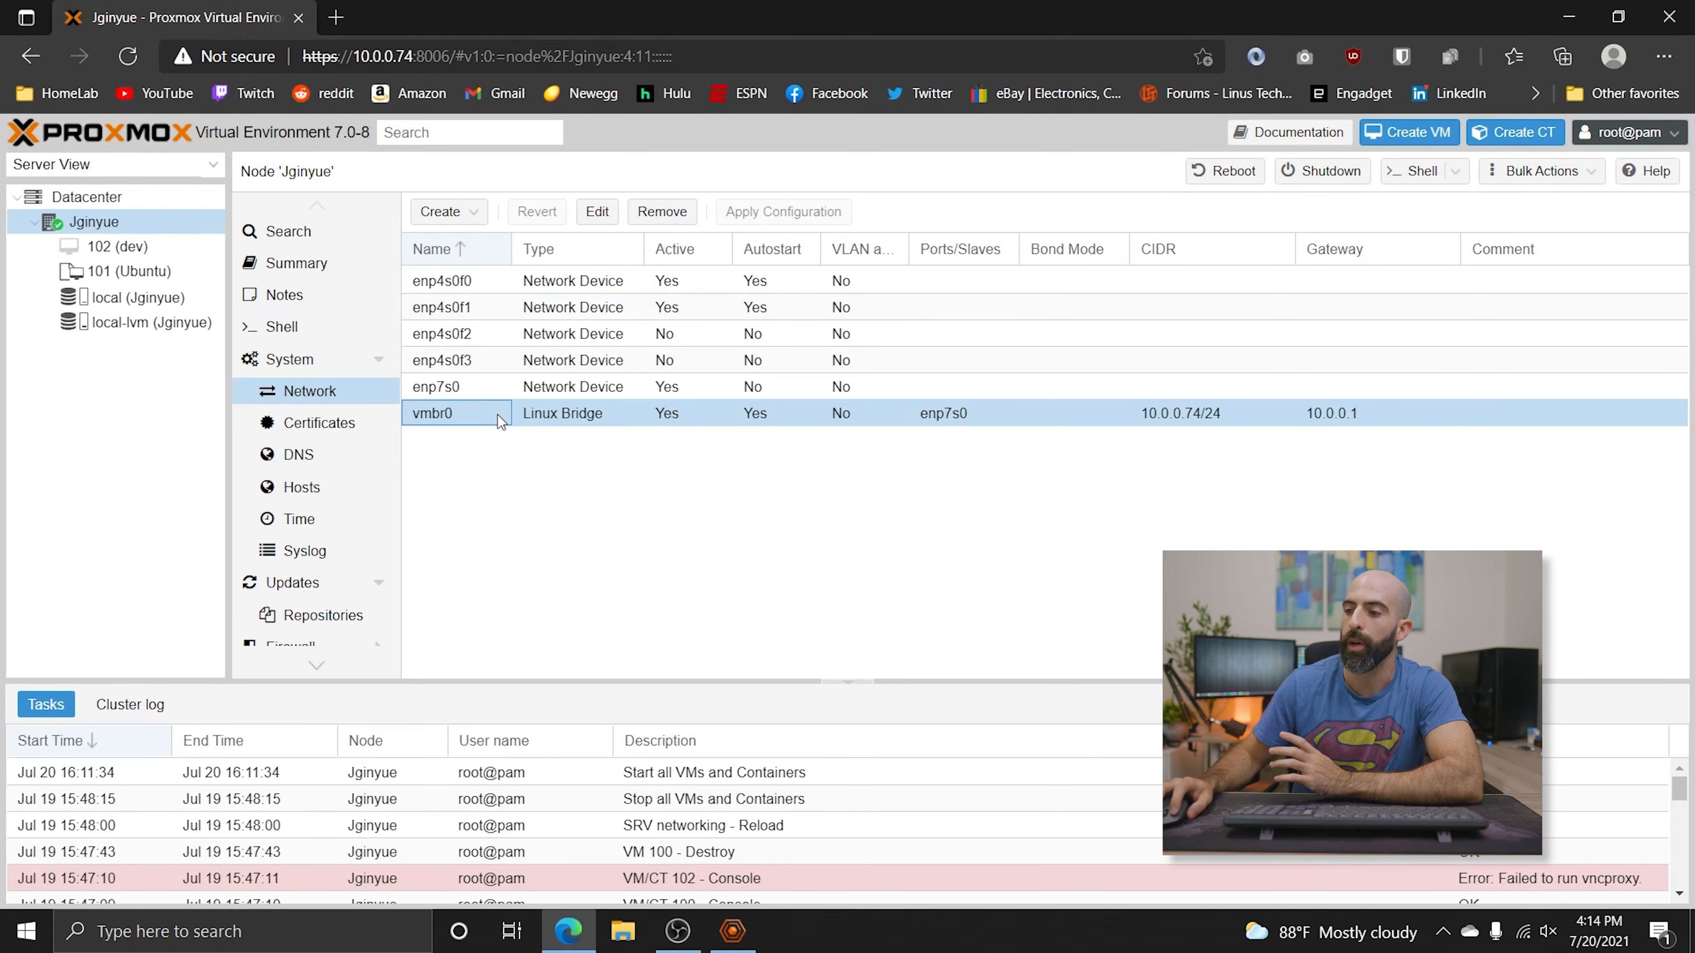
Step: Create Linux bridge vmbr1 with bridge port enp4s0f0
left_click(446, 212)
left_click(454, 249)
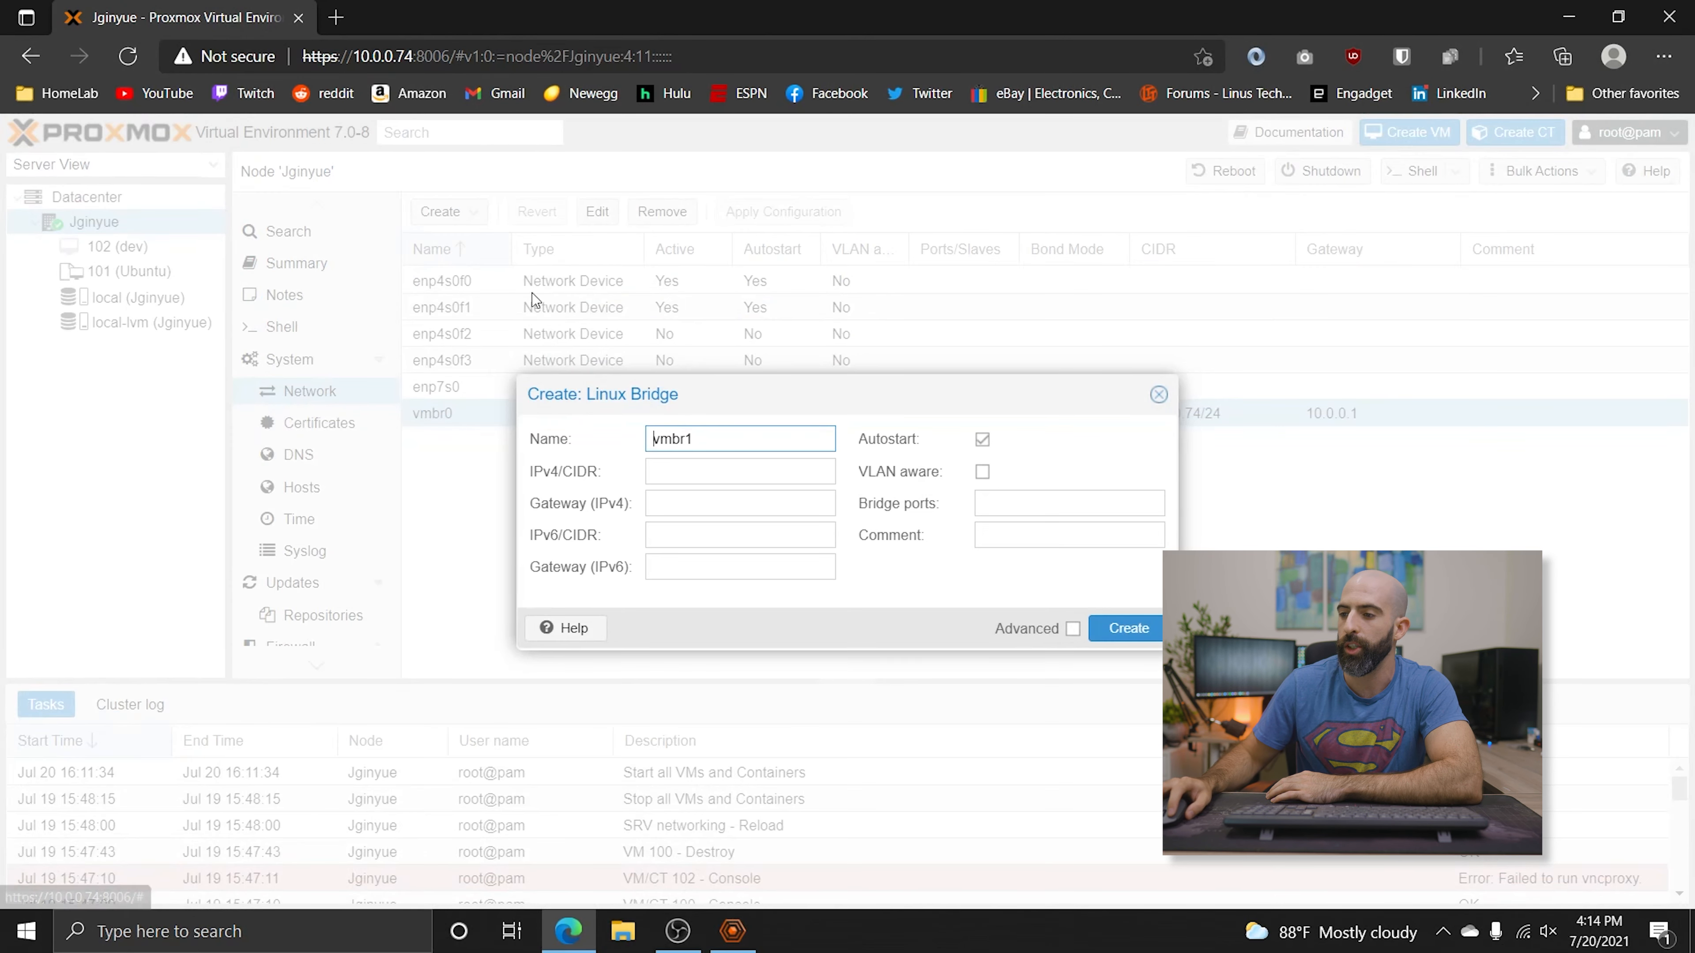
left_click(717, 444)
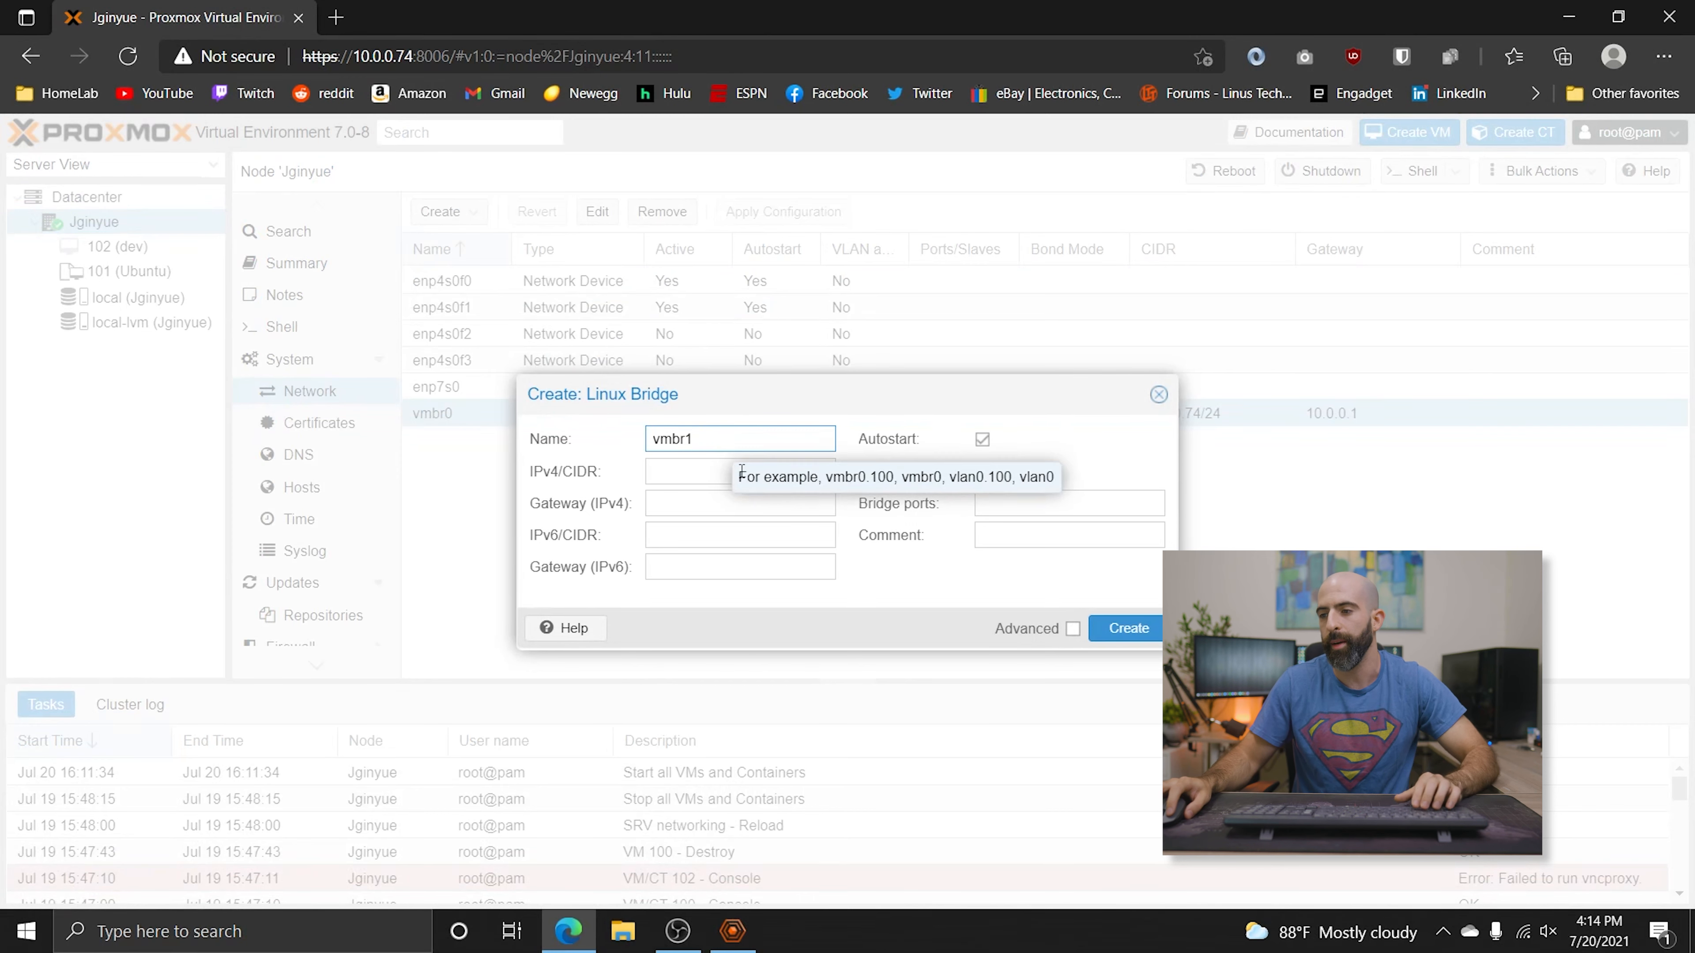
left_click(993, 503)
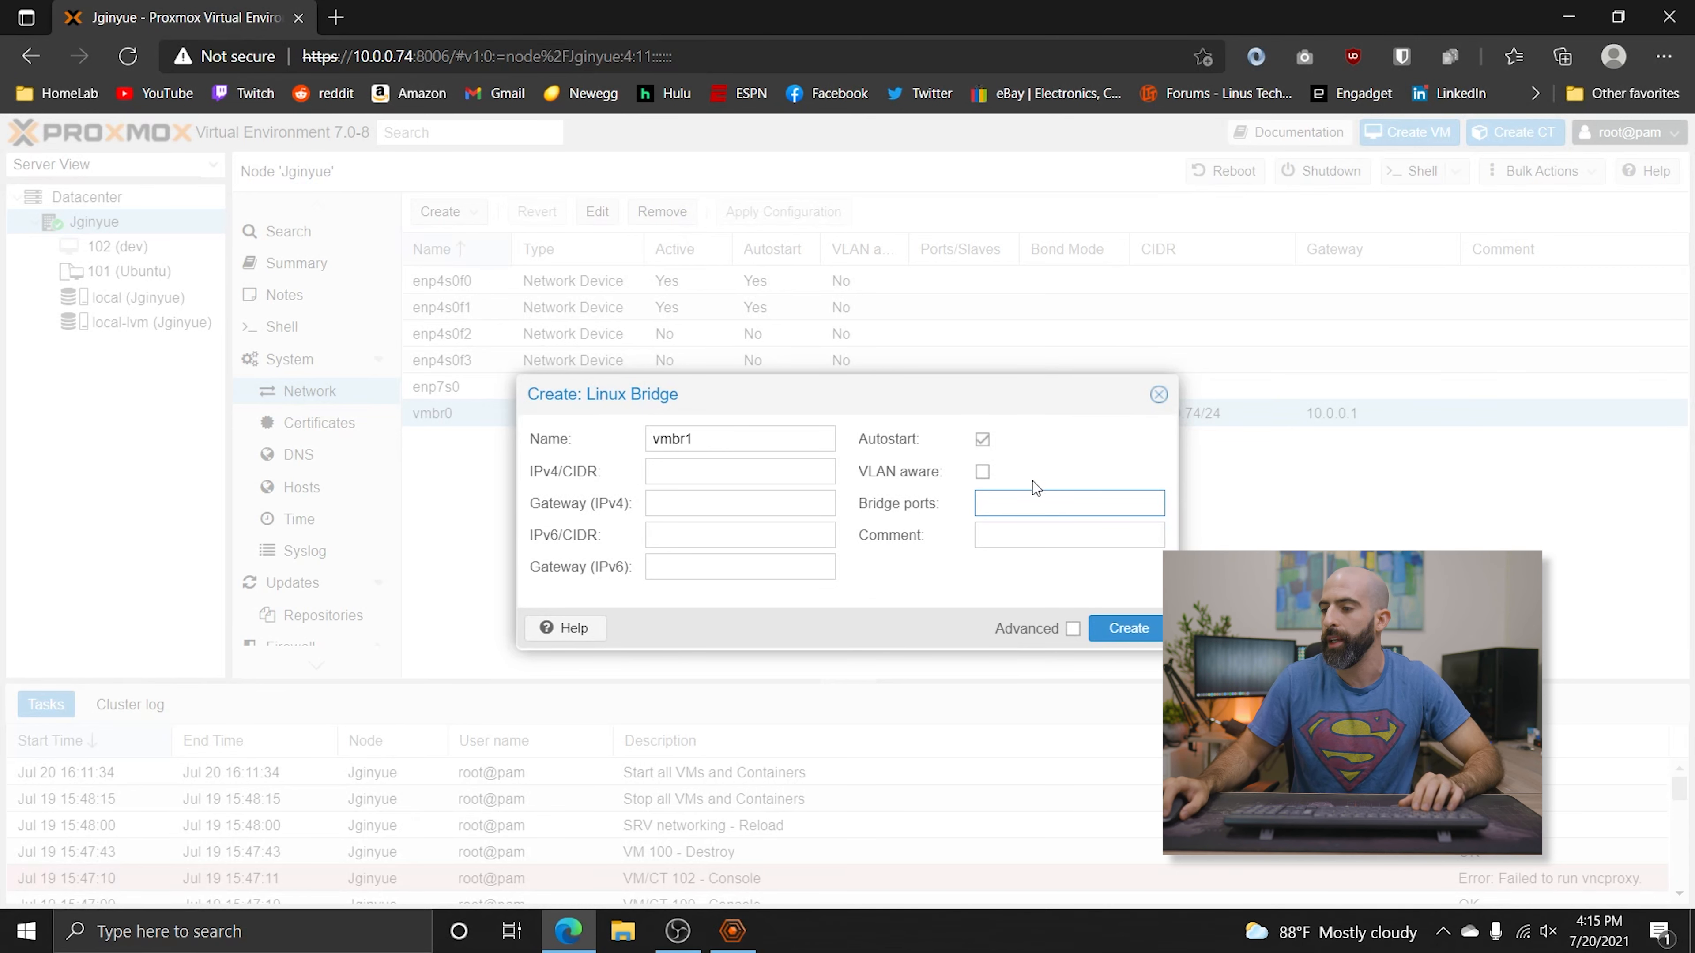
type("enp4s0f0")
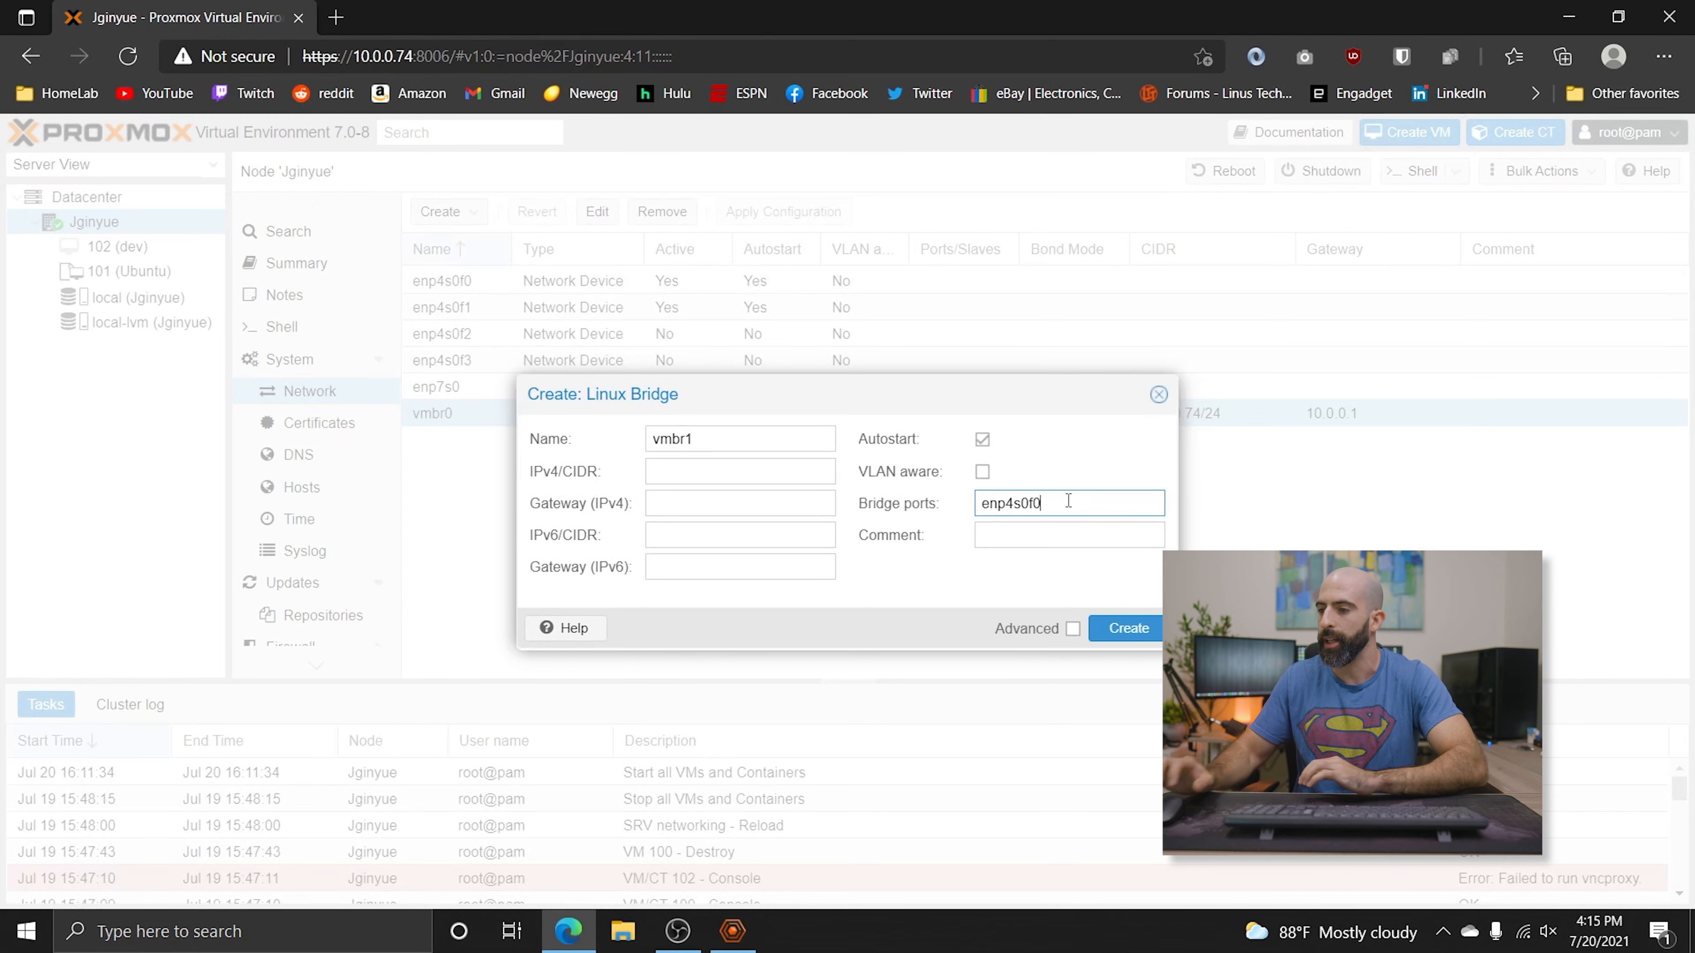
left_click(1135, 627)
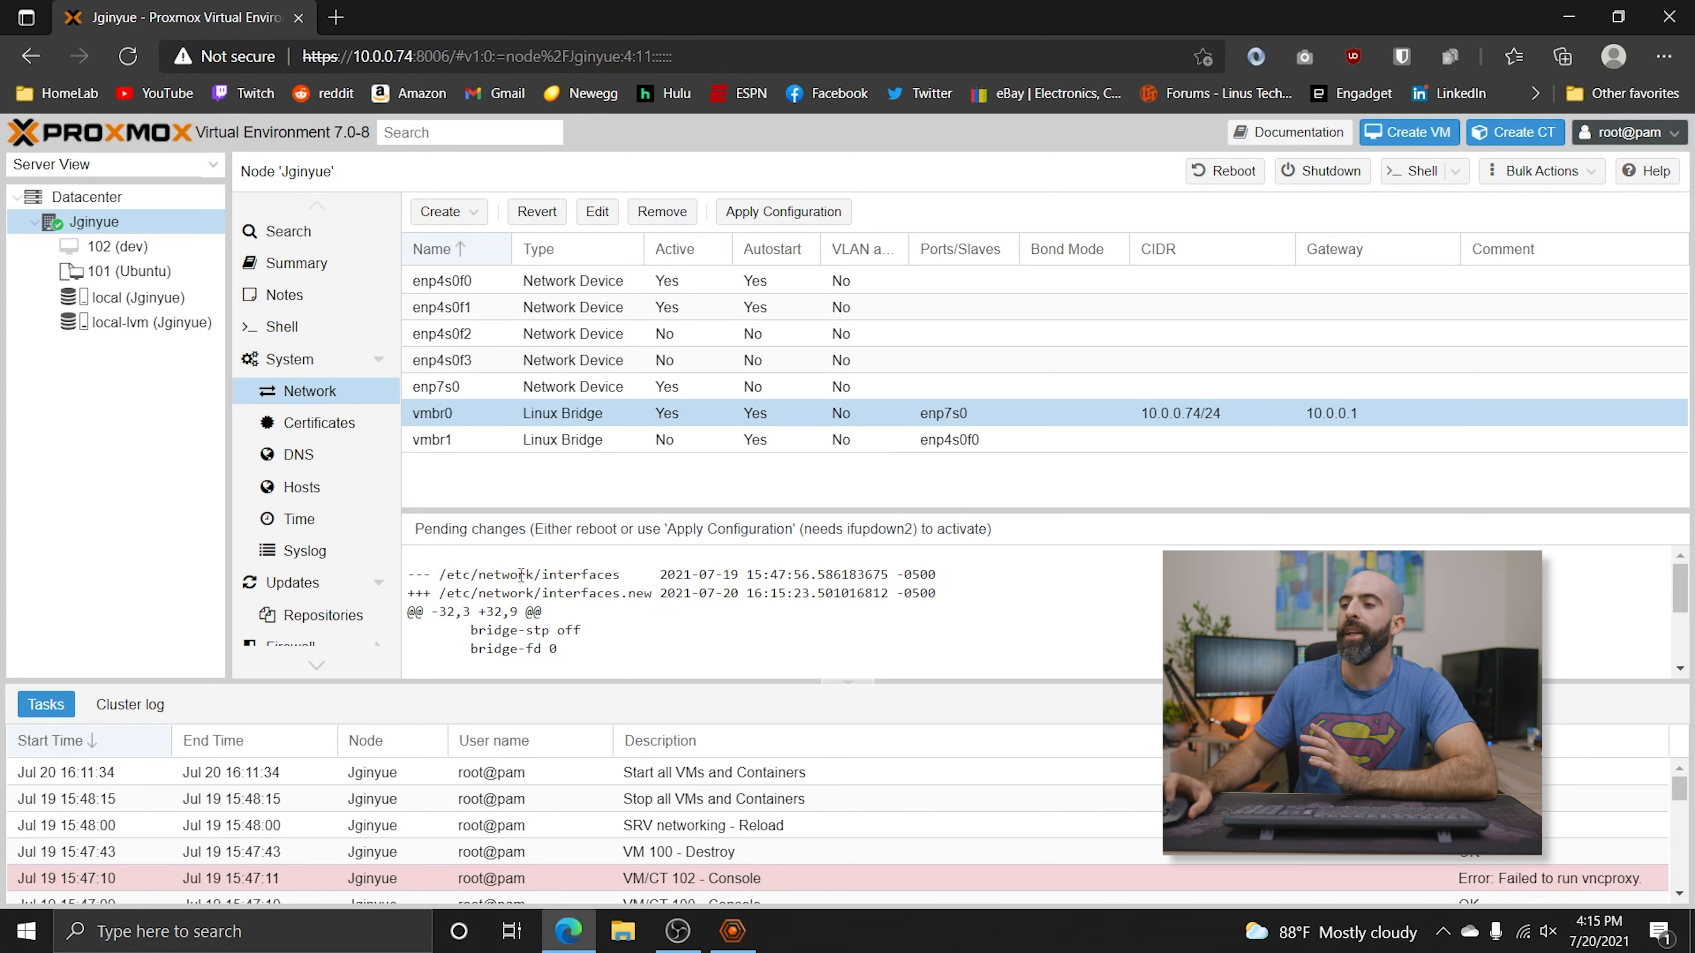
Step: Apply the pending network configuration, check vmbr1 is active beside vmbr0, and launch Create VM
left_click(807, 222)
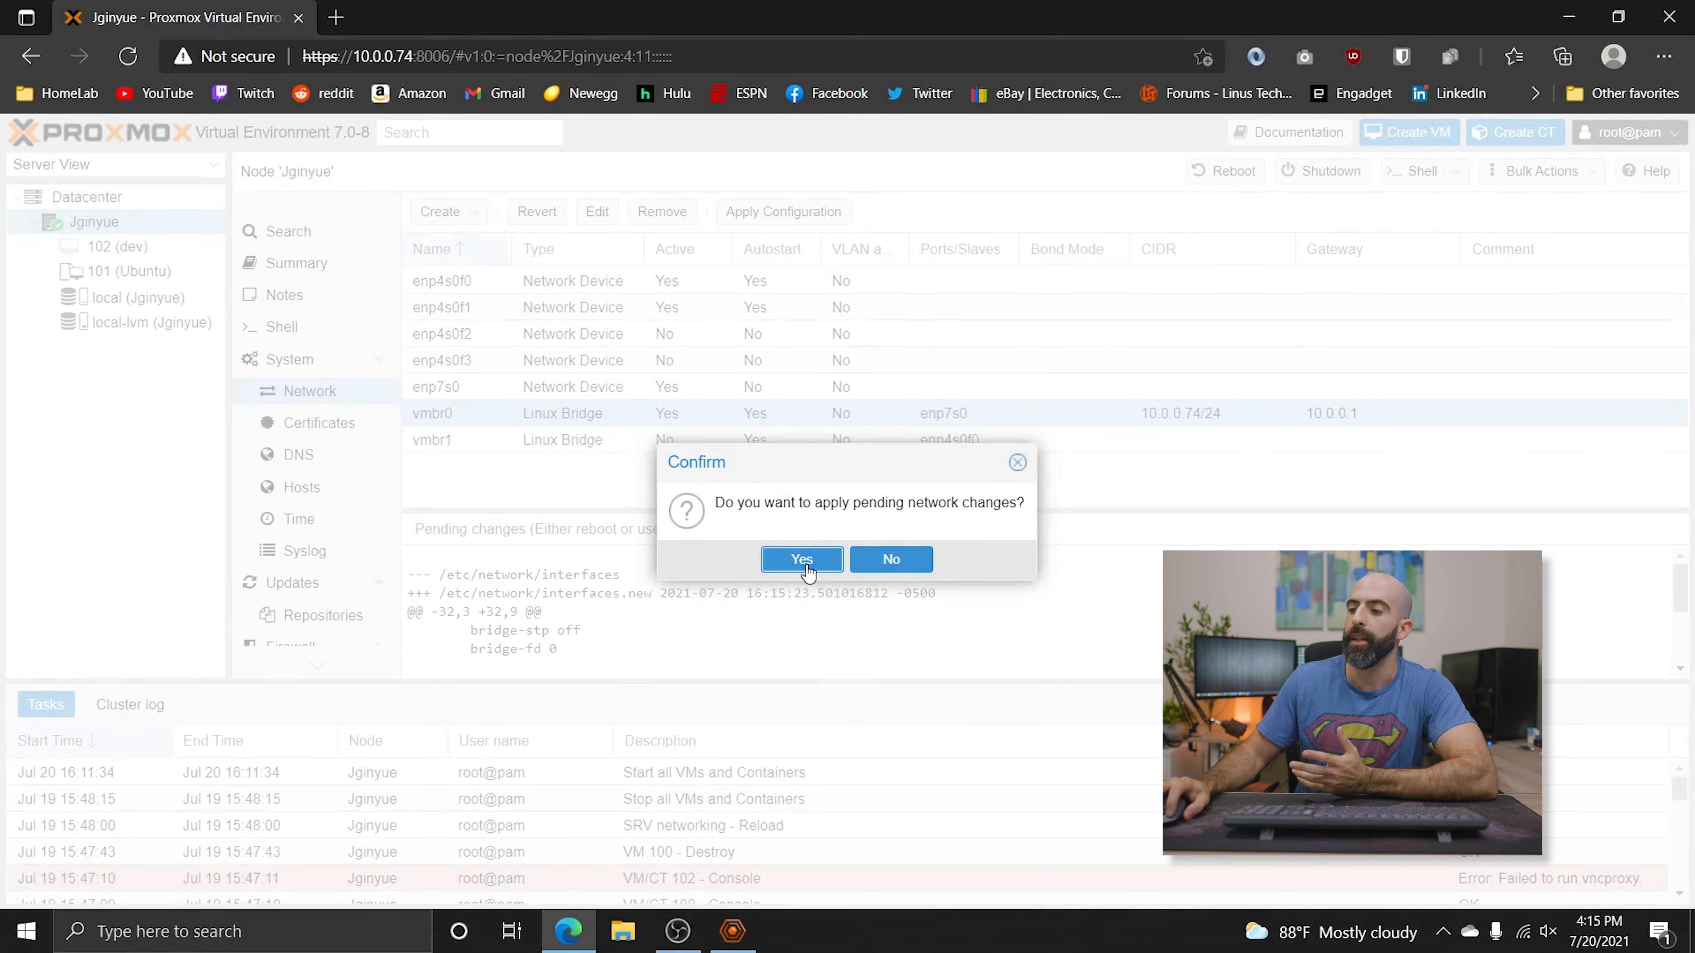
left_click(821, 565)
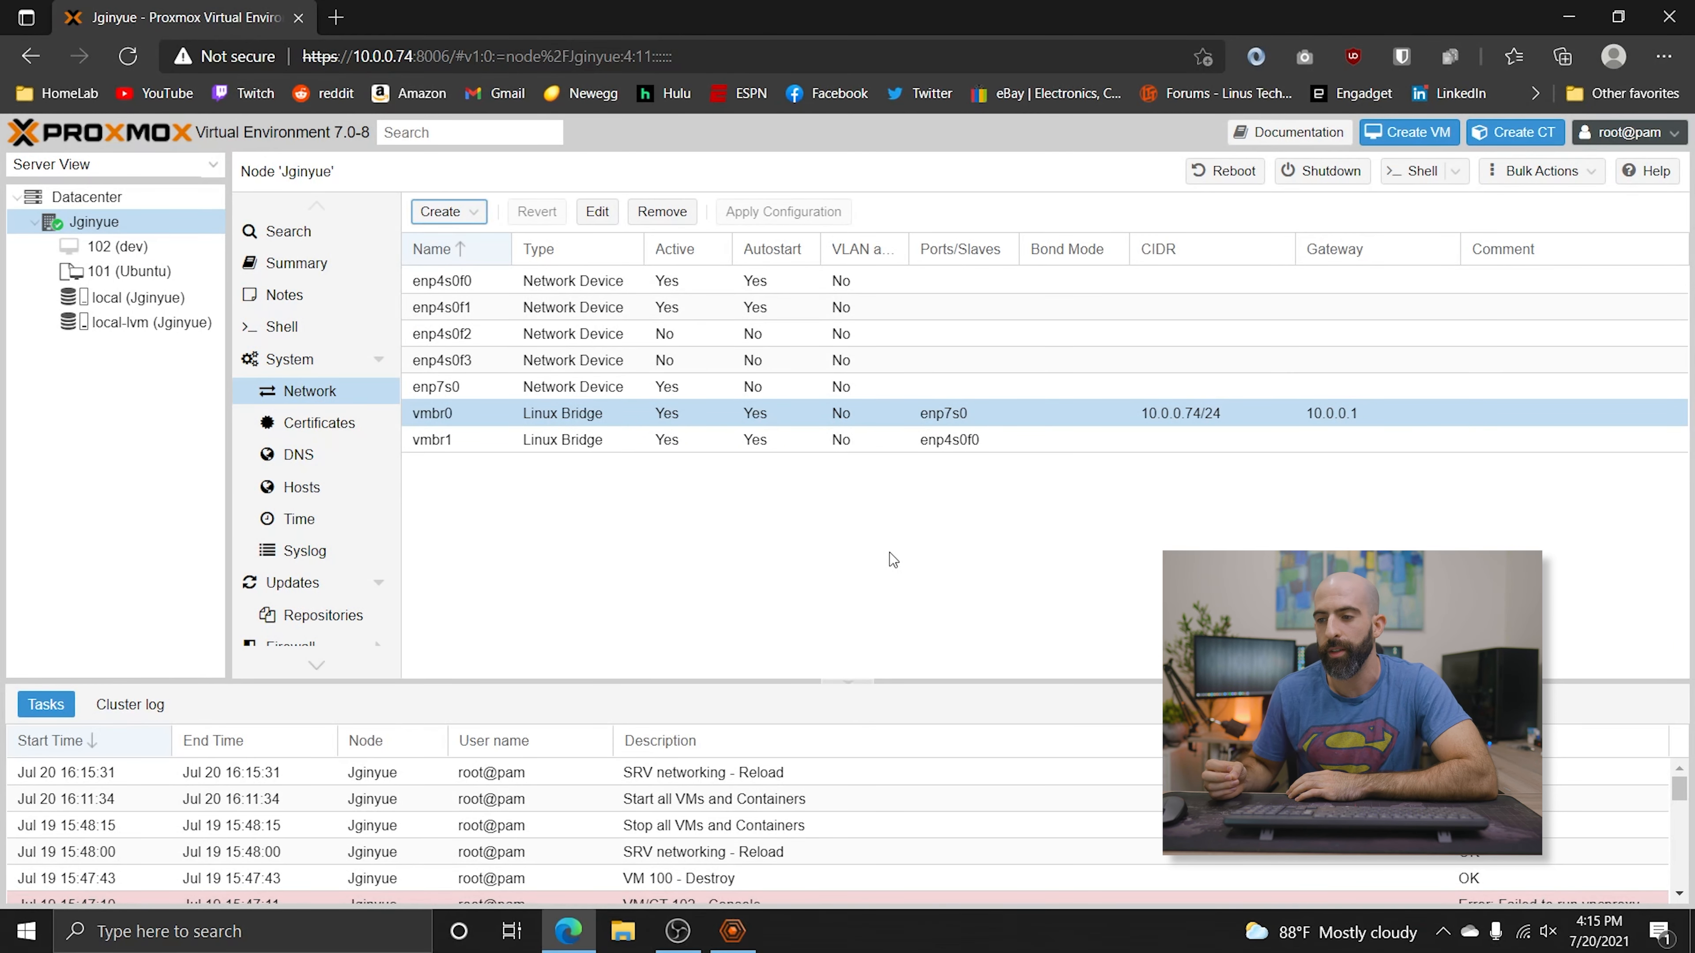
left_click(779, 438)
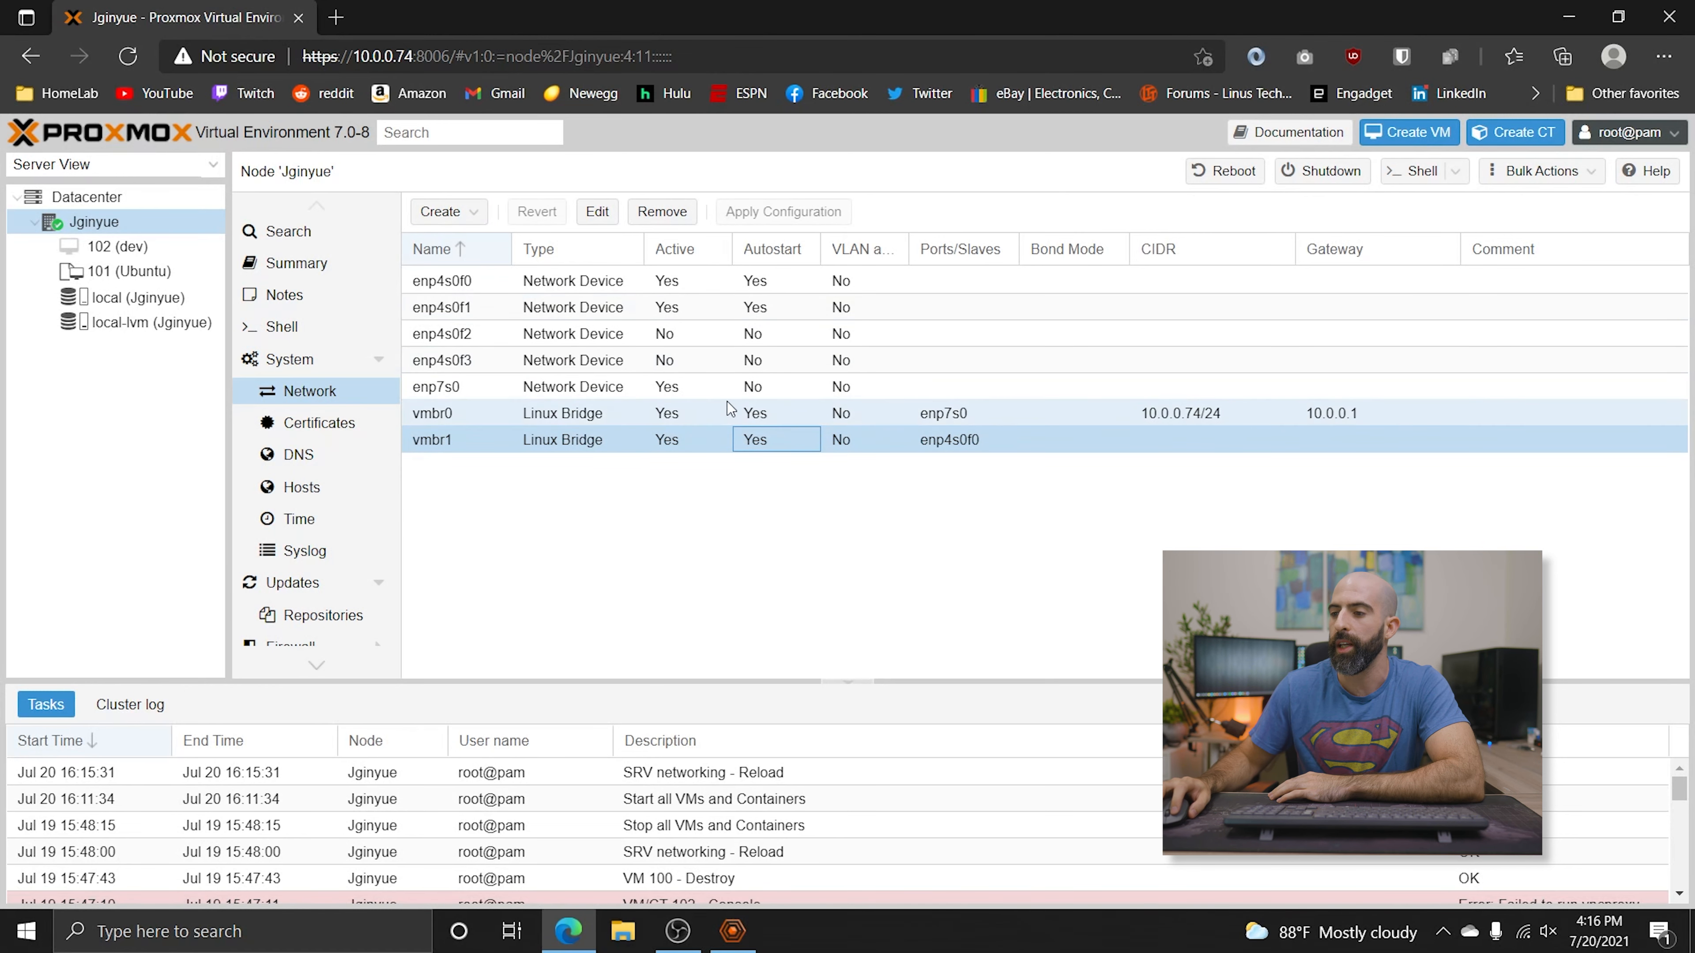
left_click(462, 418)
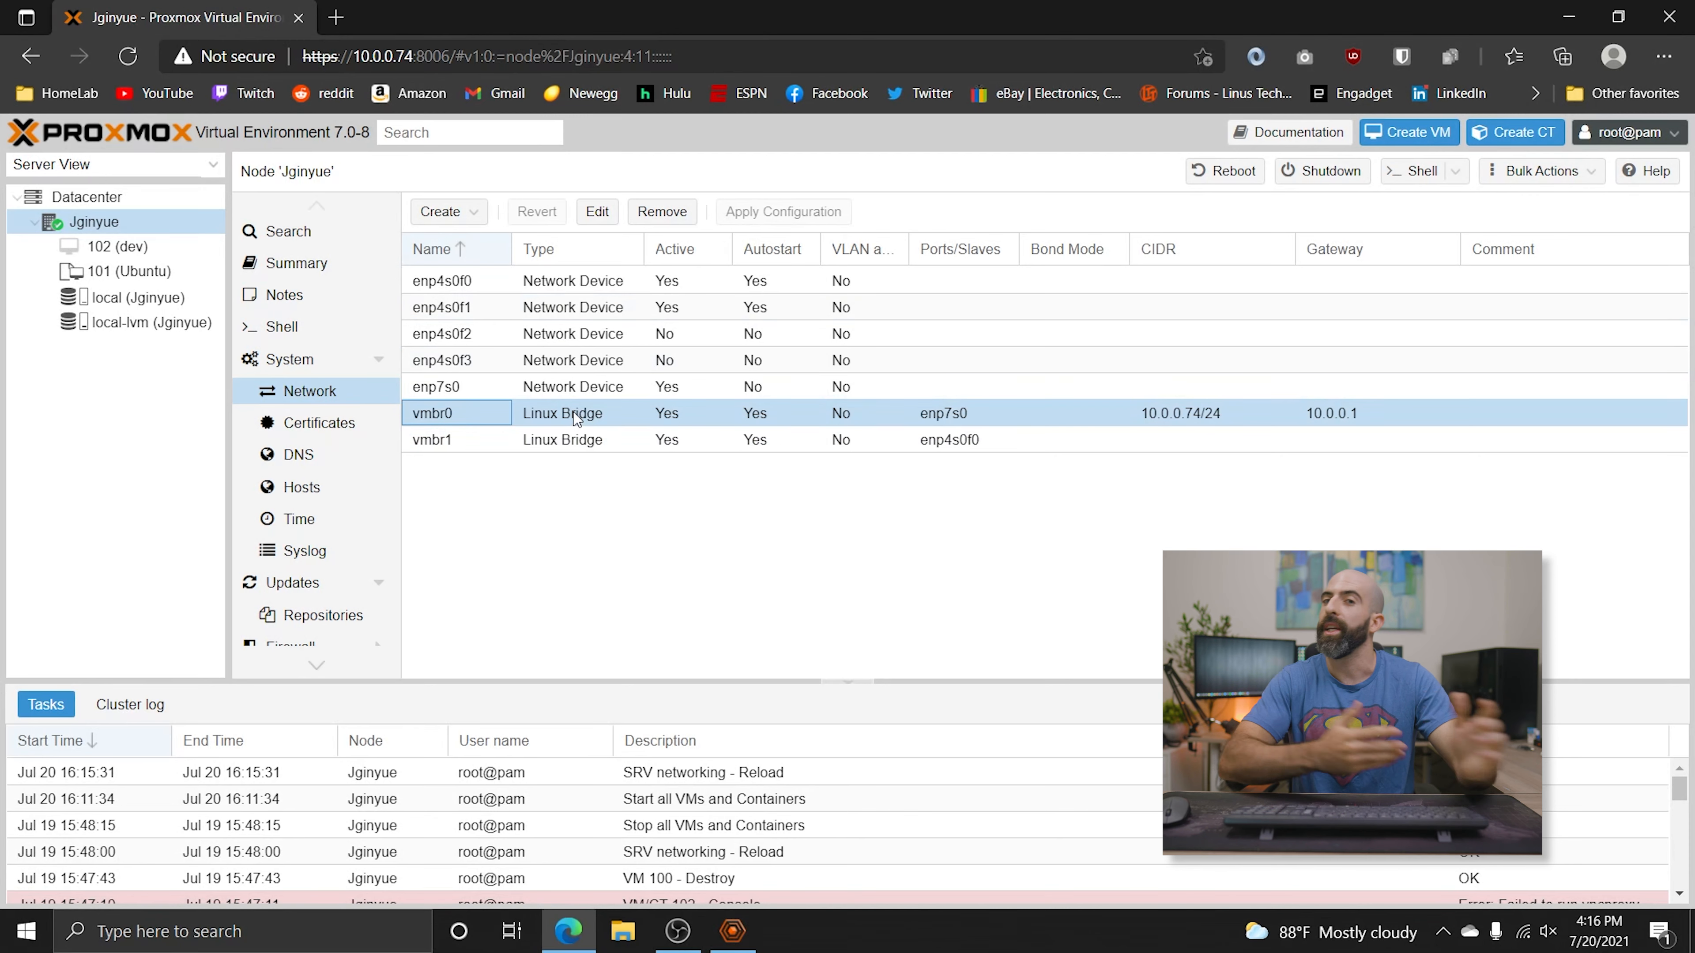
left_click(528, 444)
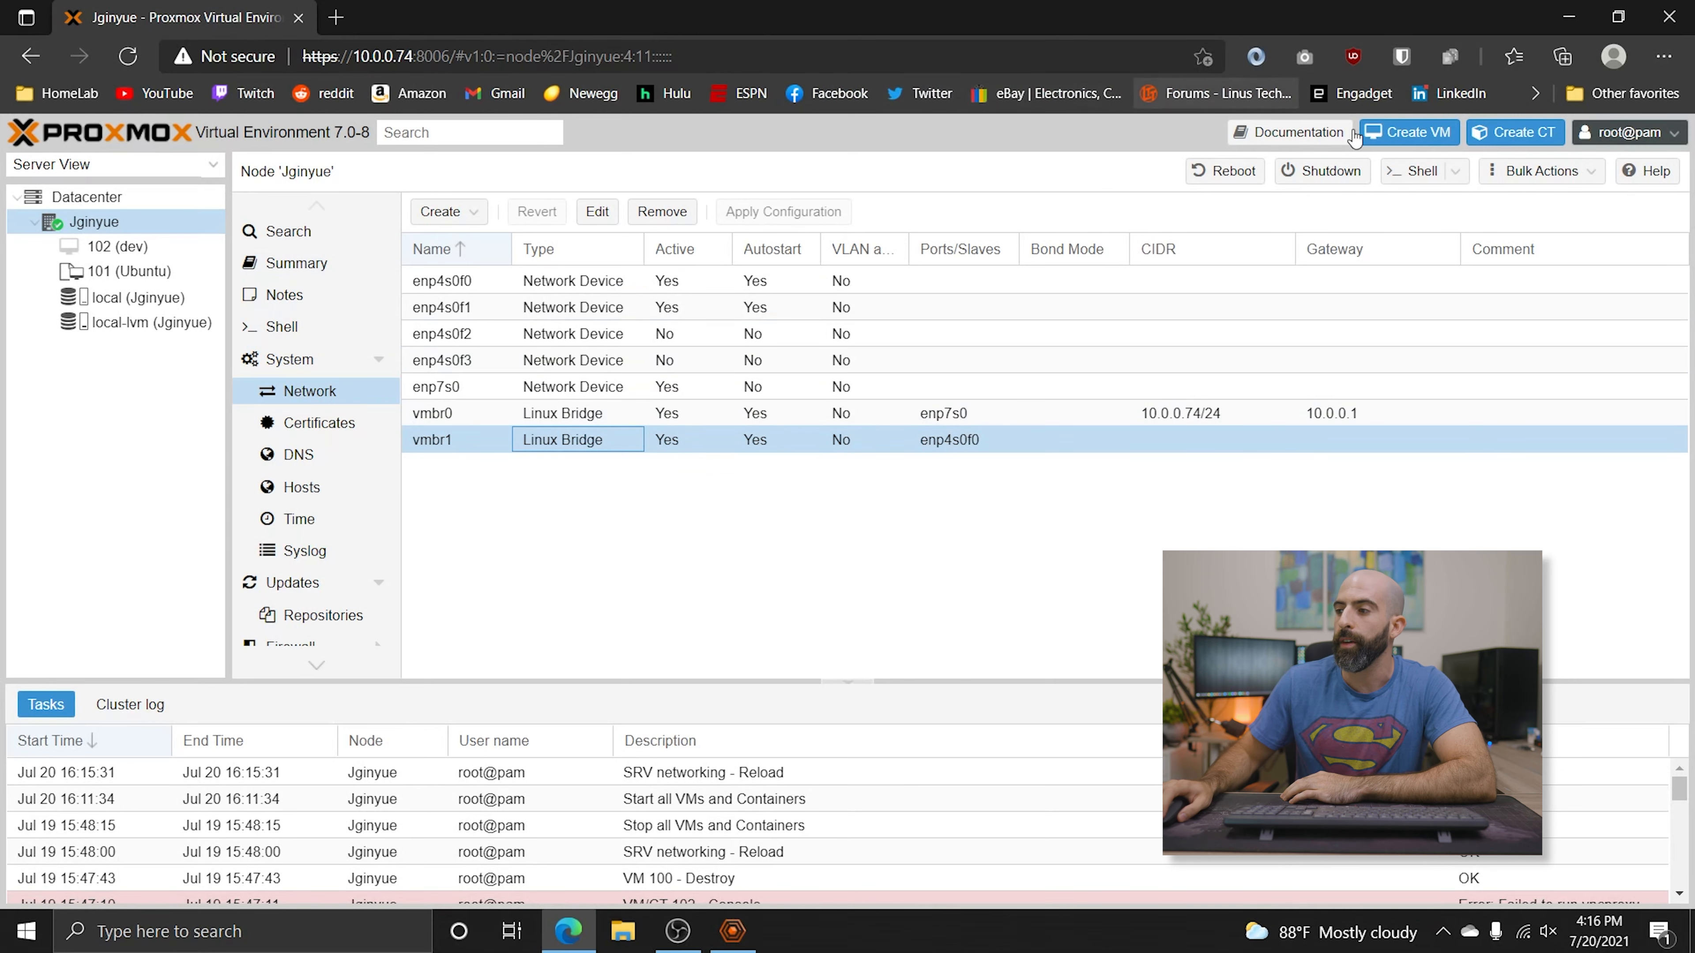
left_click(1415, 139)
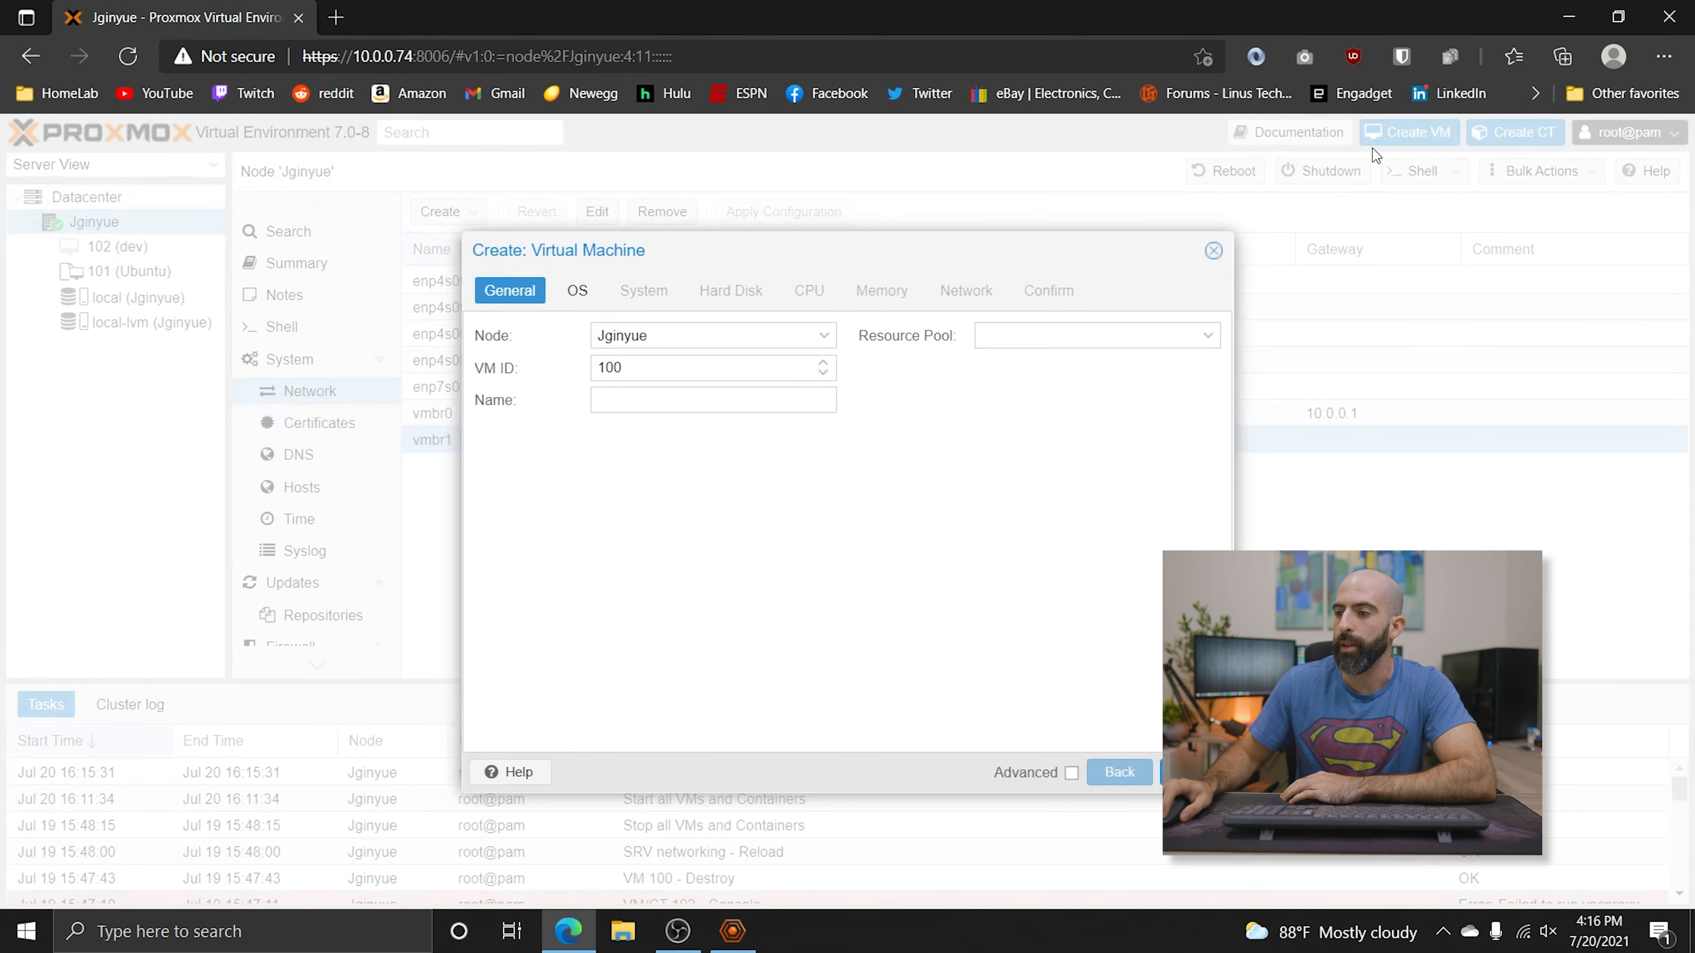
Step: Name the new VM 'pfSense' and select the pfSense installer ISO
left_click(623, 398)
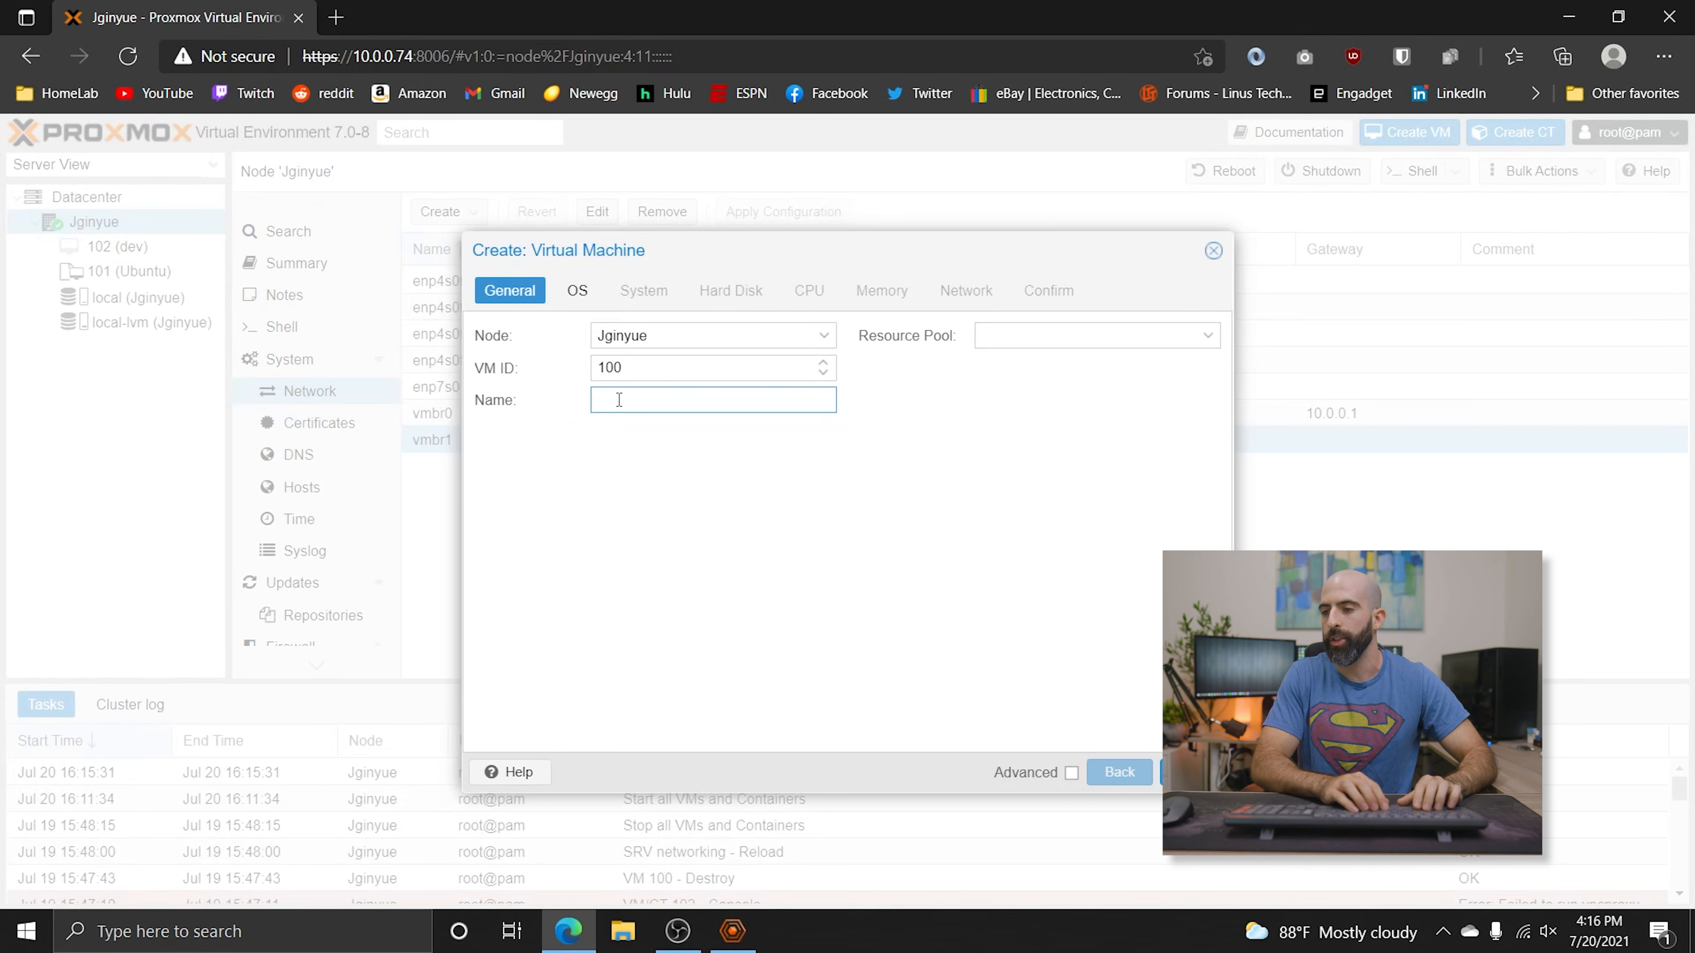
type("pfSense")
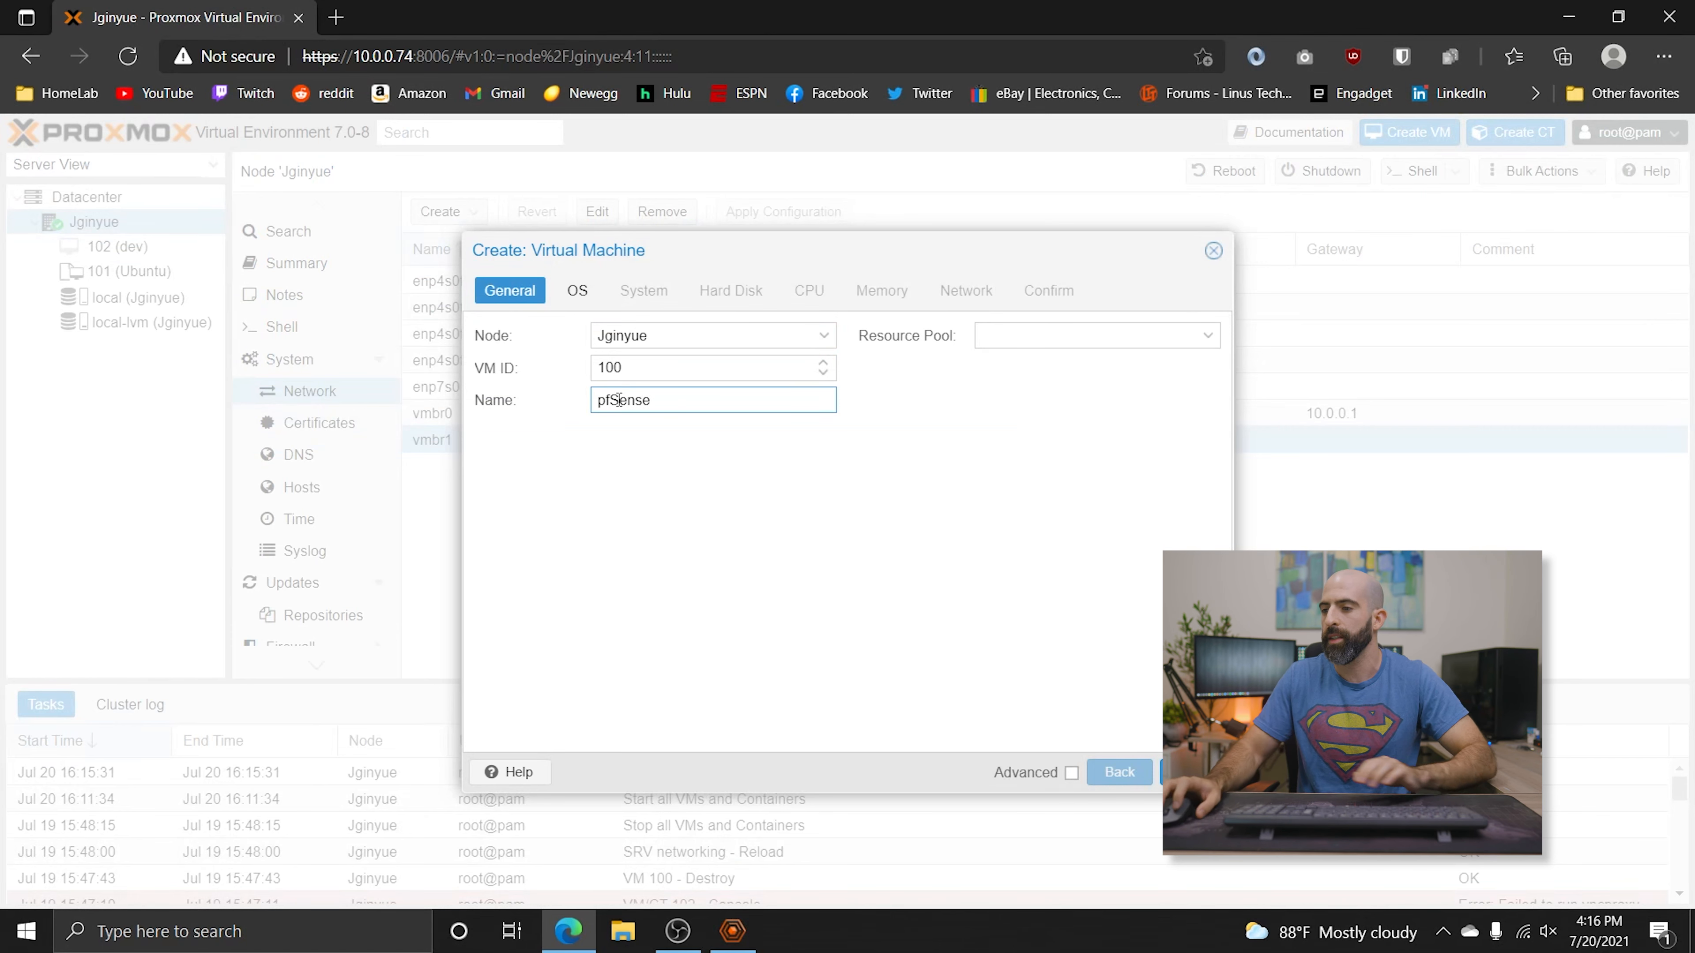
key("Return")
left_click(620, 399)
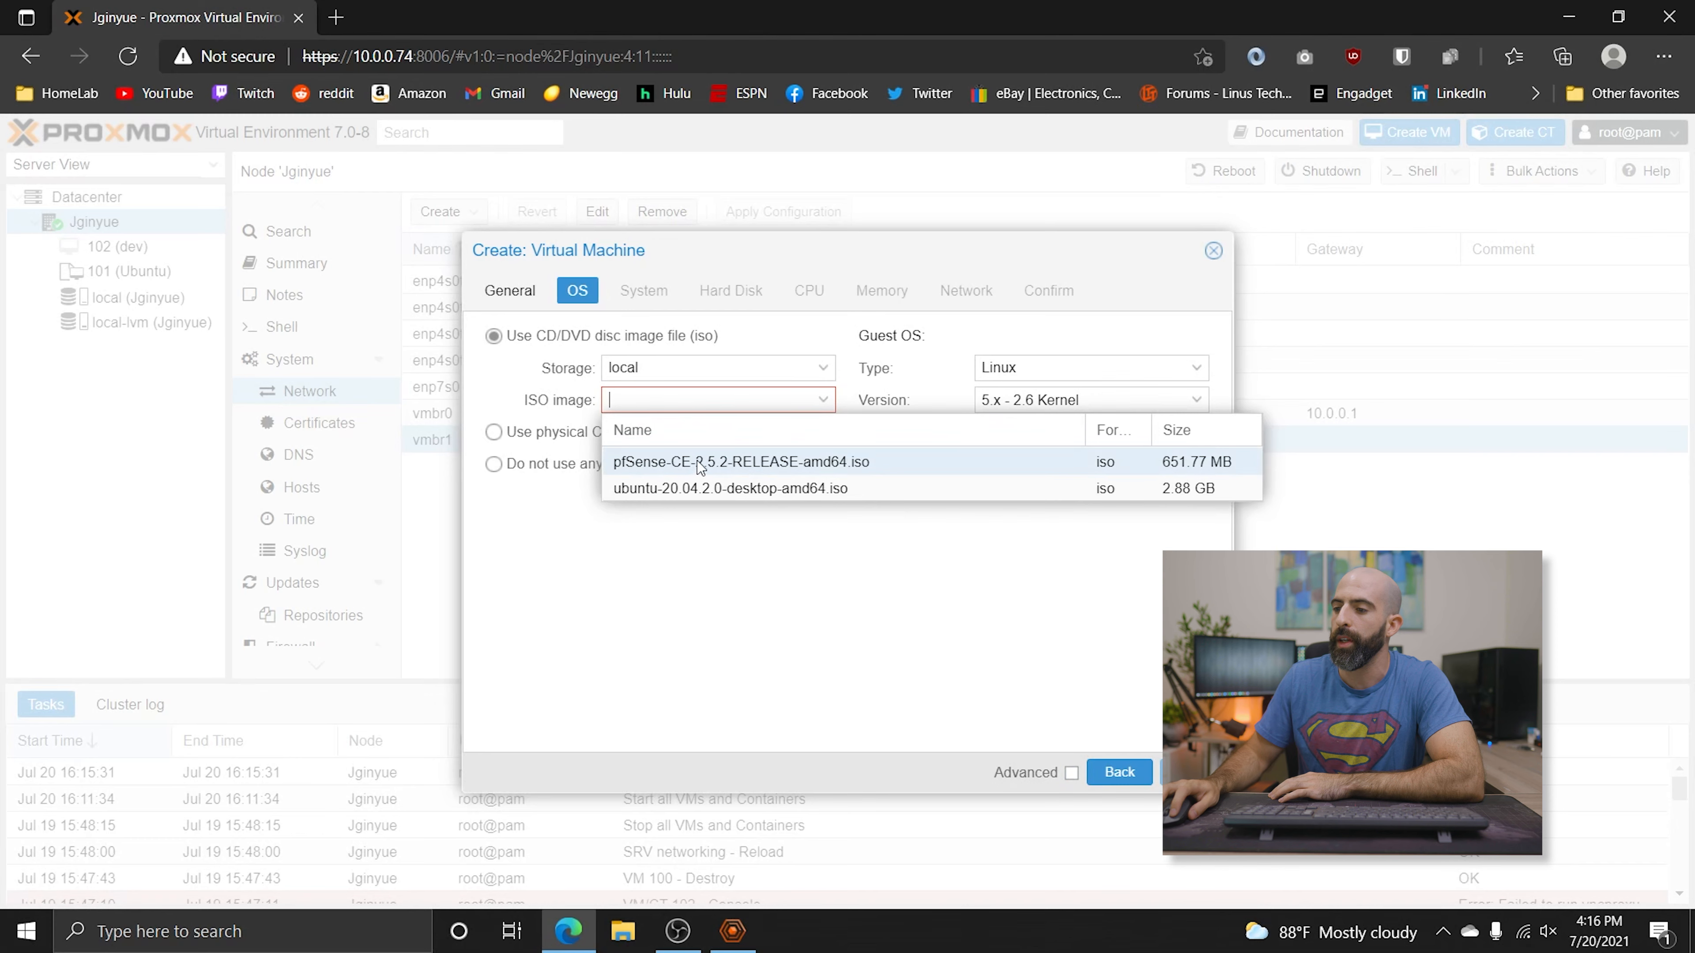
left_click(736, 462)
key("Return")
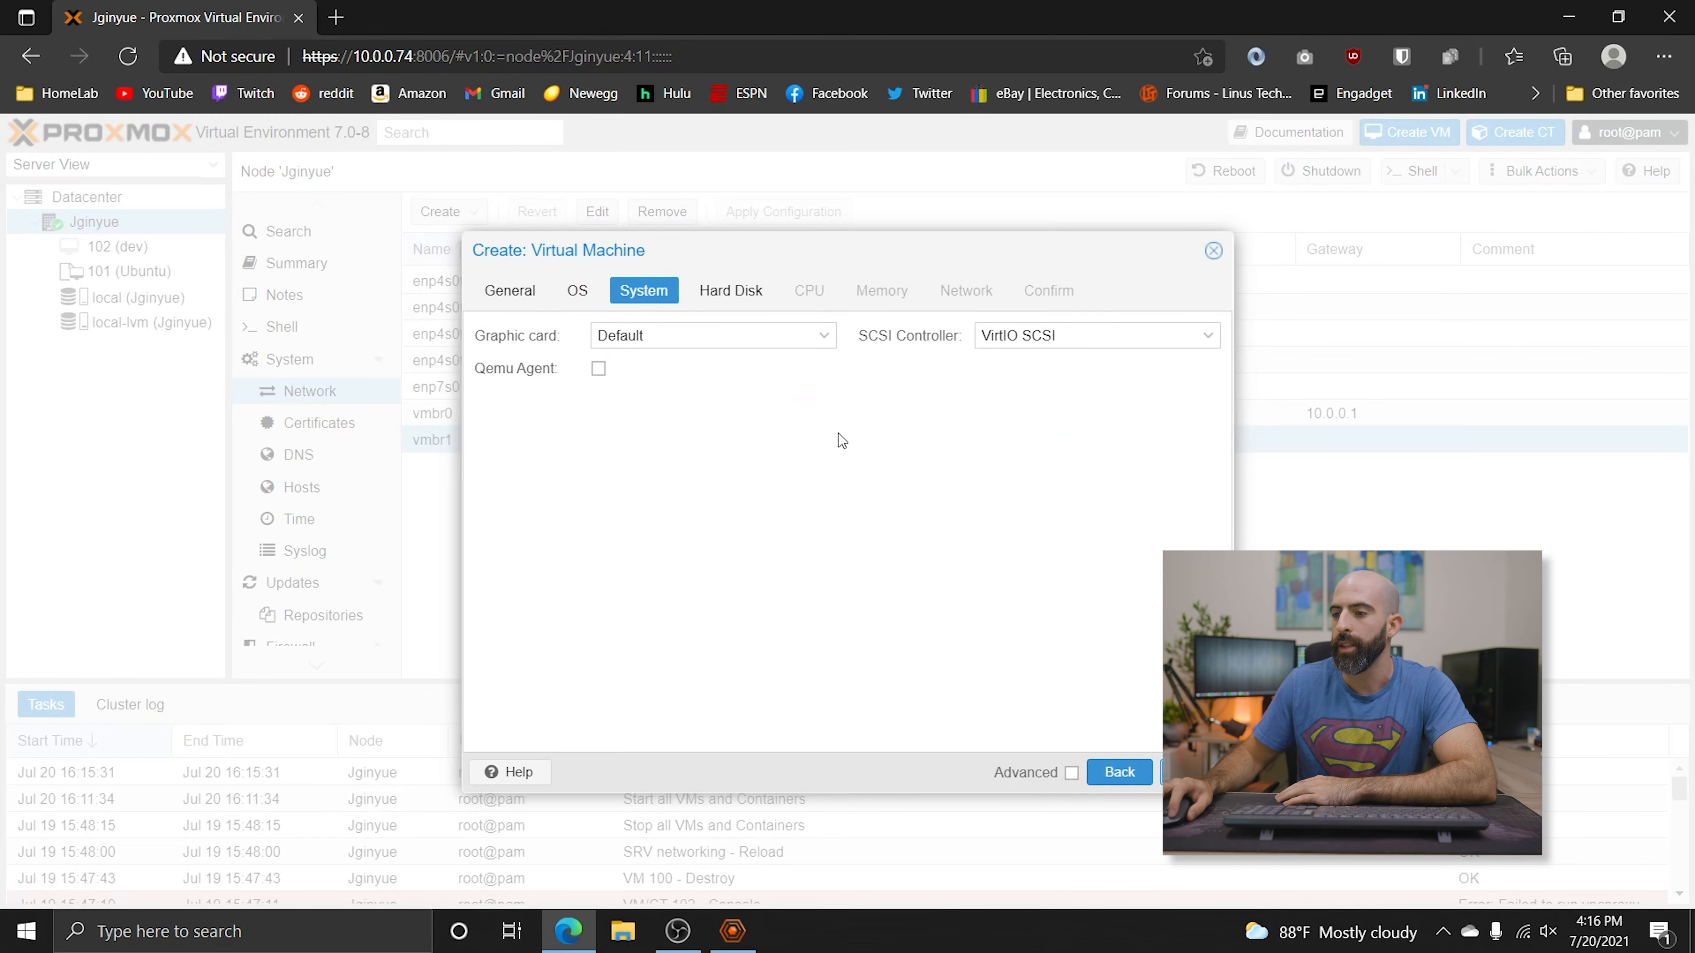
Step: Set the graphic card to SPICE and the hard disk size to 30 GiB
left_click(825, 337)
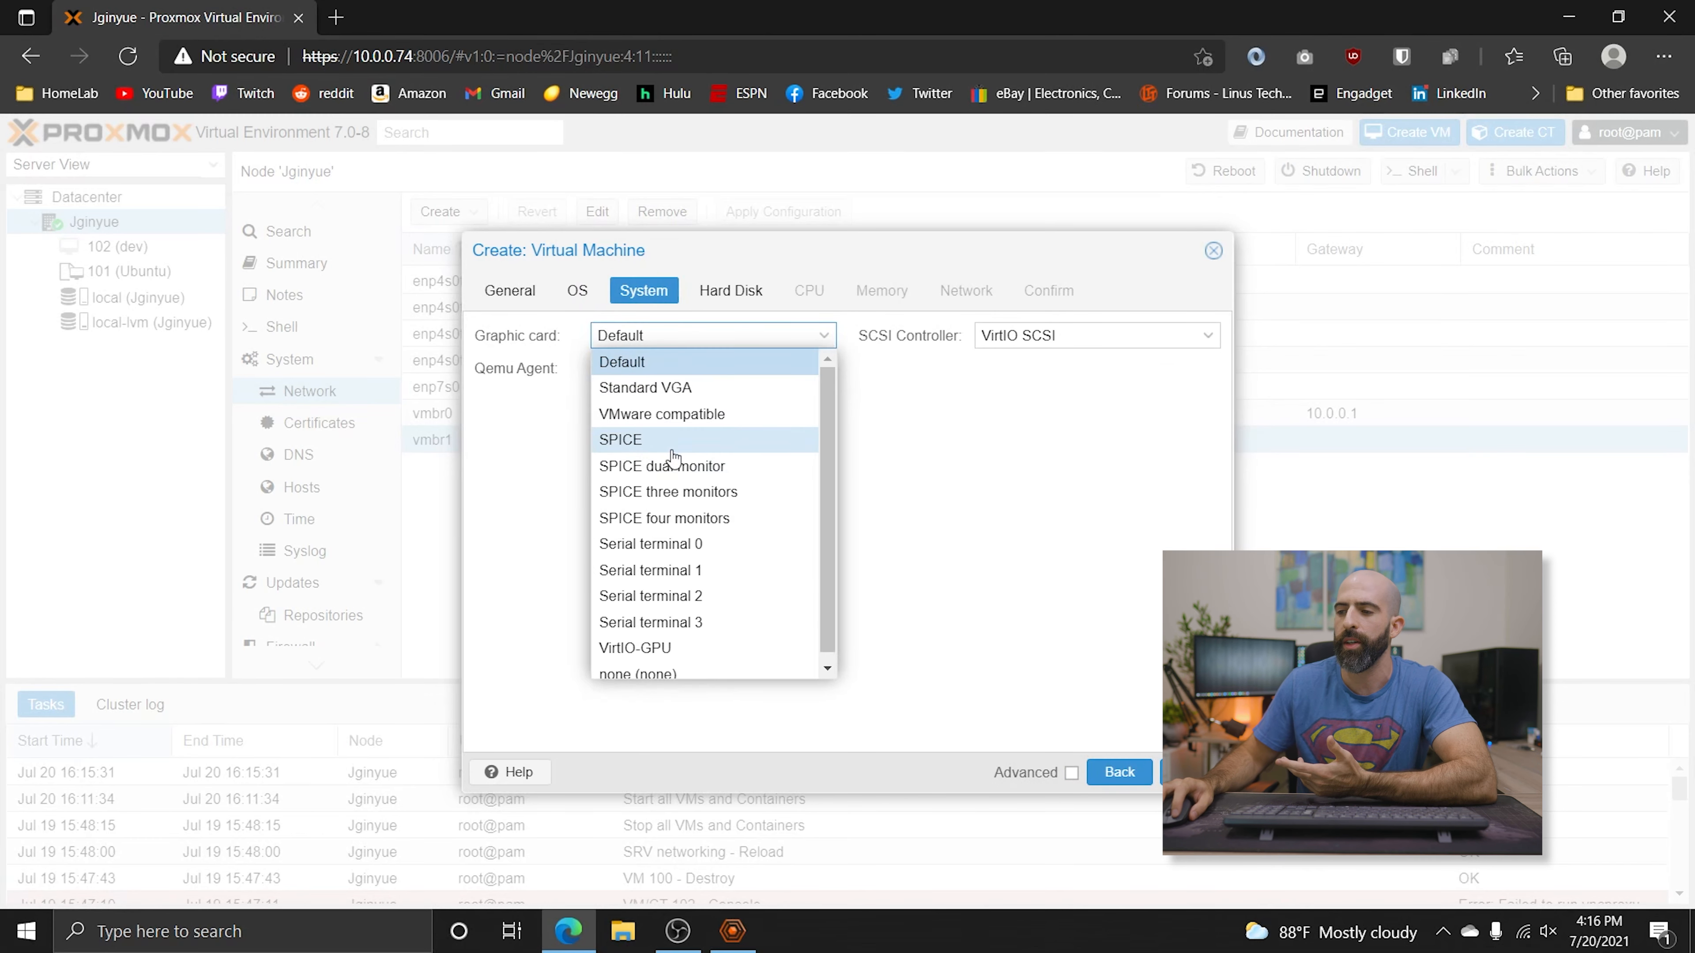
left_click(654, 441)
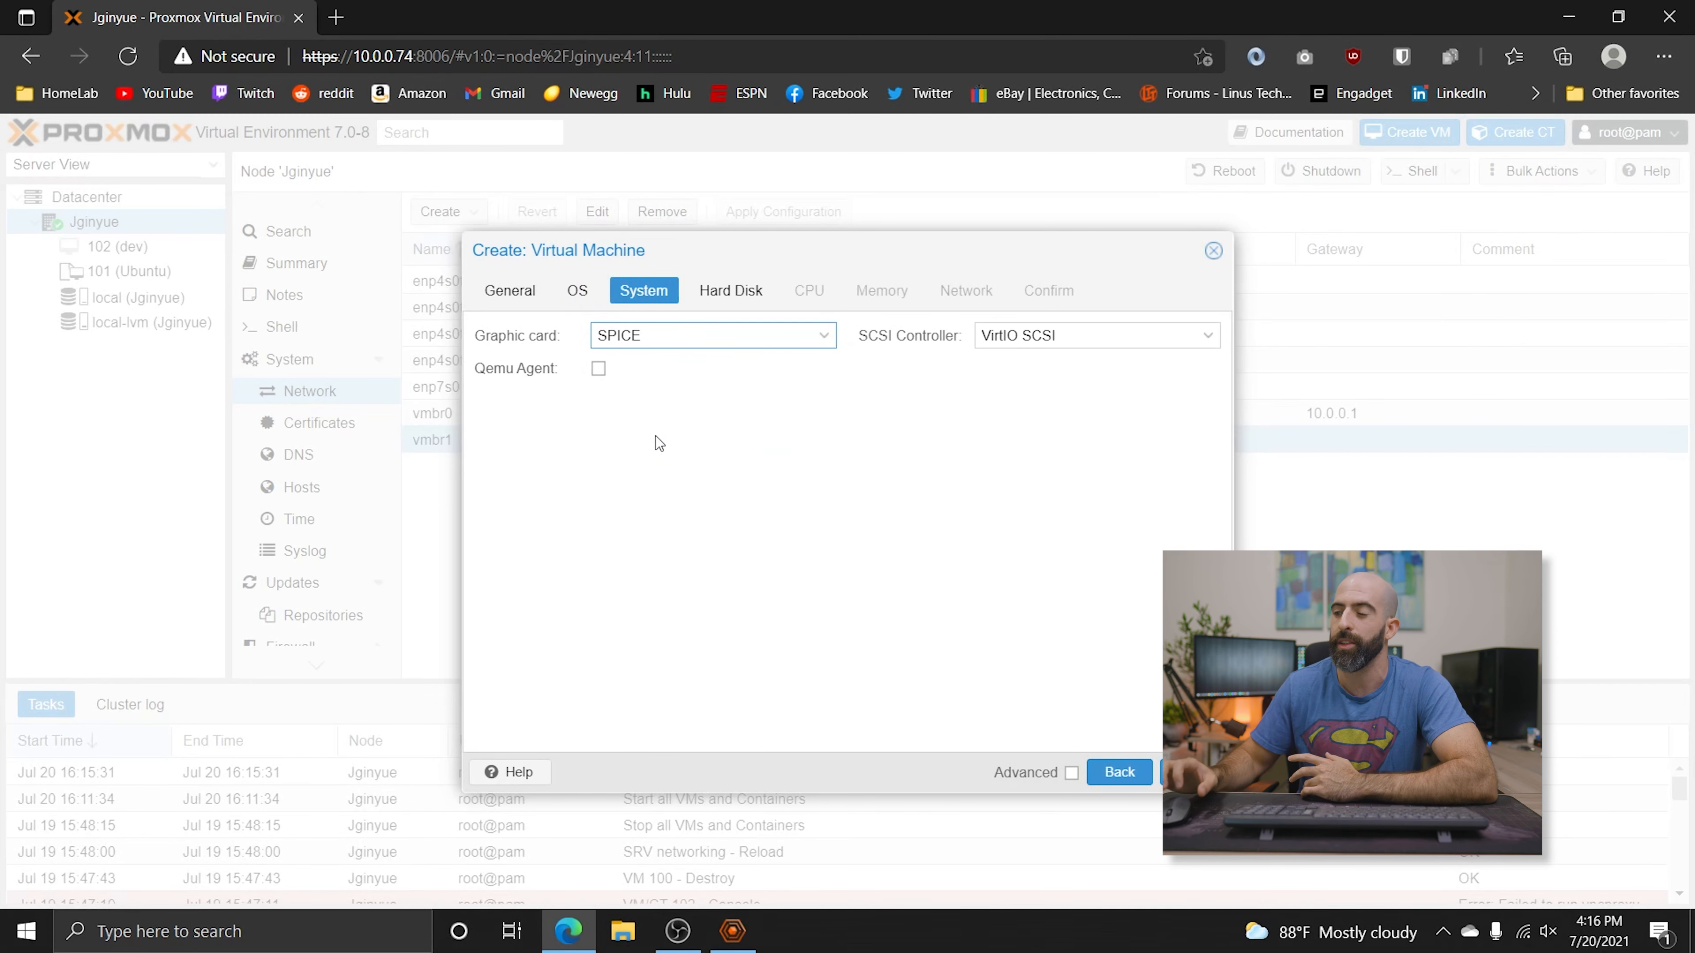
left_click(1191, 773)
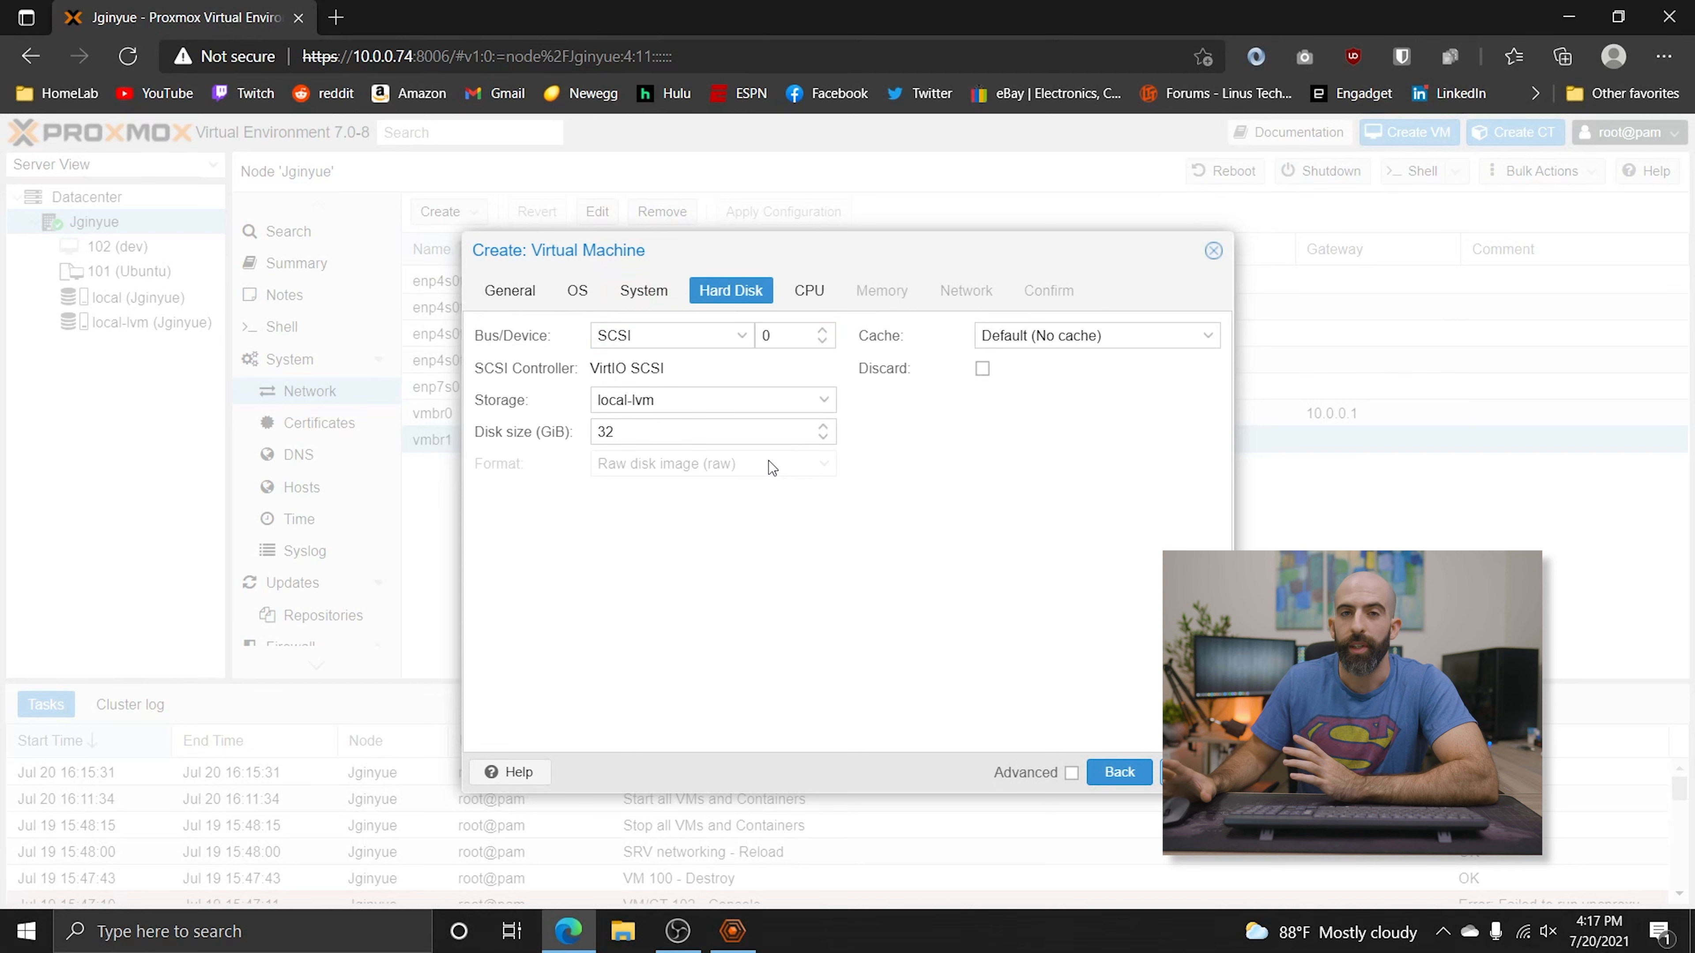
left_click(824, 438)
left_click(824, 438)
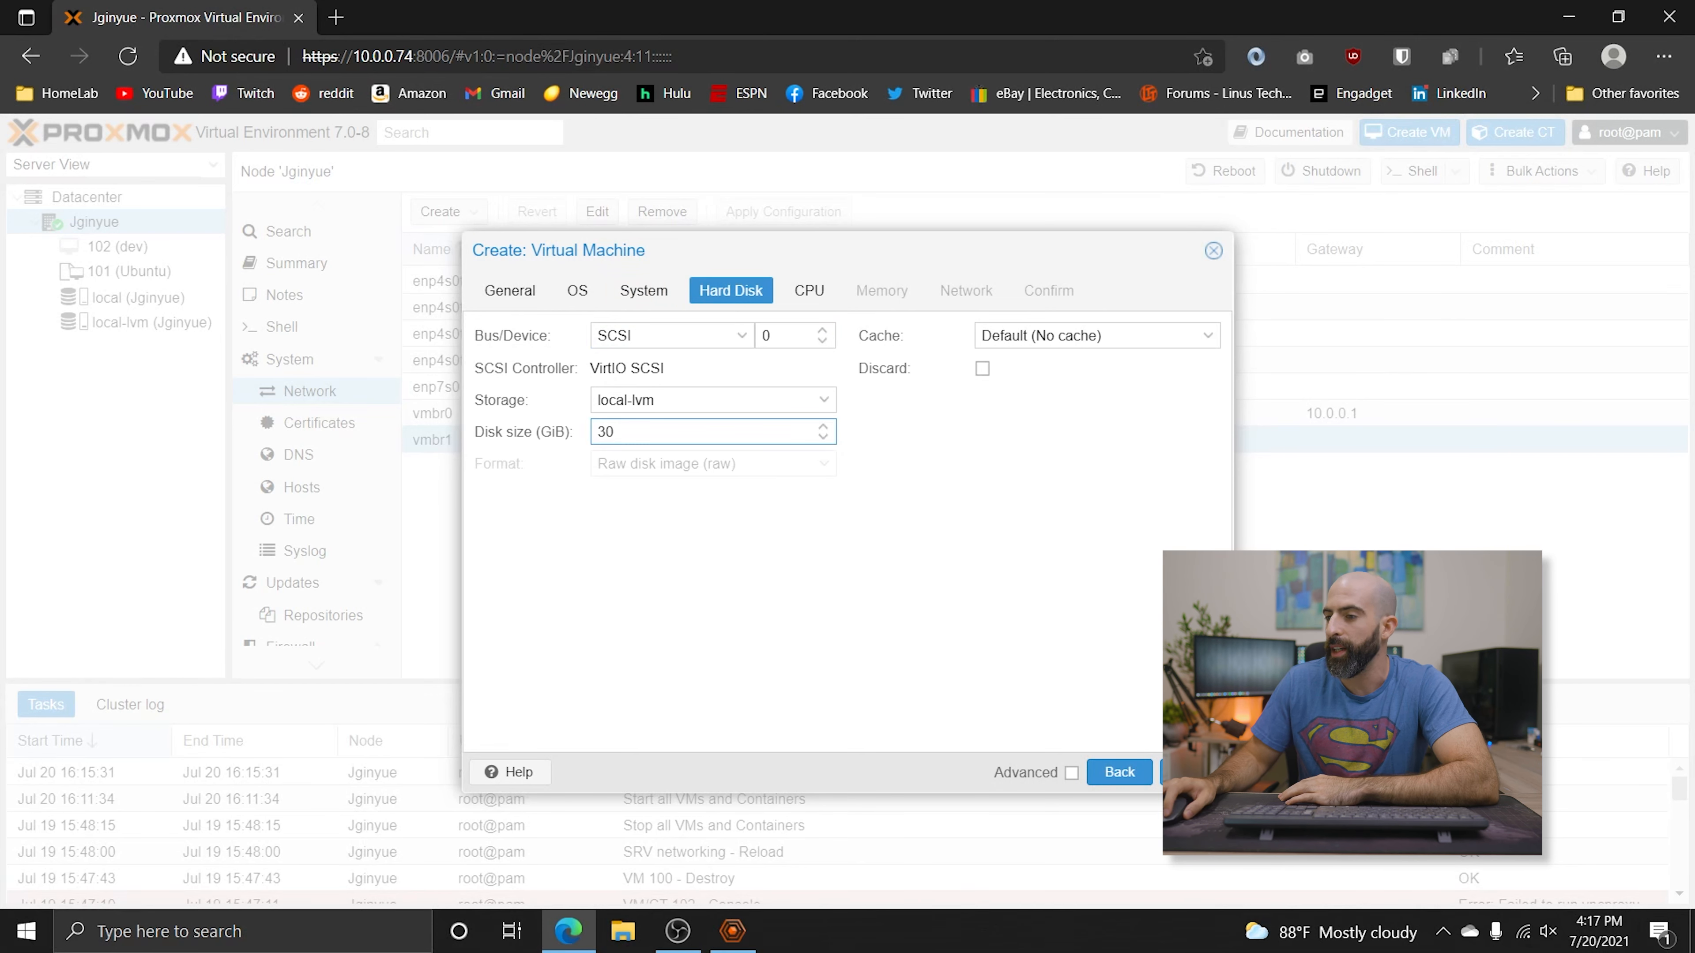
left_click(1190, 772)
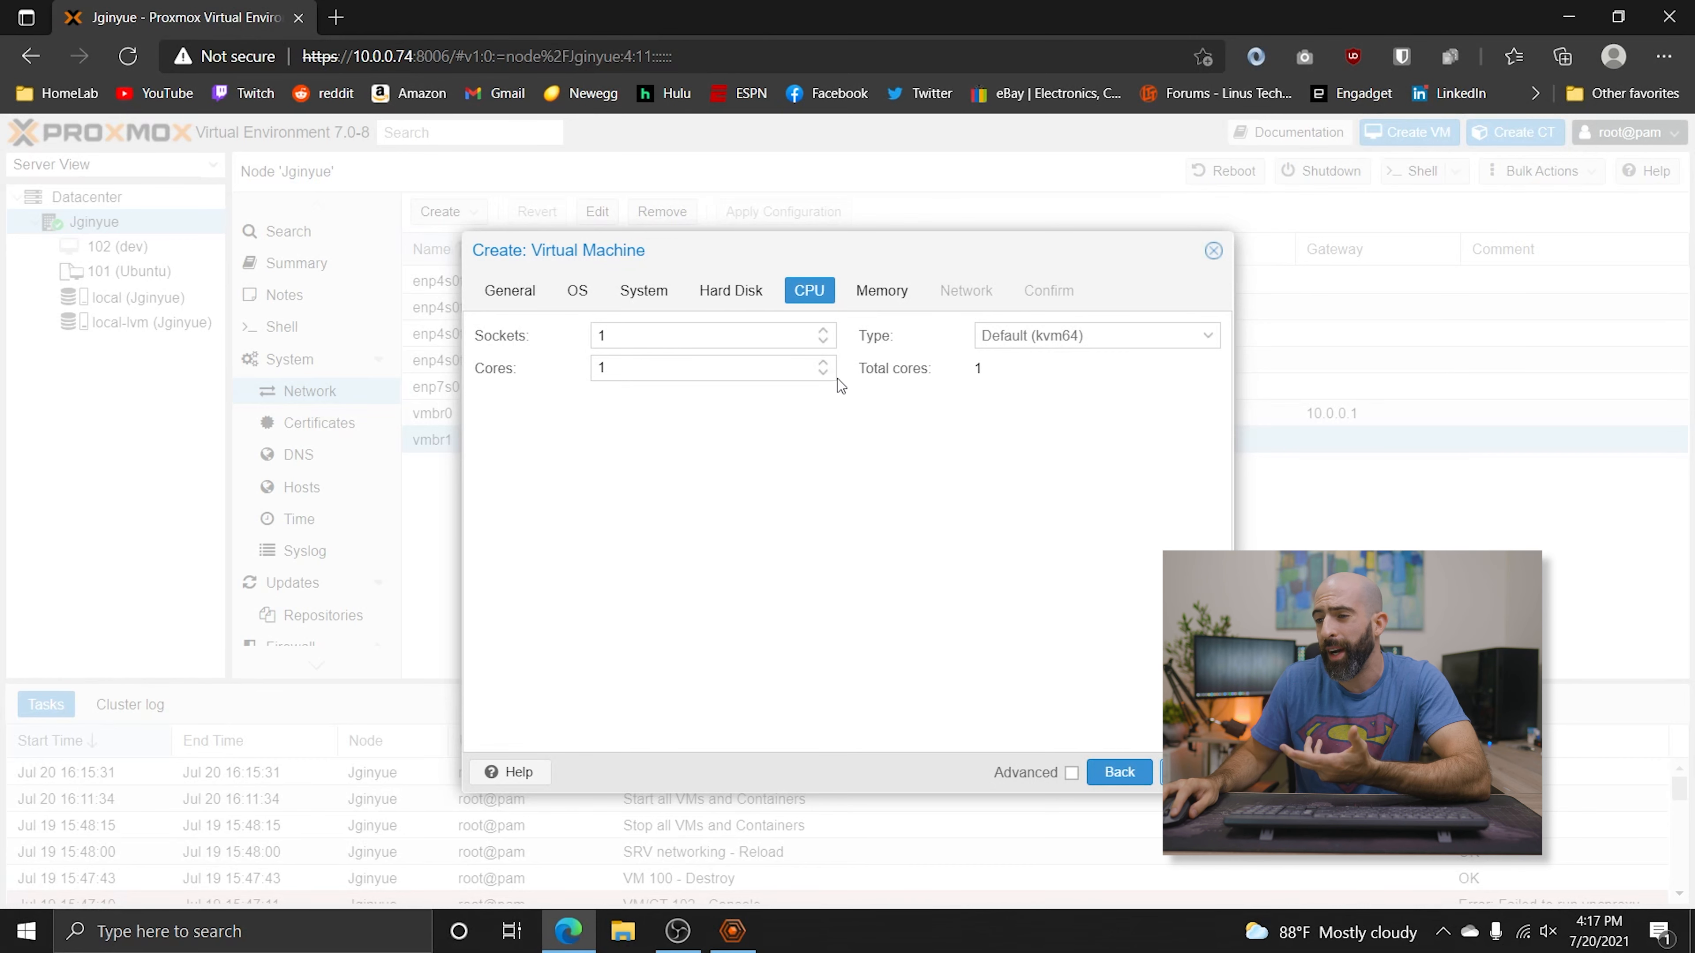
Step: Give the VM 2 cores and 2048 MiB memory on bridge vmbr0, then finish creation
left_click(822, 362)
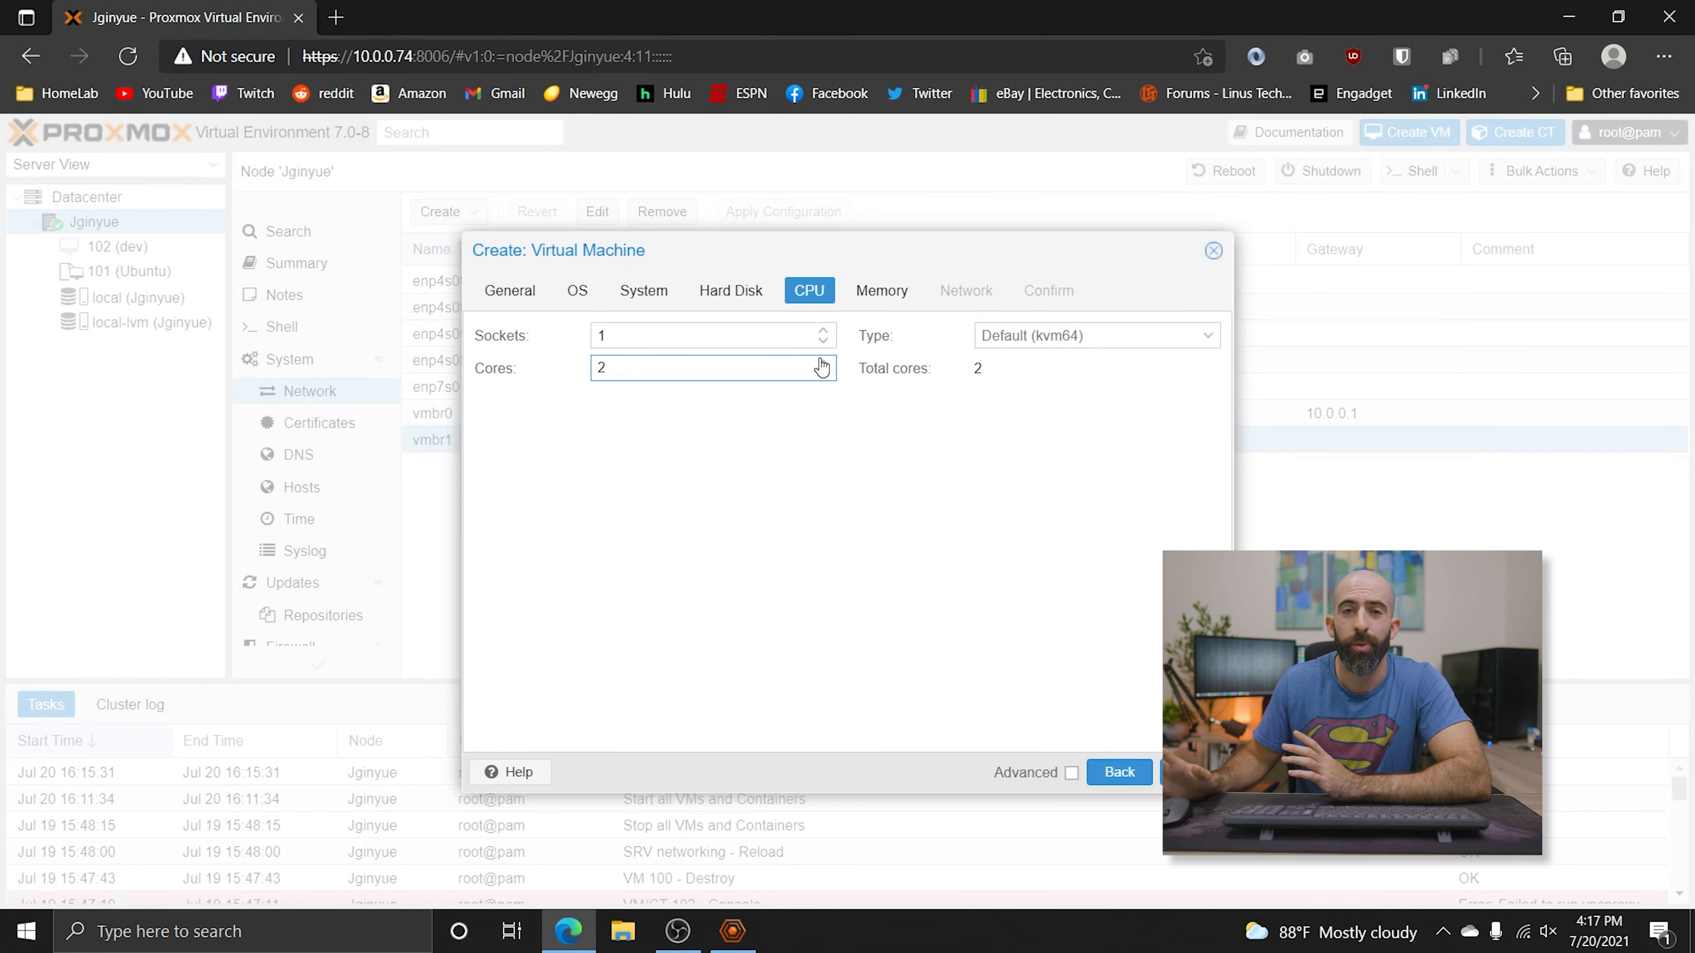
left_click(821, 360)
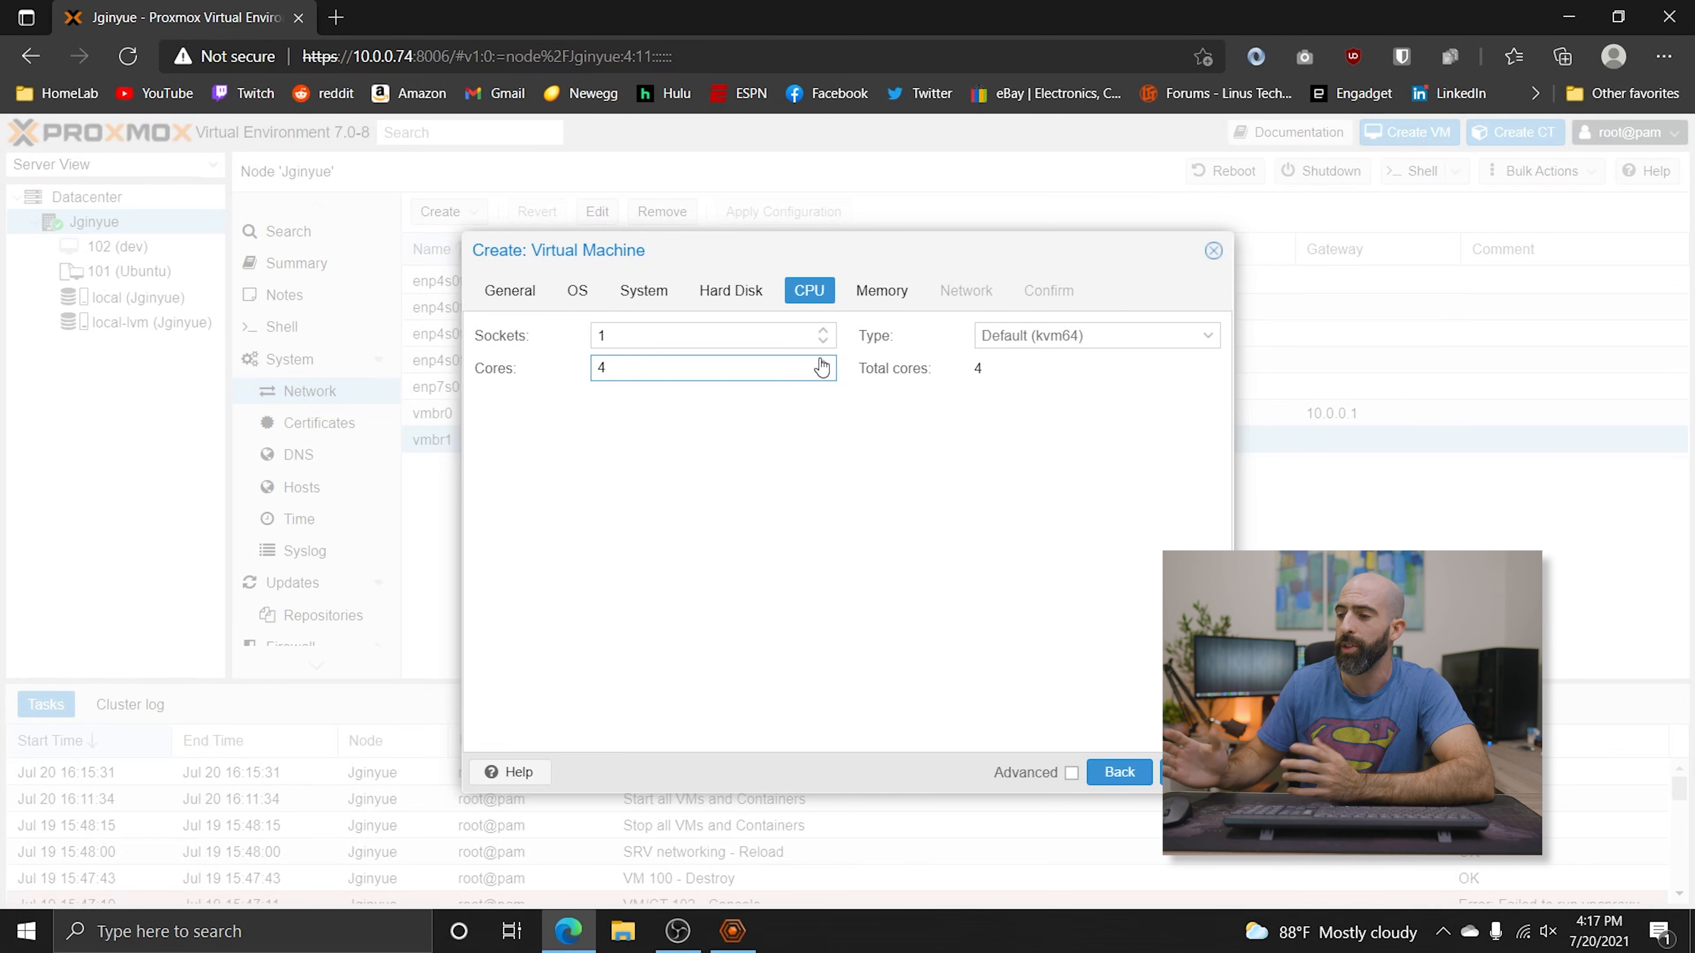
left_click(824, 375)
left_click(824, 375)
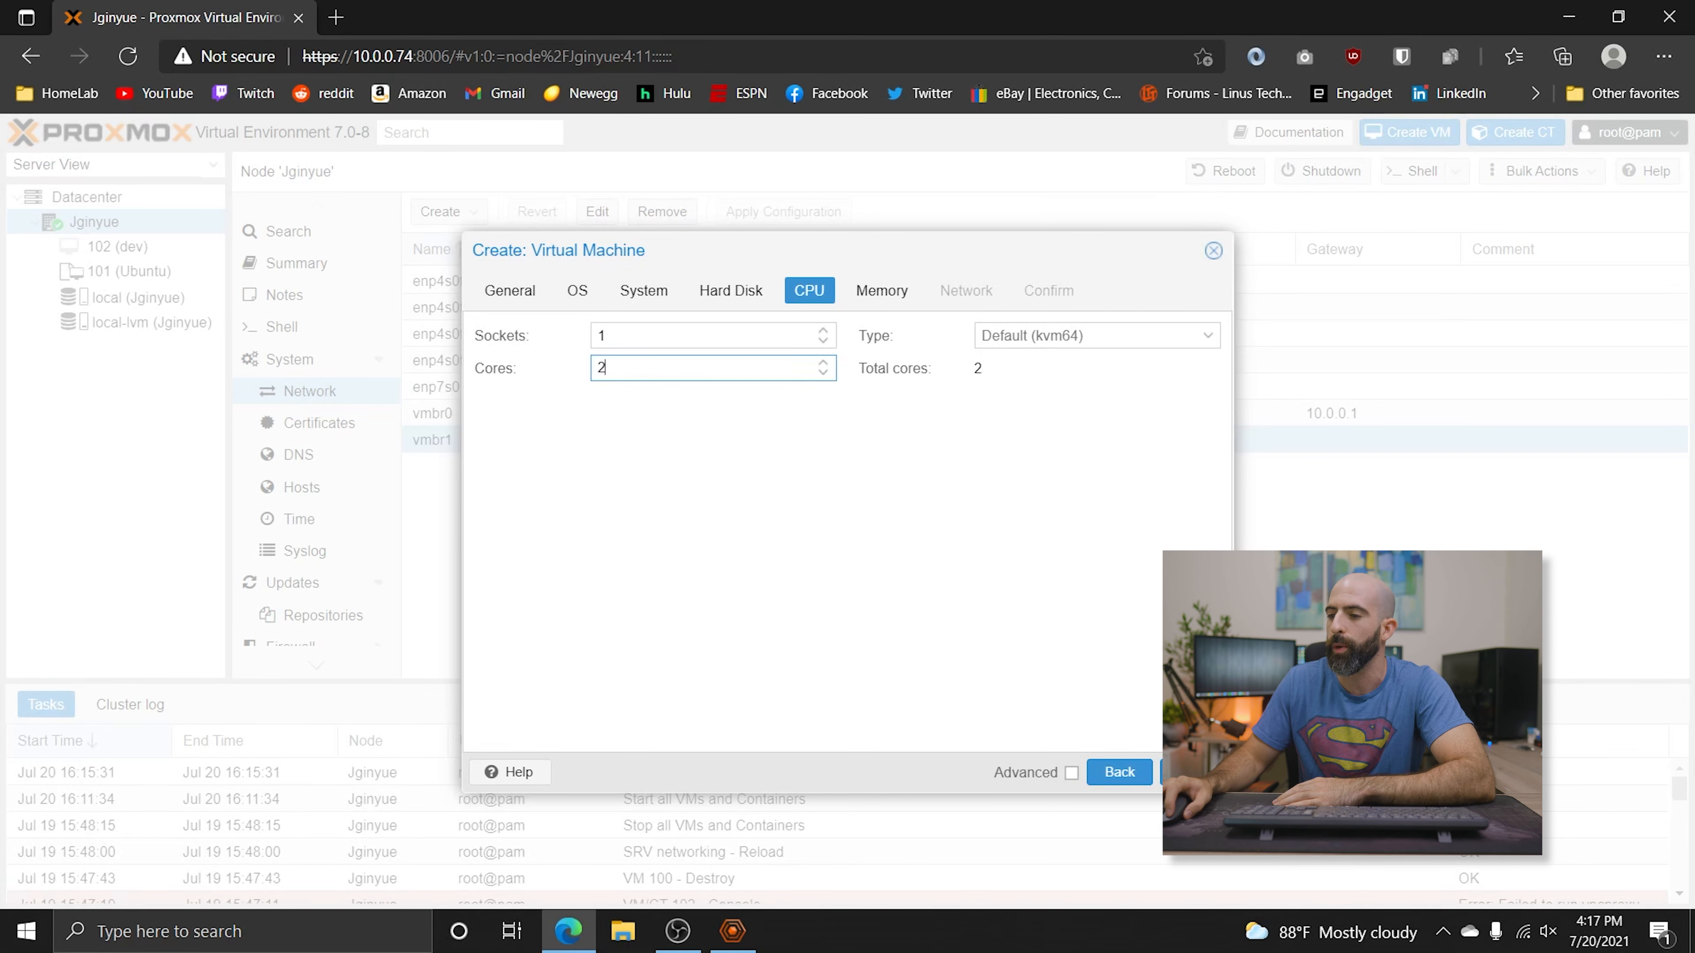
left_click(1193, 773)
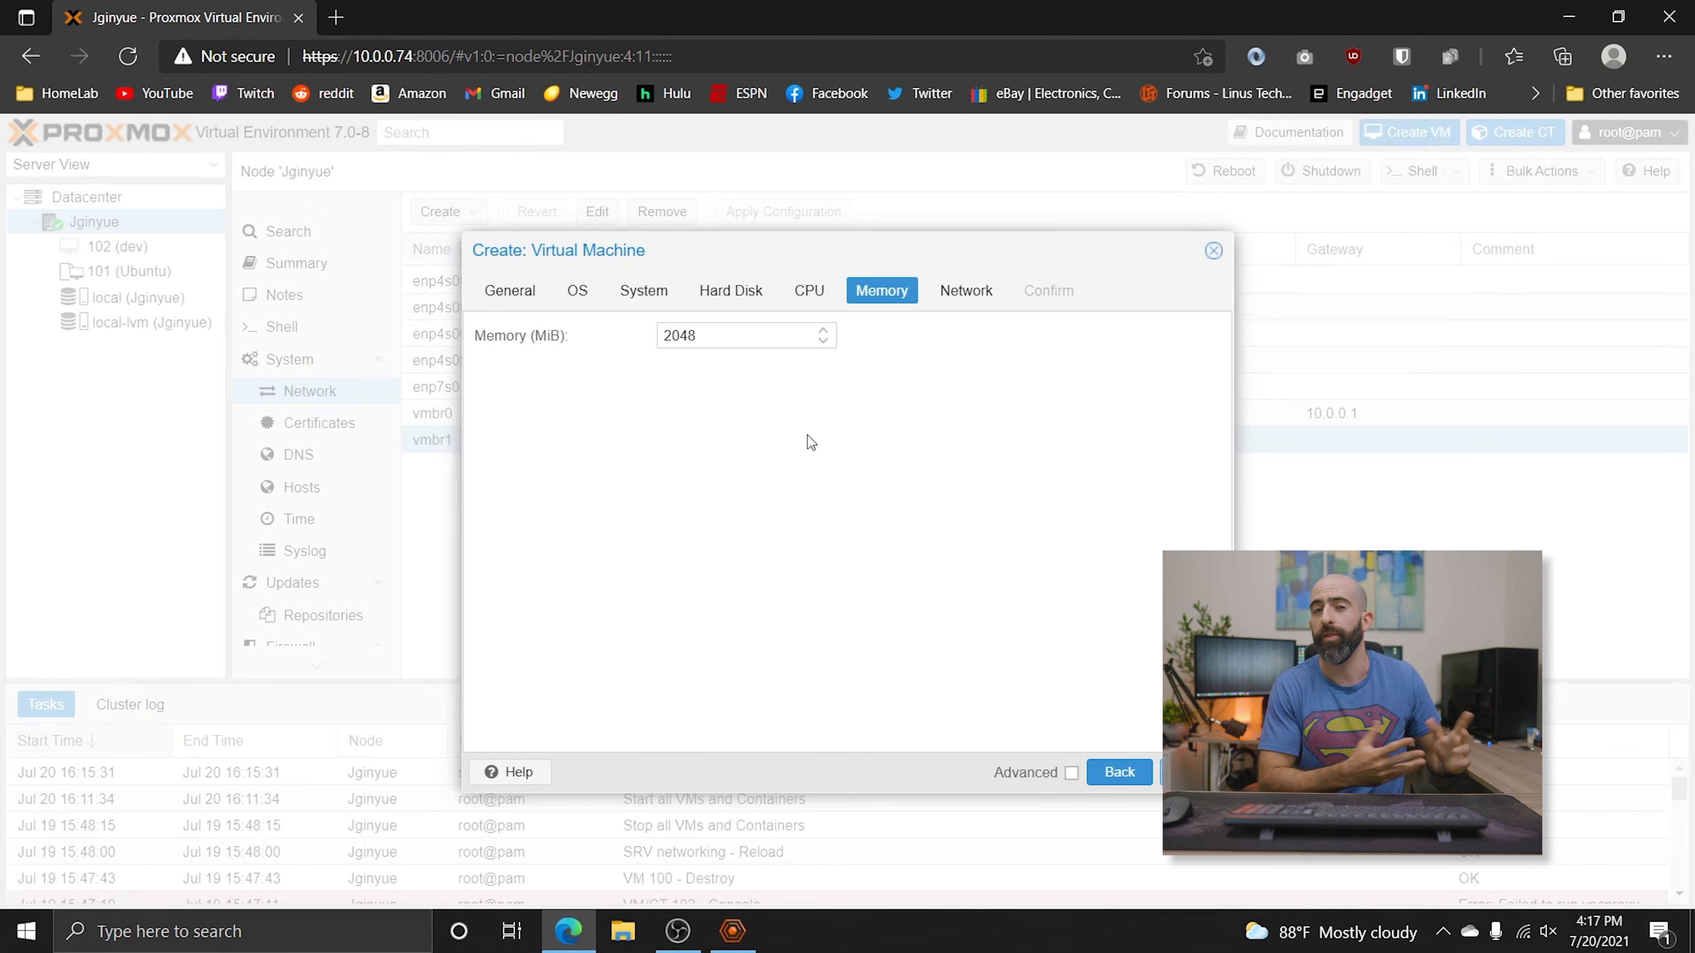
left_click(711, 342)
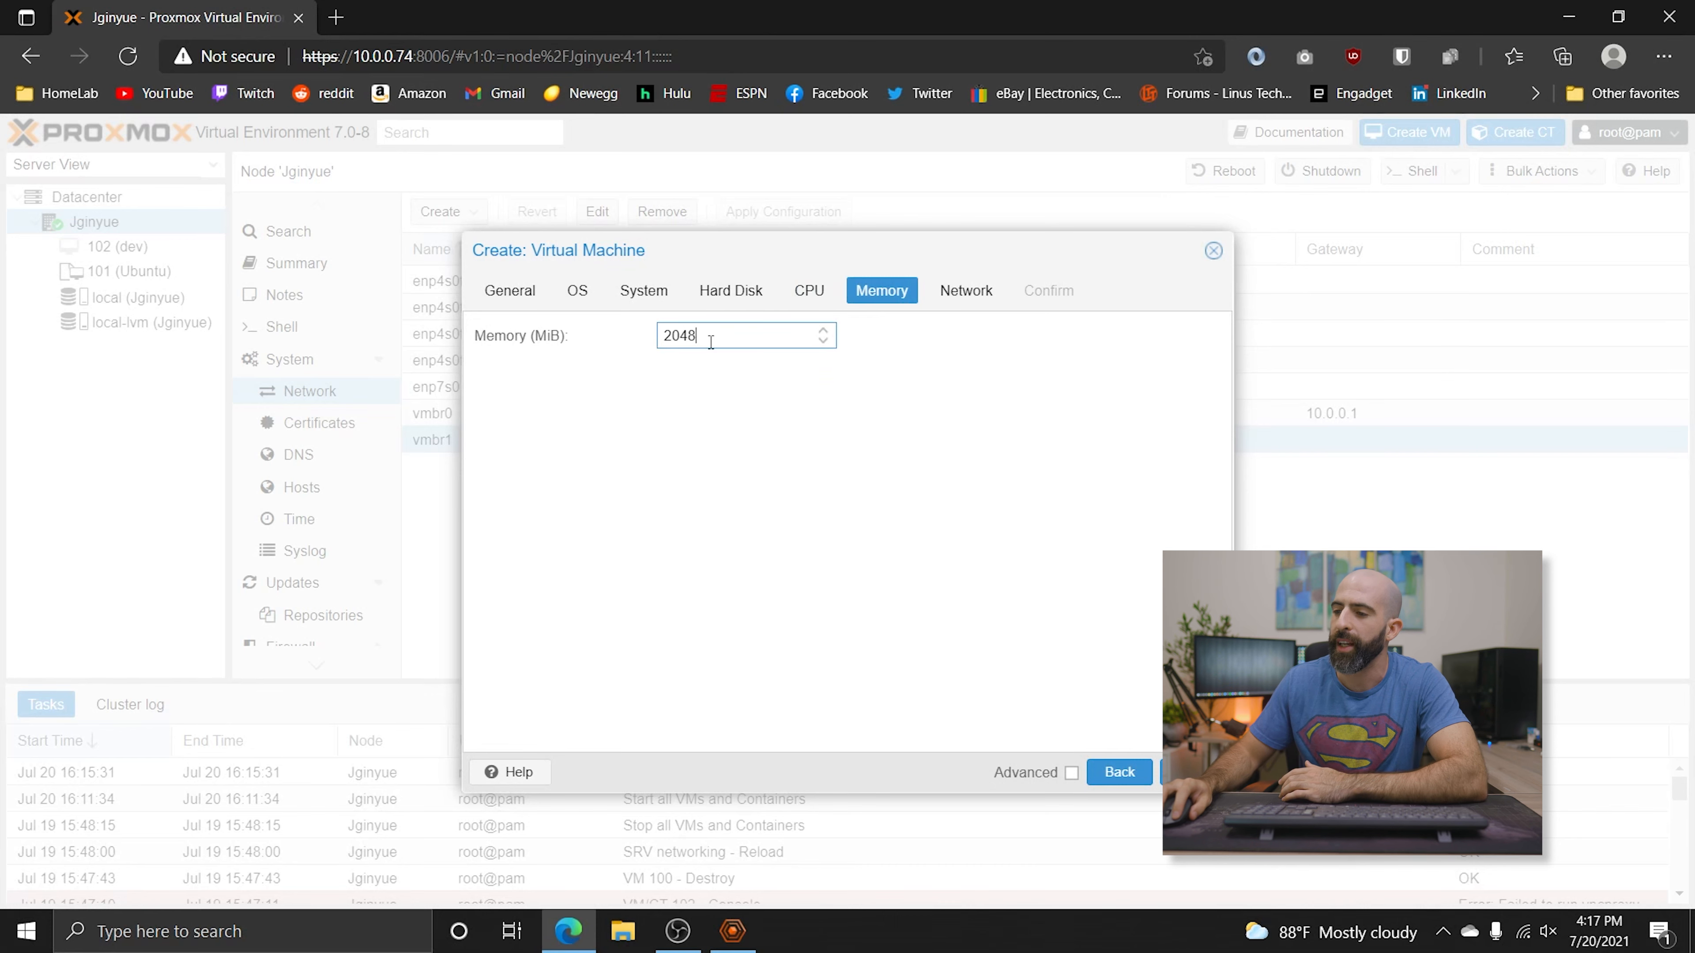
left_click(766, 391)
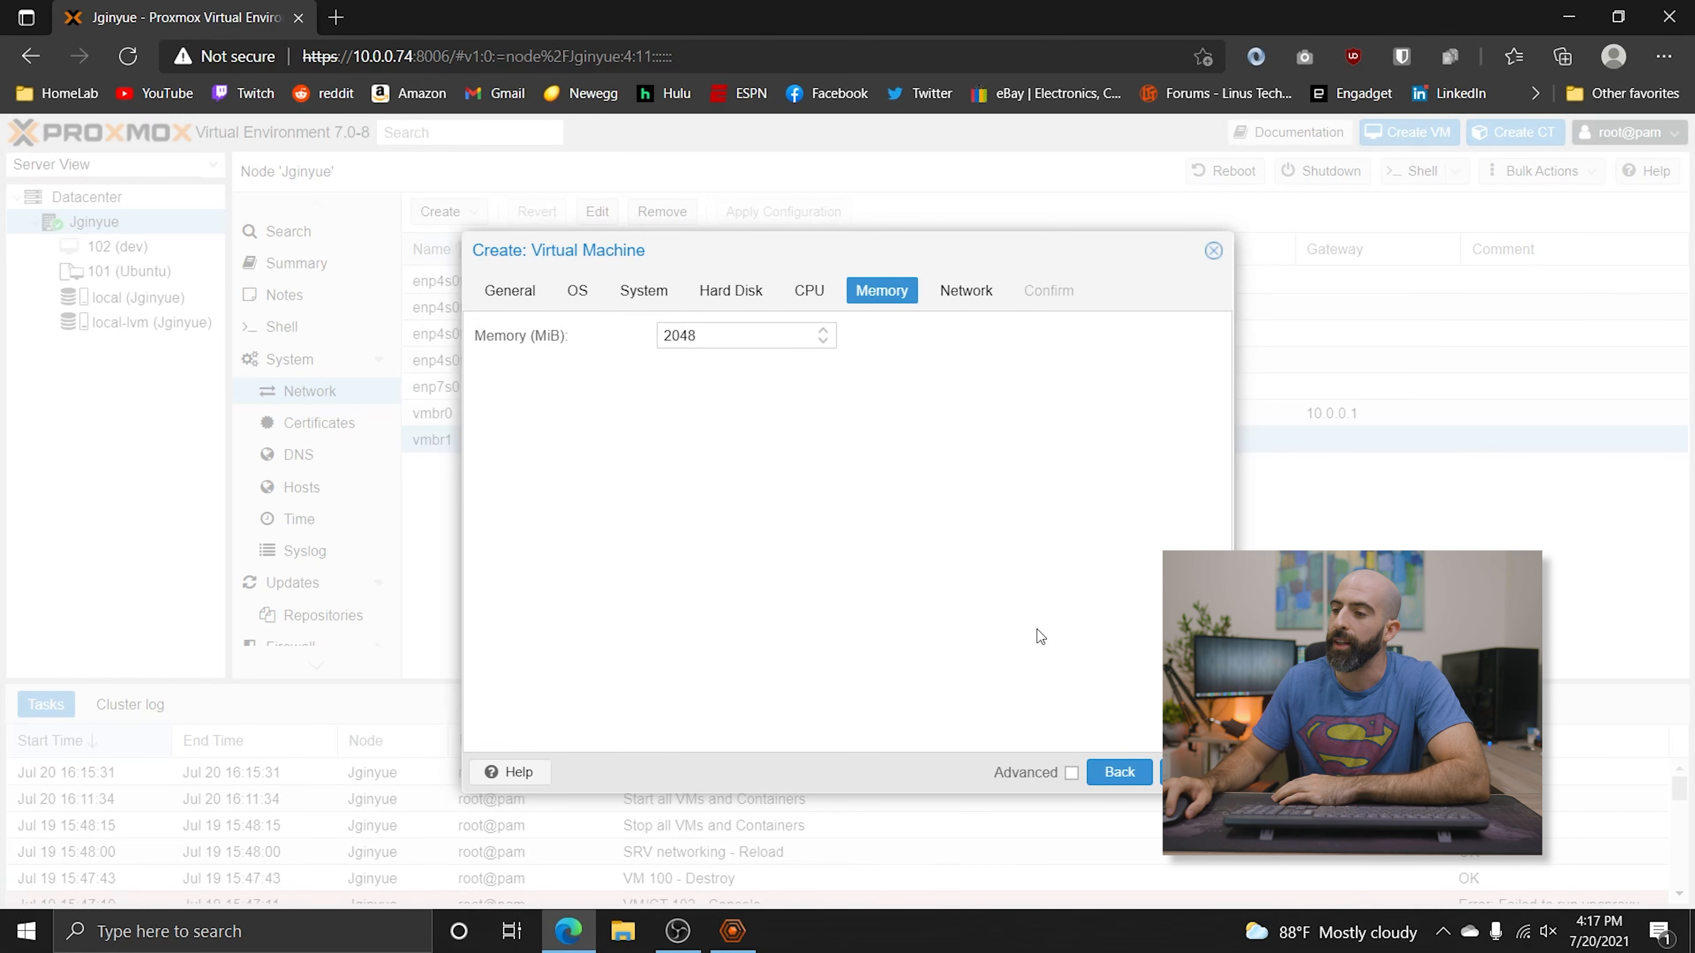
left_click(1191, 772)
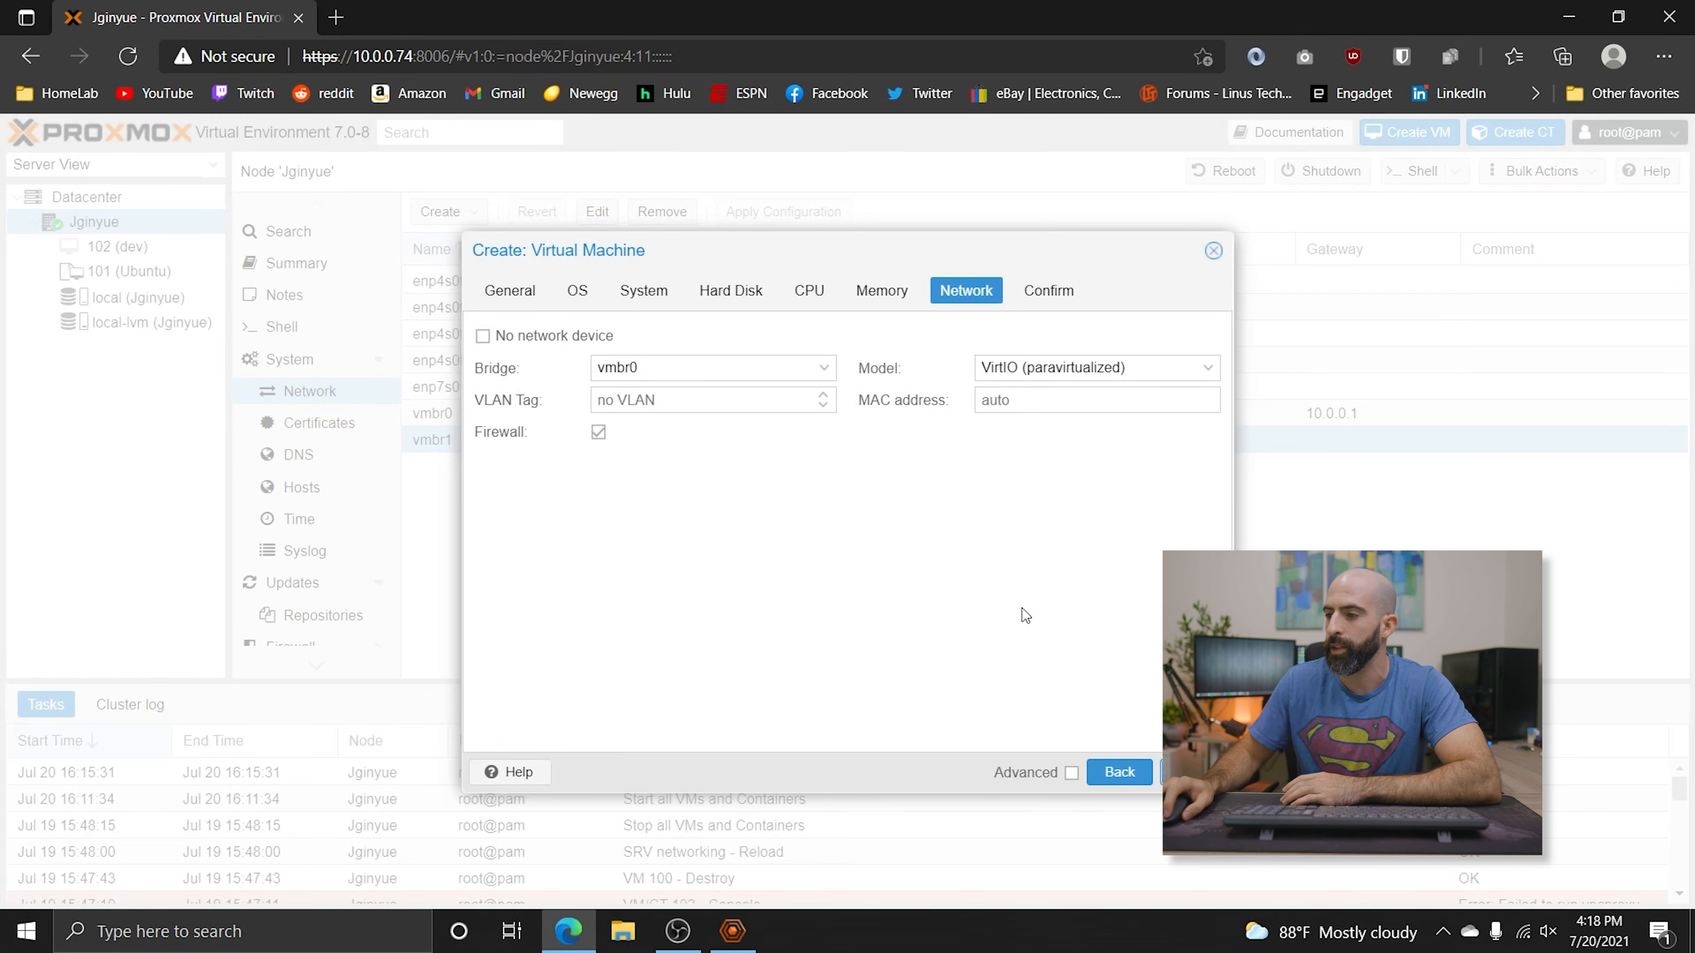
left_click(1194, 772)
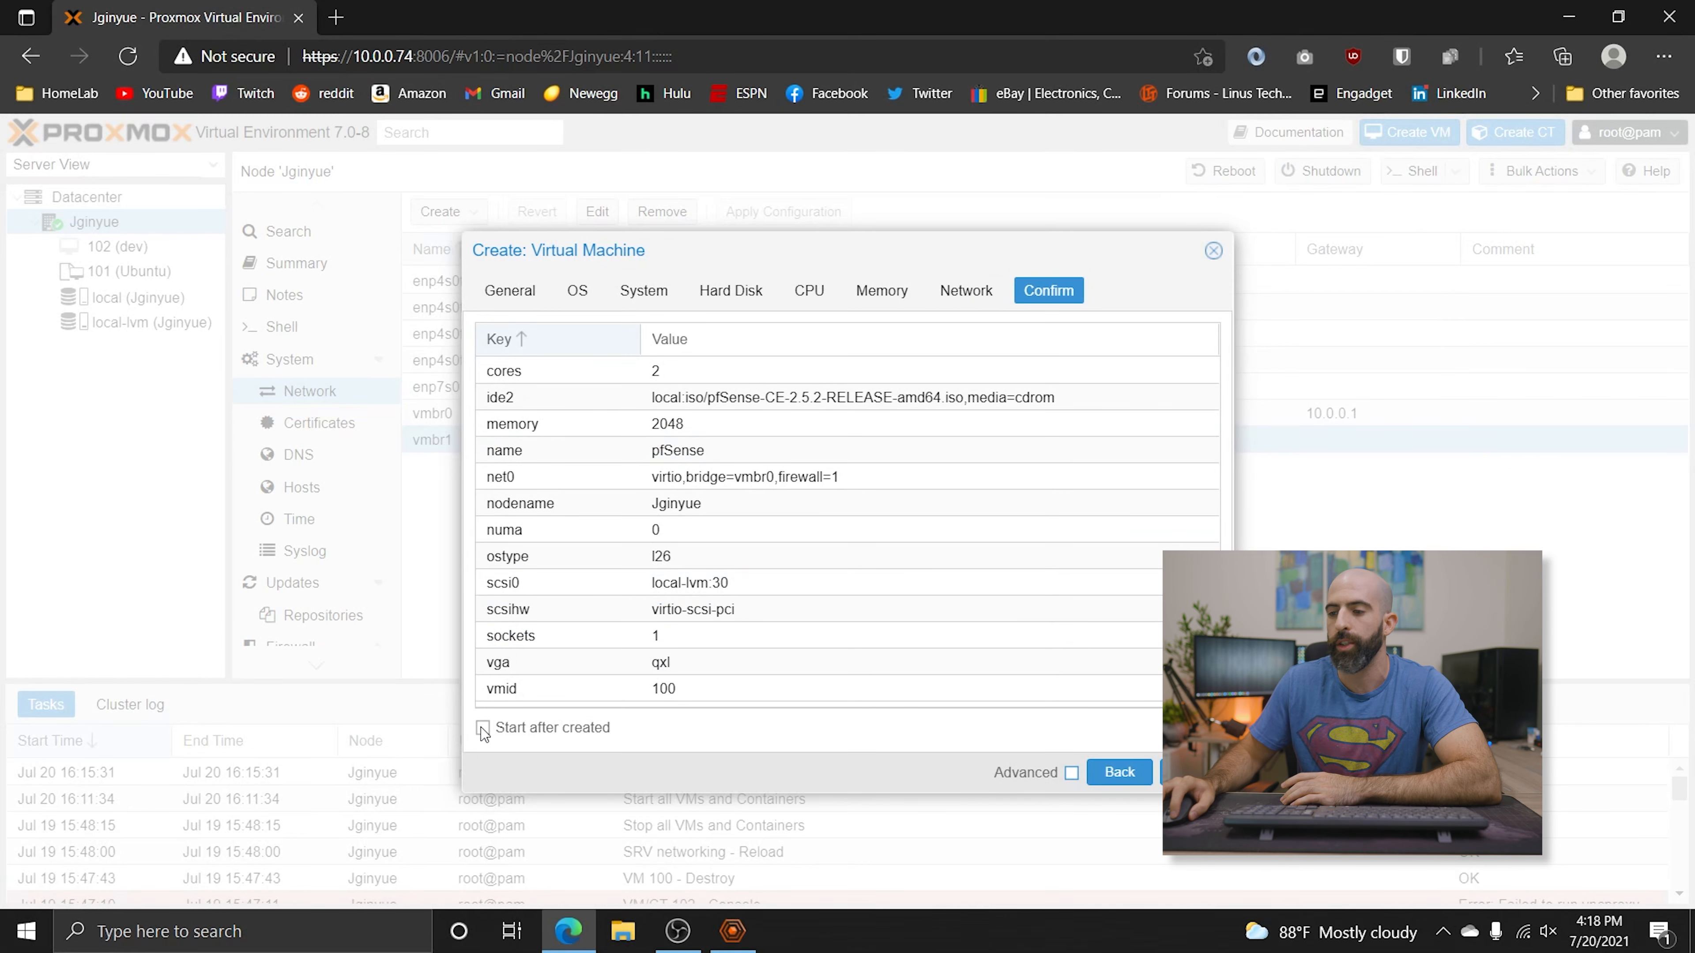
left_click(1195, 772)
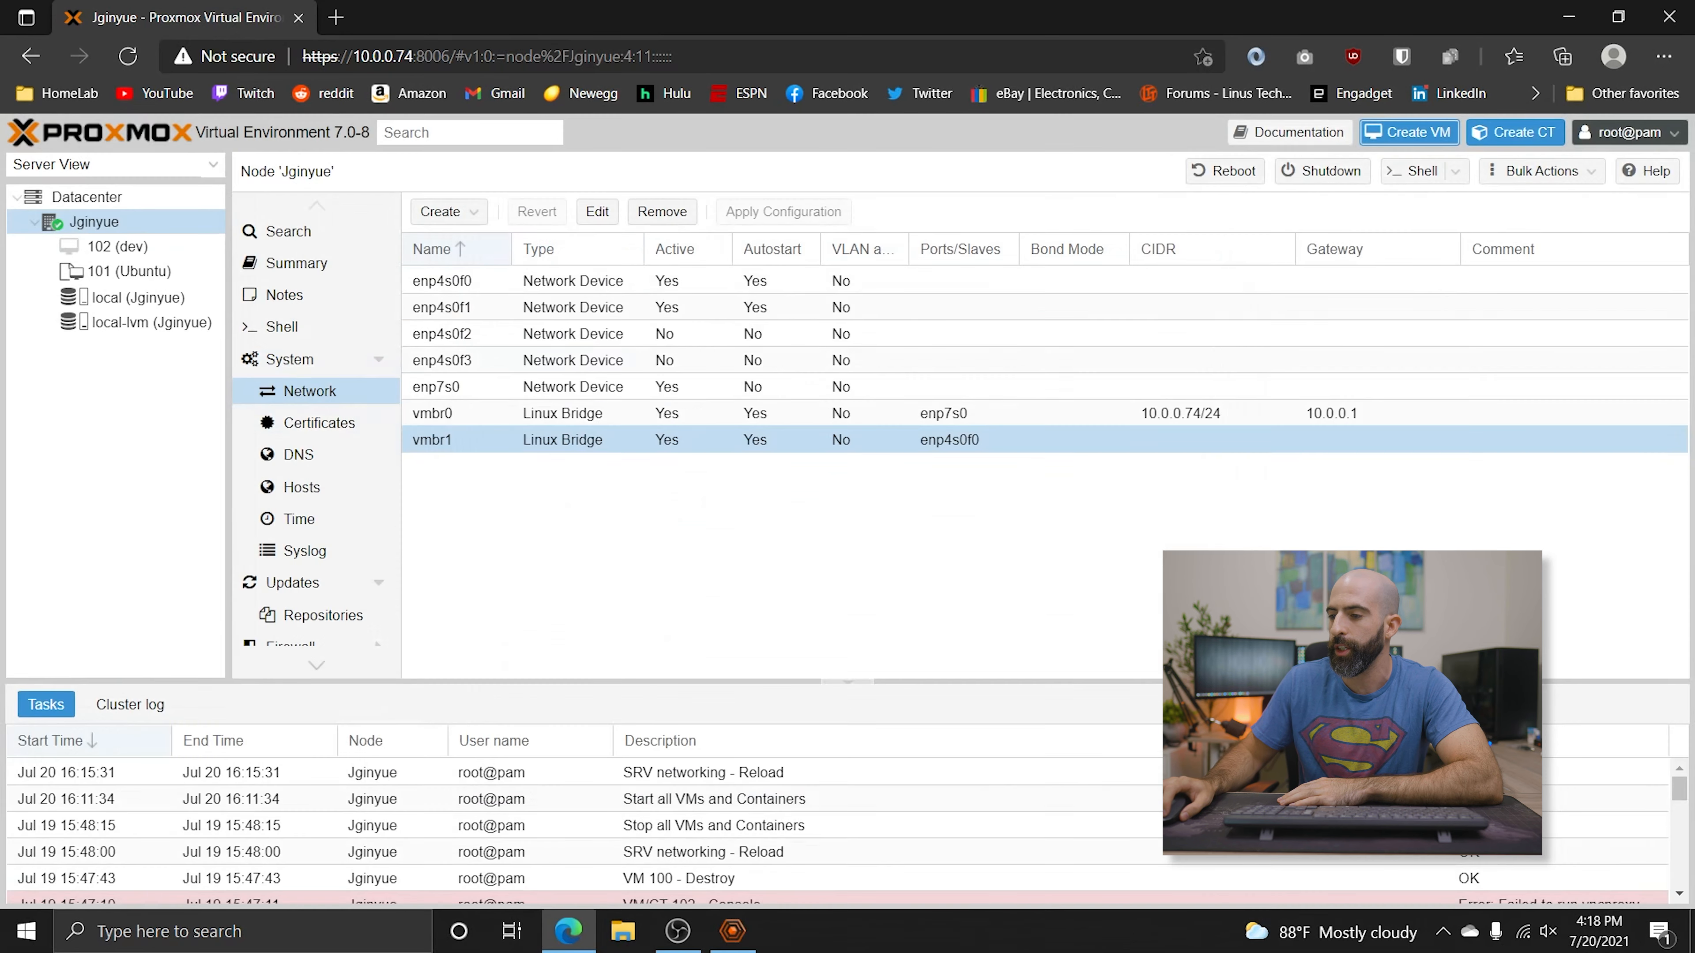
Step: Add a virtio network device net1 on bridge vmbr1 to VM 100 (pfSense)
left_click(161, 247)
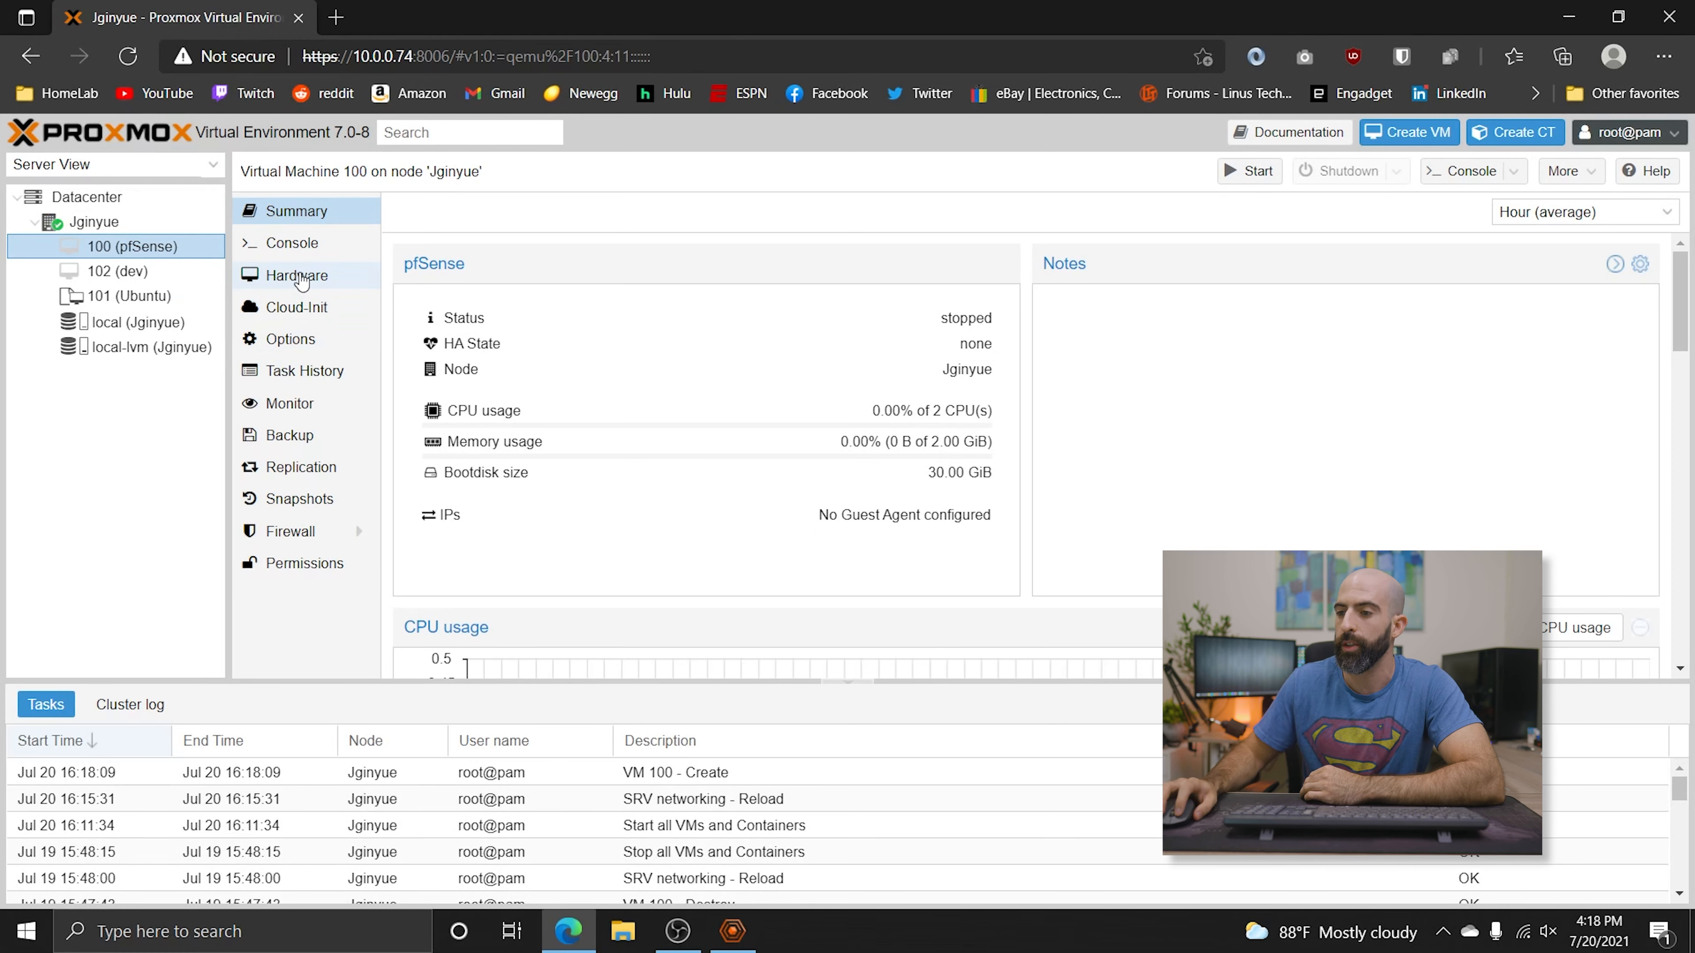
left_click(302, 279)
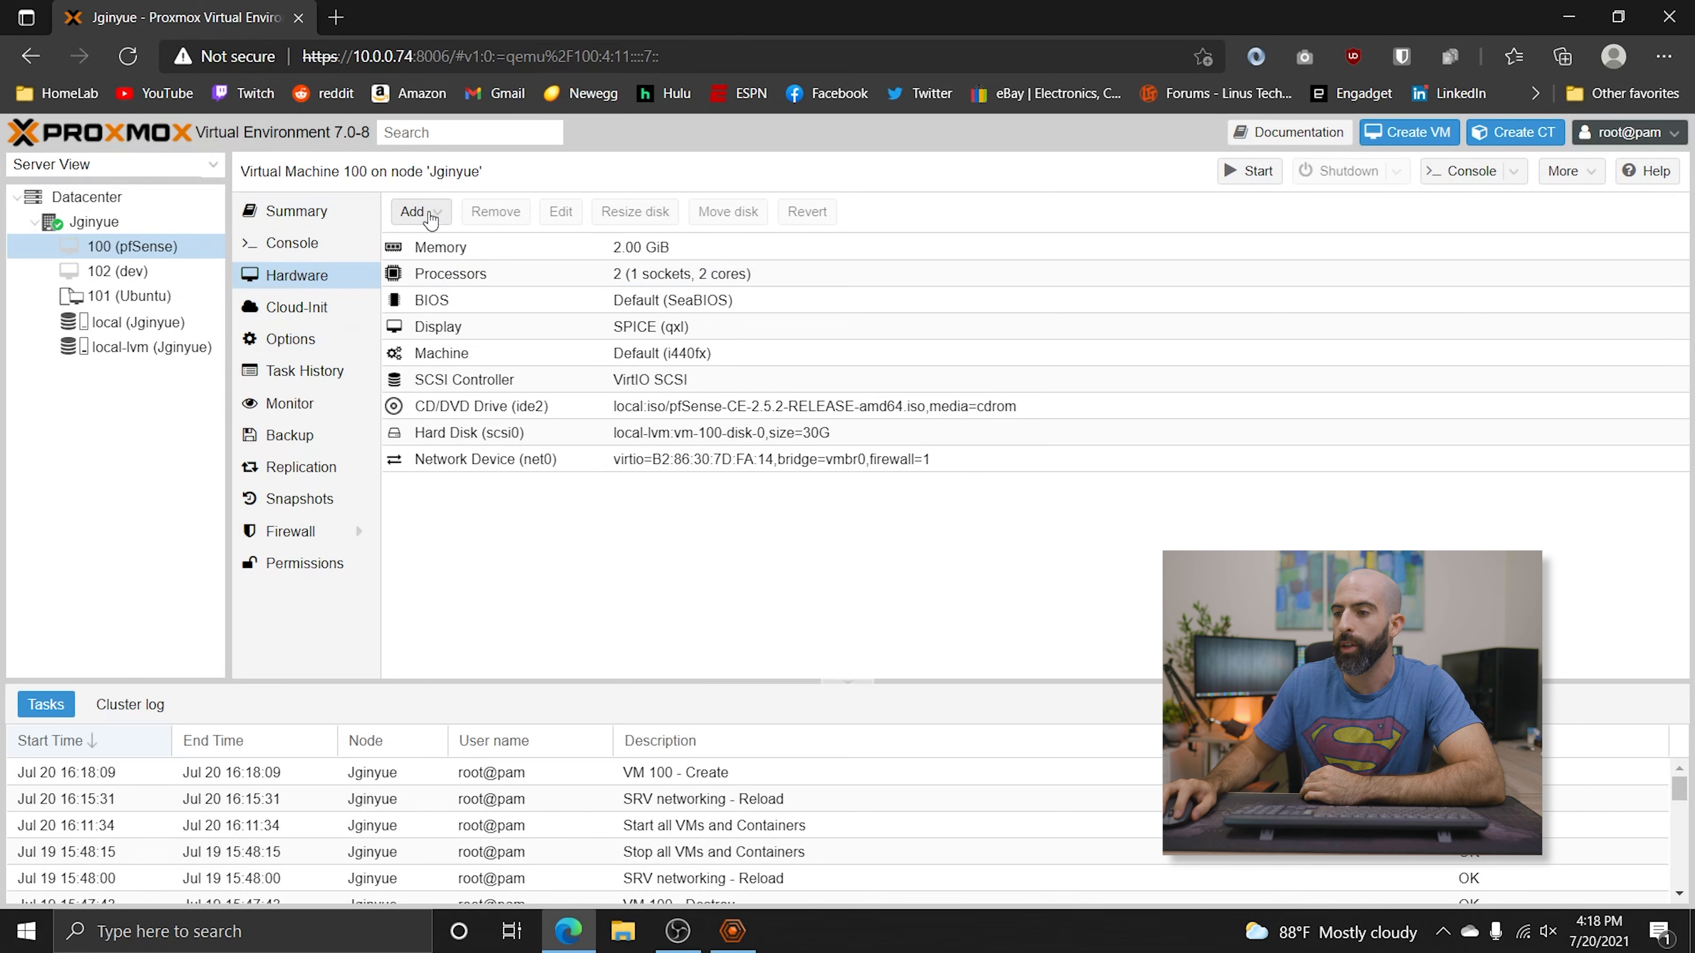
left_click(429, 214)
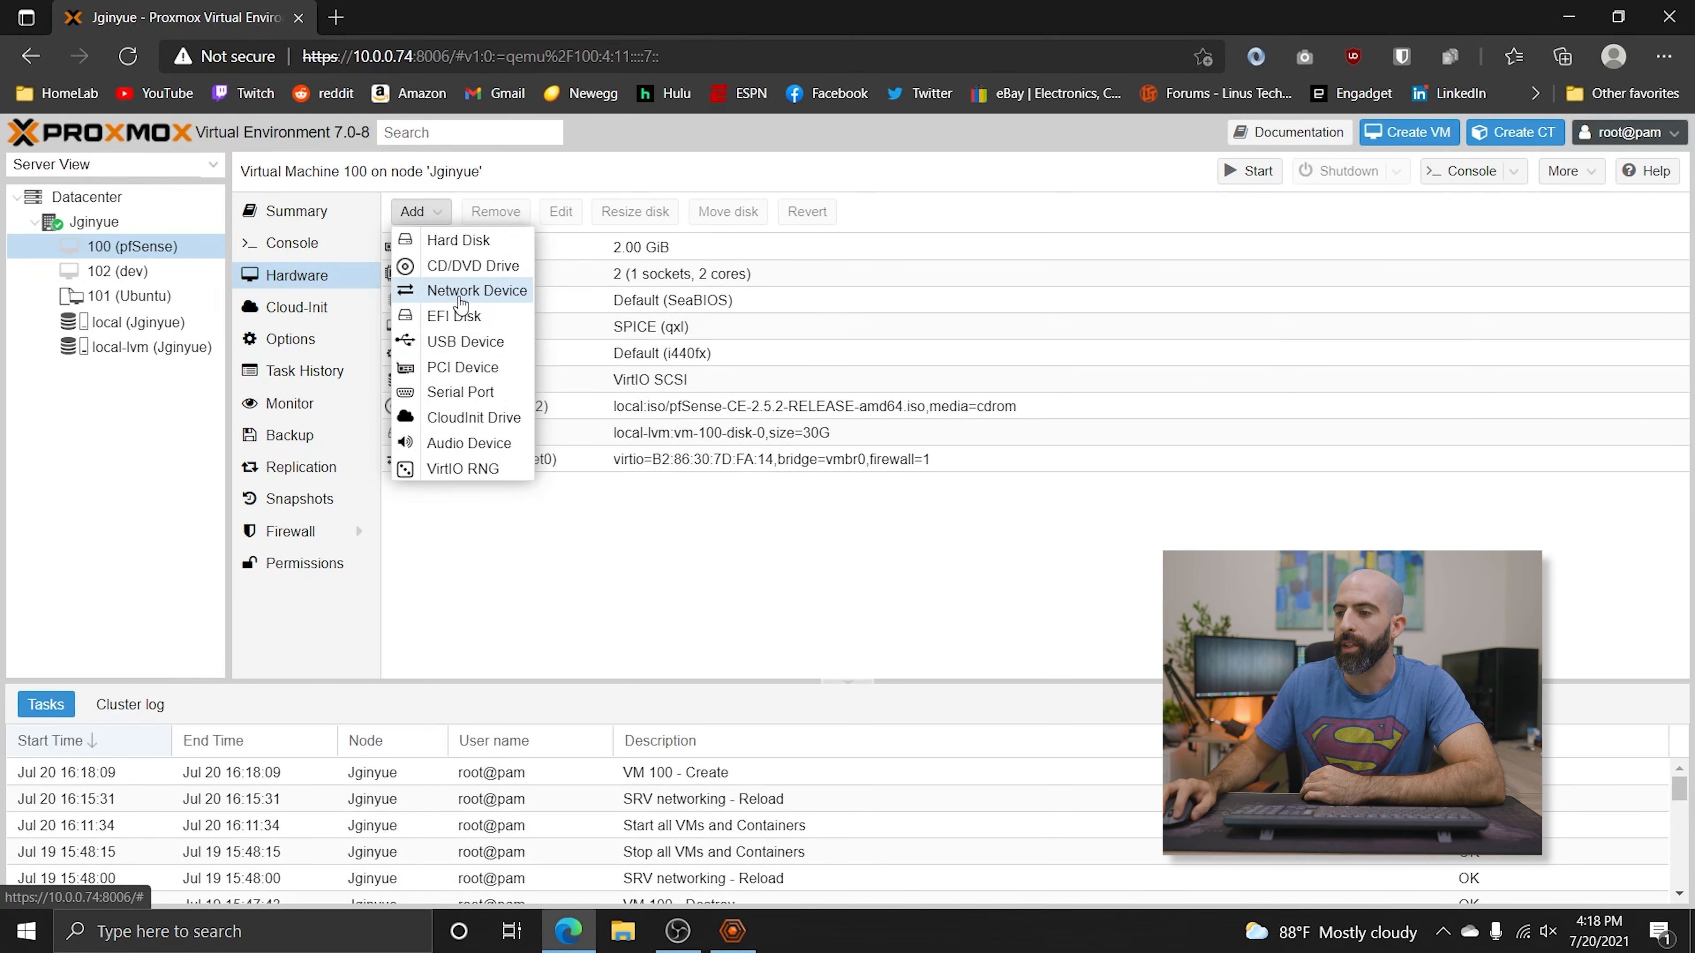
left_click(459, 294)
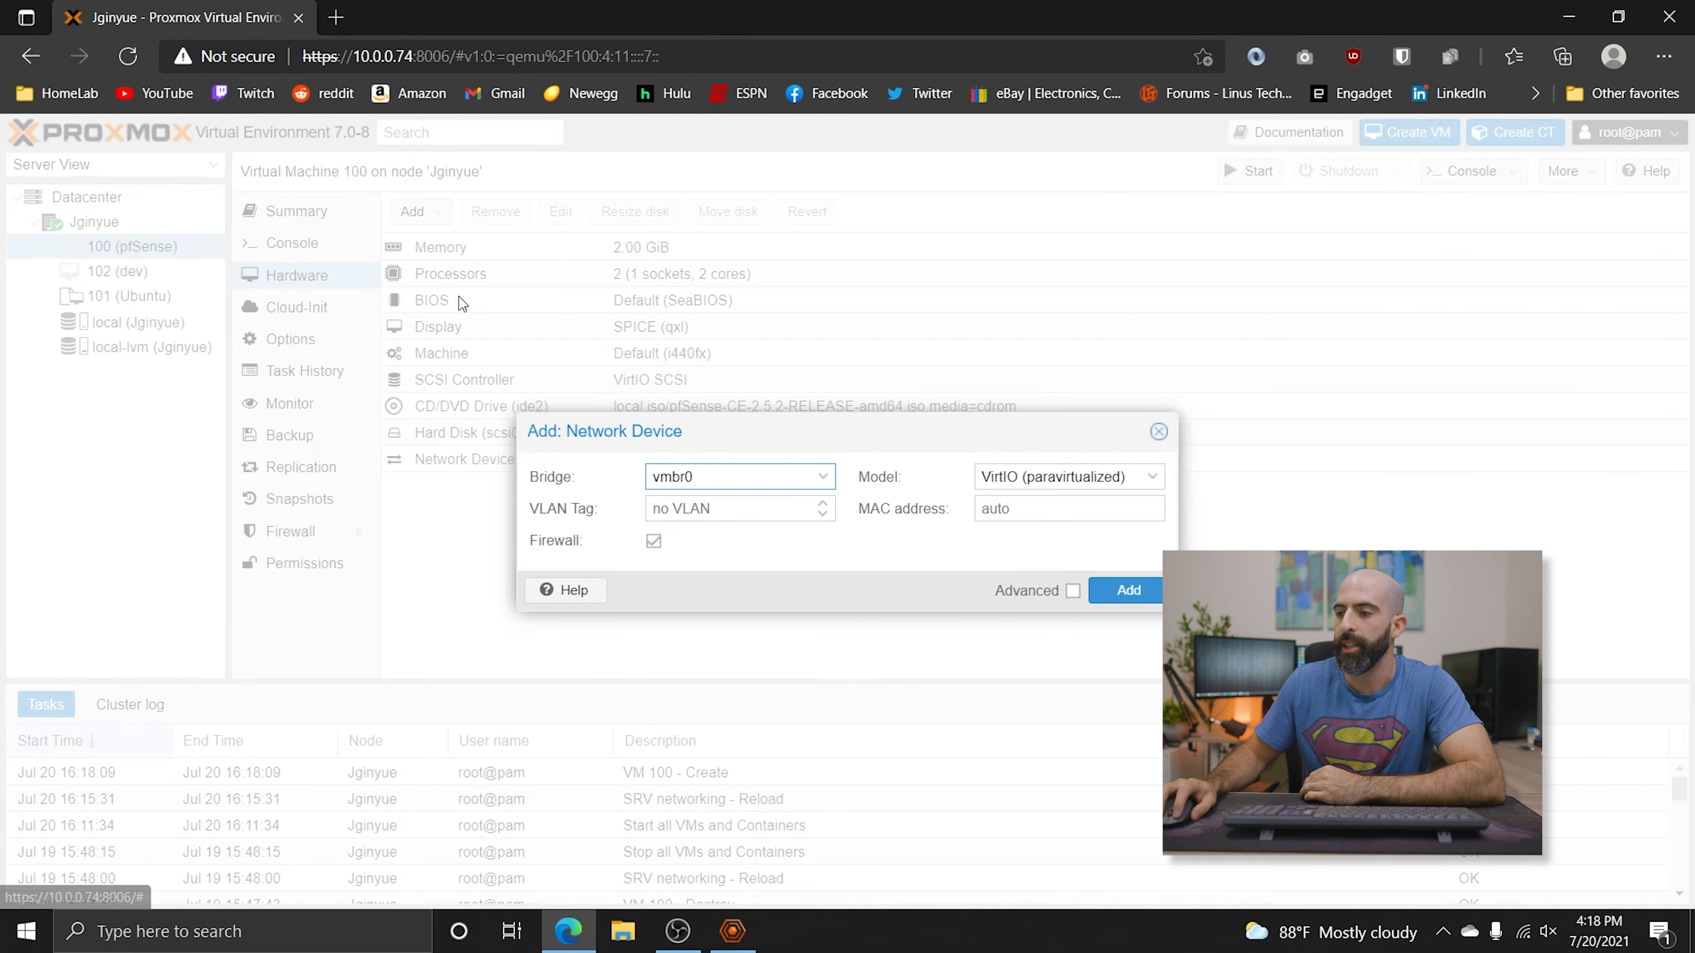
left_click(823, 478)
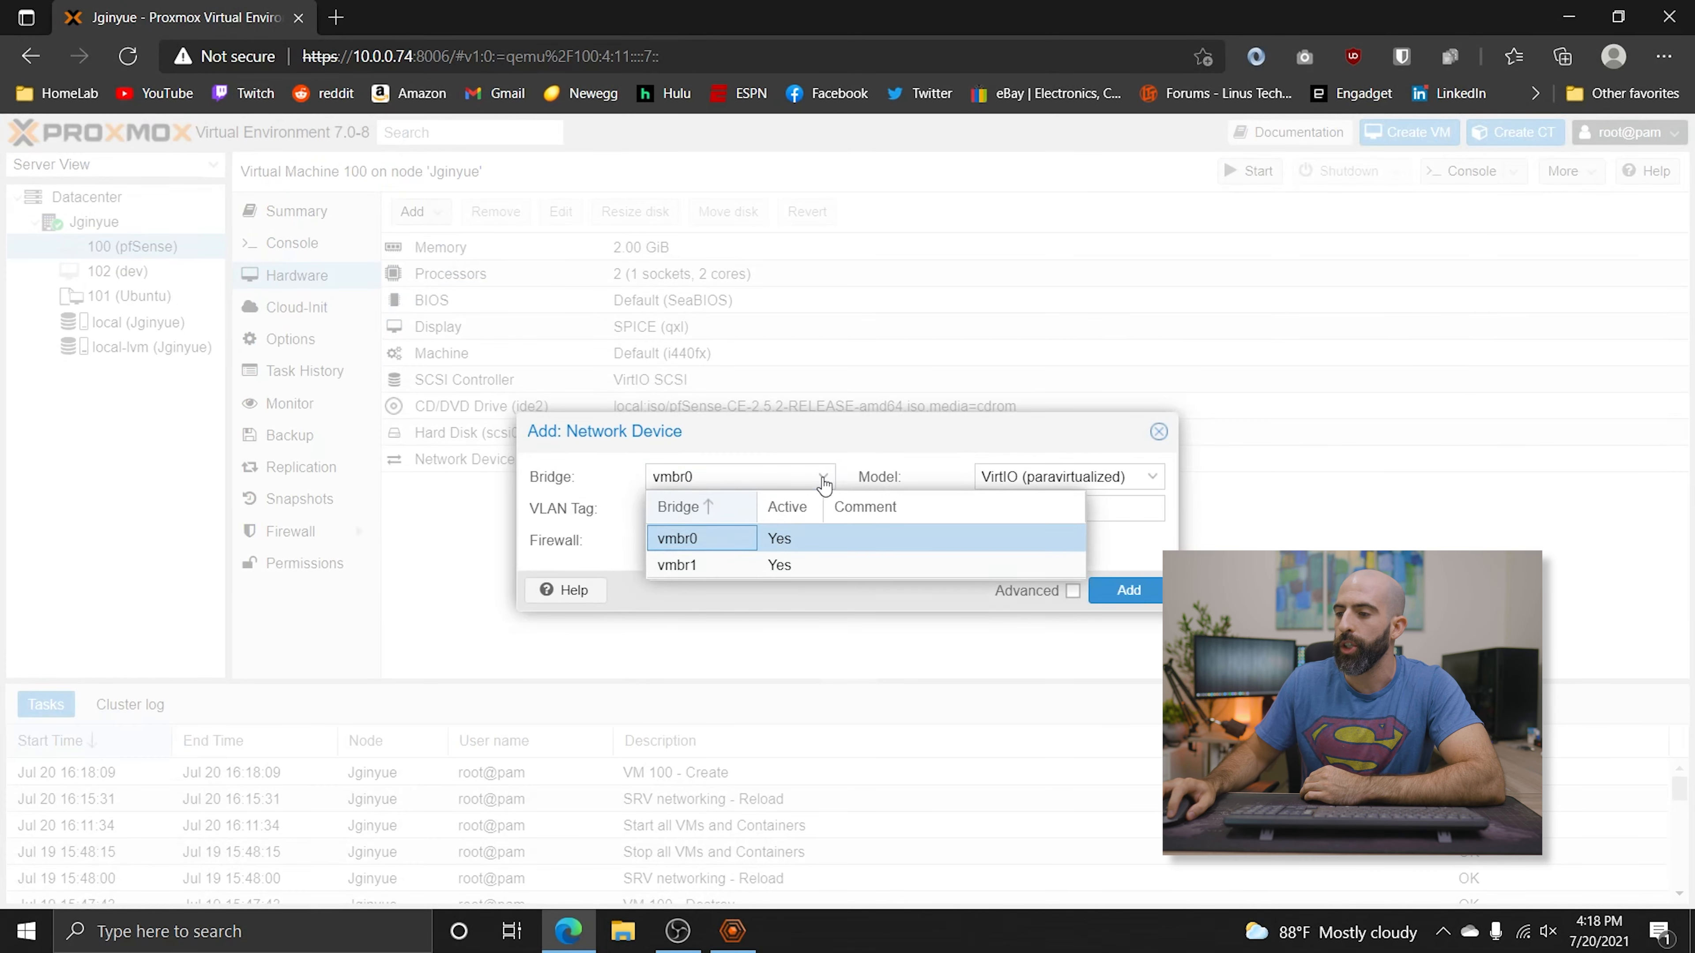
left_click(691, 567)
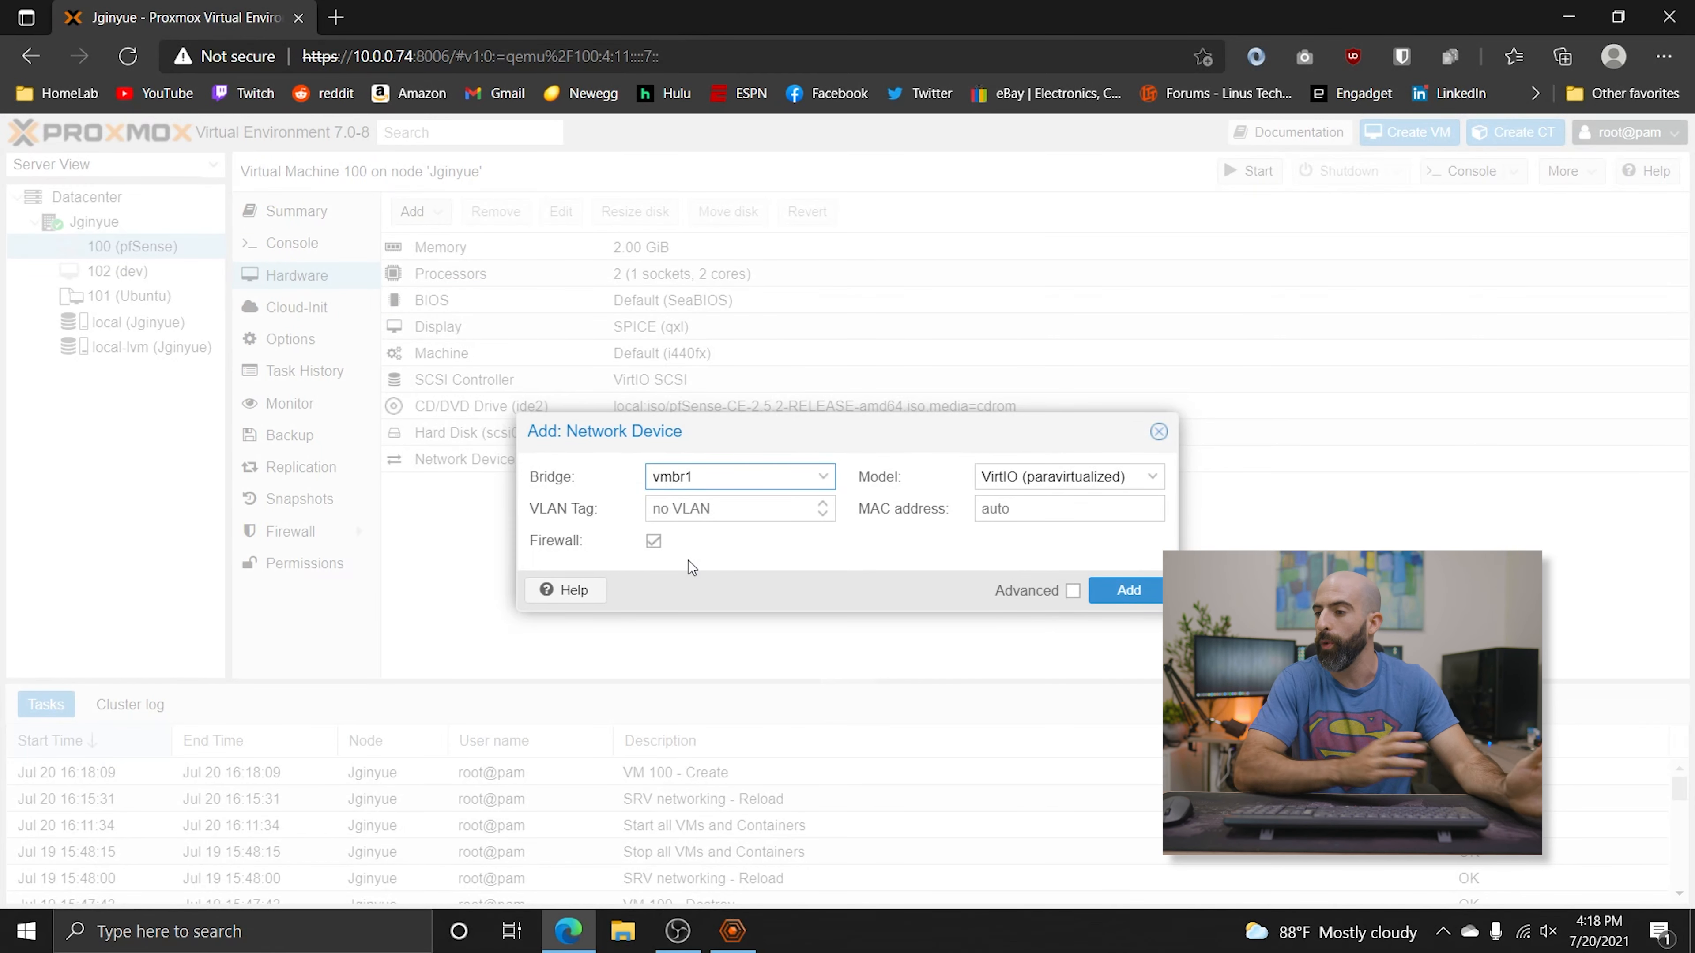
left_click(1133, 591)
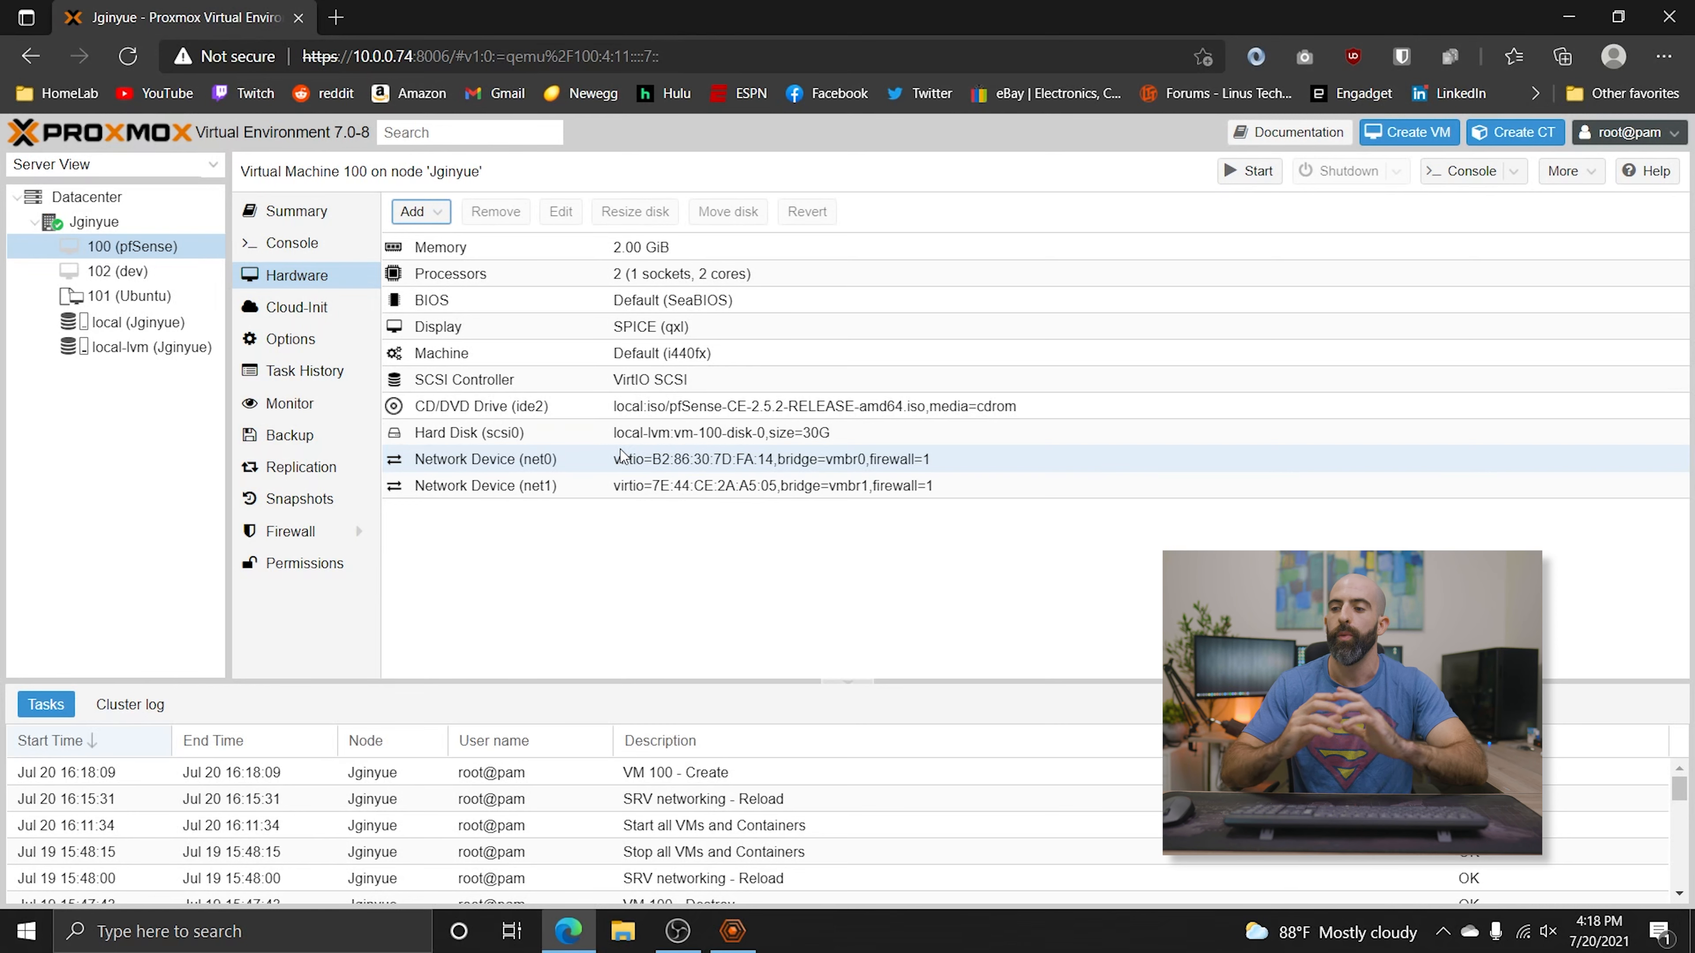
left_click(572, 497)
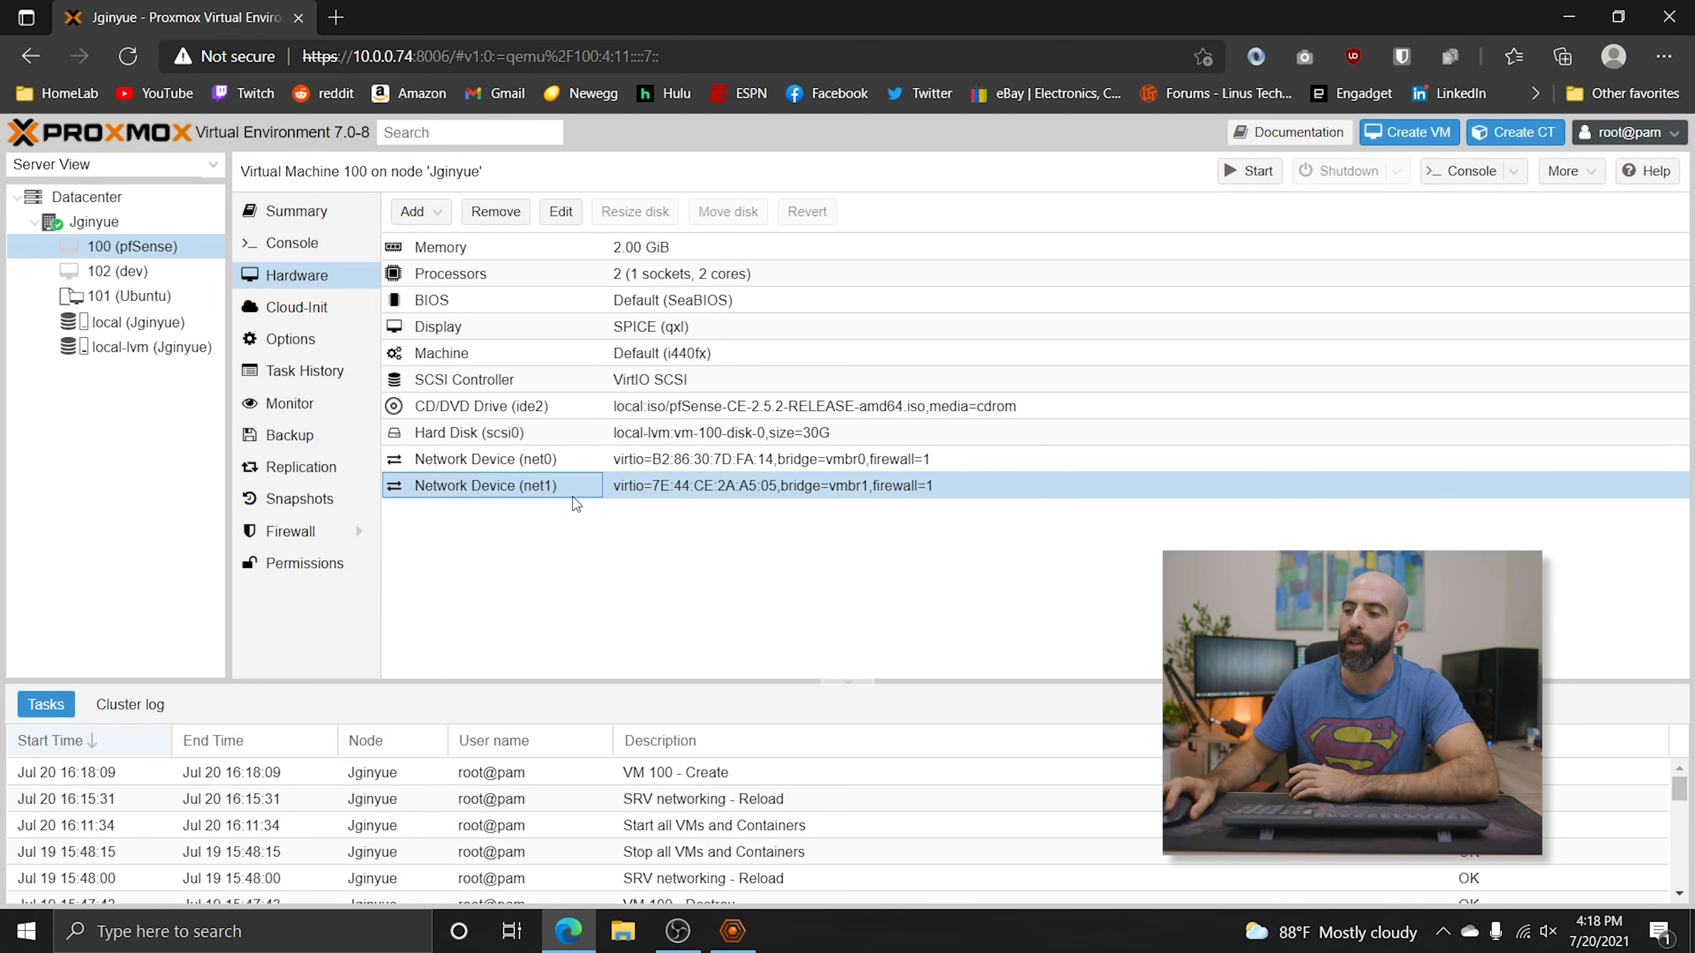
left_click(132, 252)
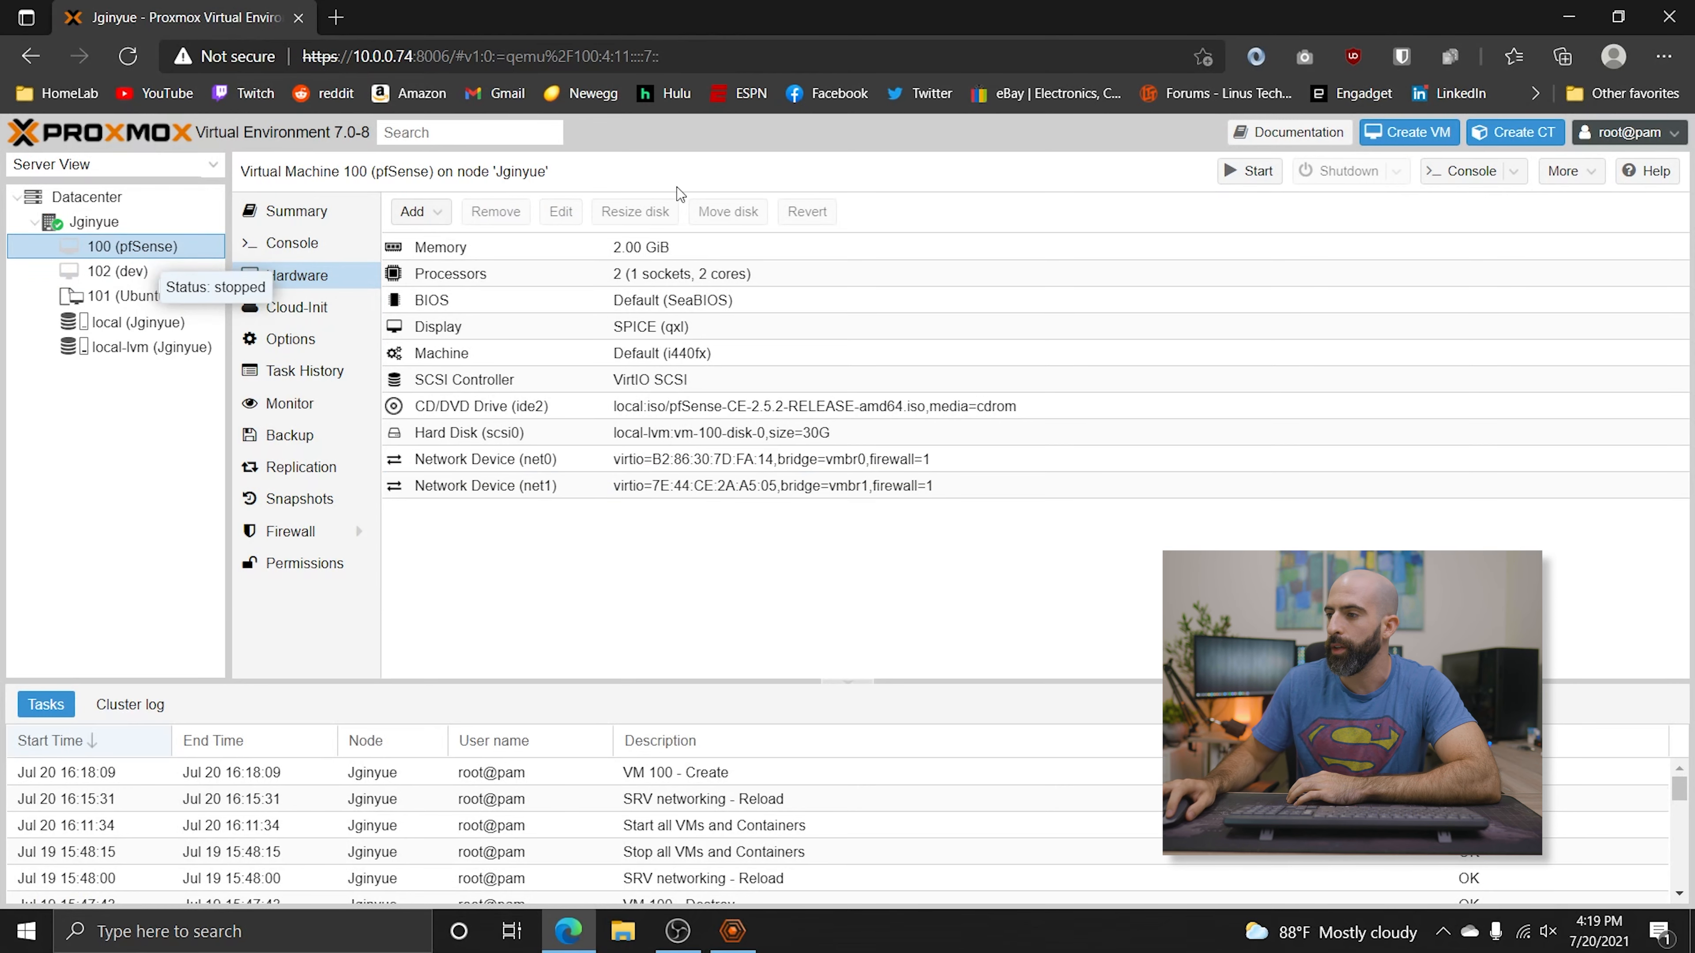
Step: Start the pfSense VM, begin Install with the default US keymap and Auto (ZFS) partitioning
left_click(1250, 173)
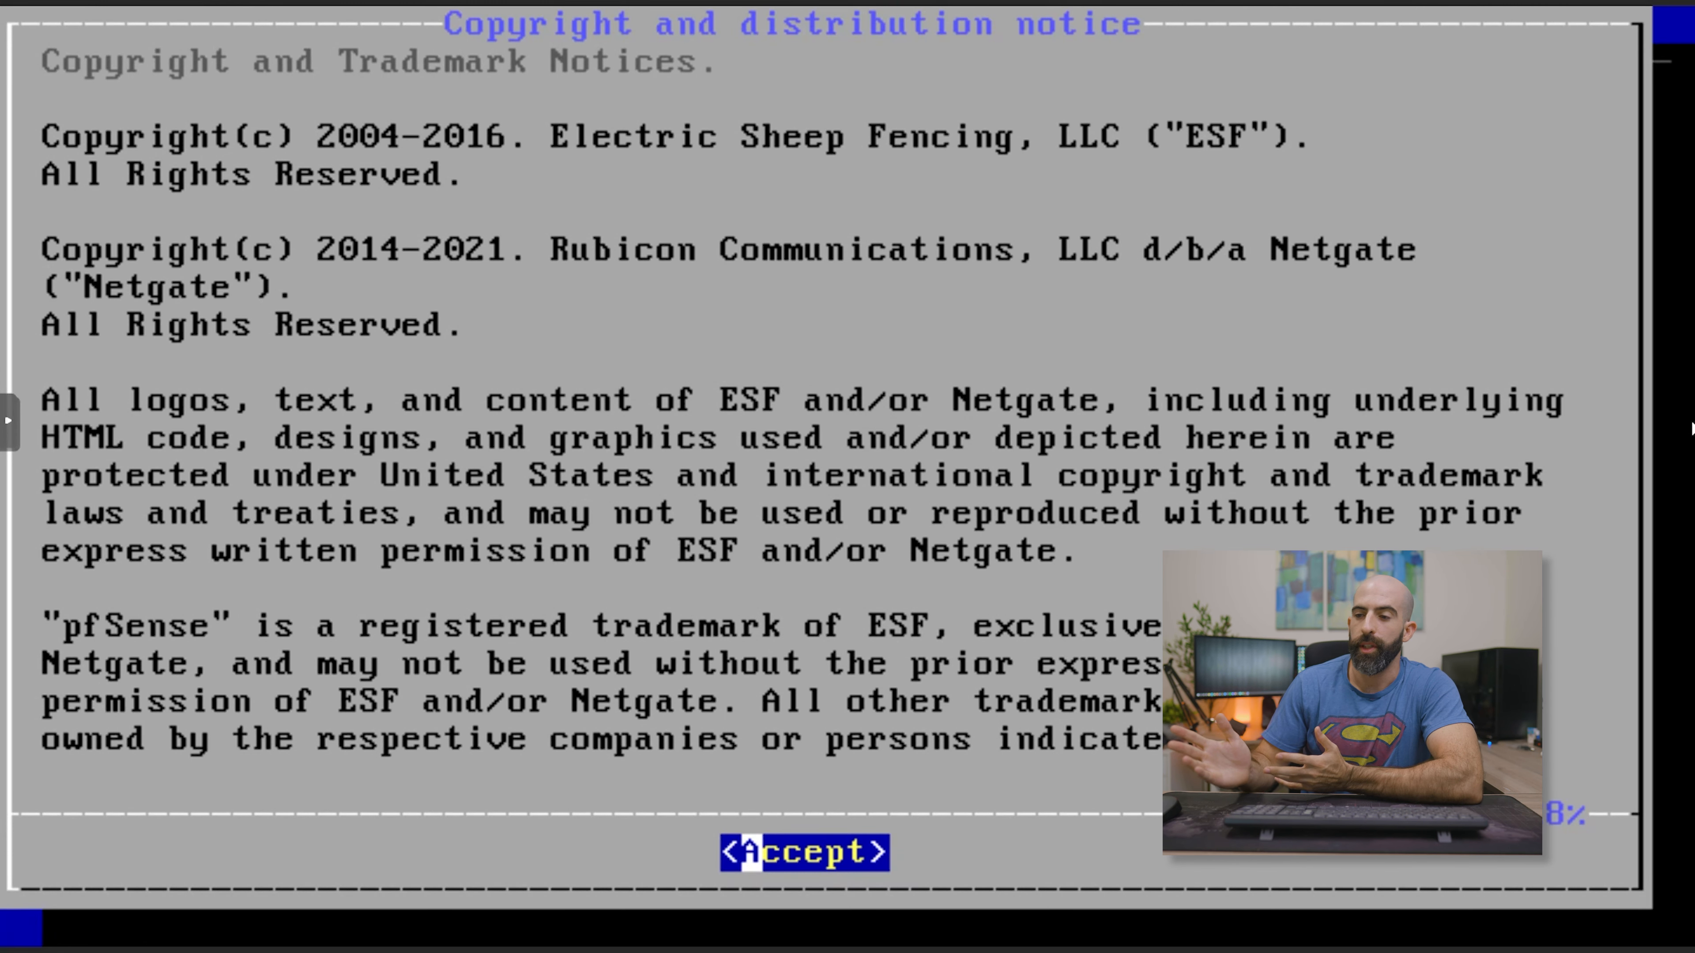
key("Return")
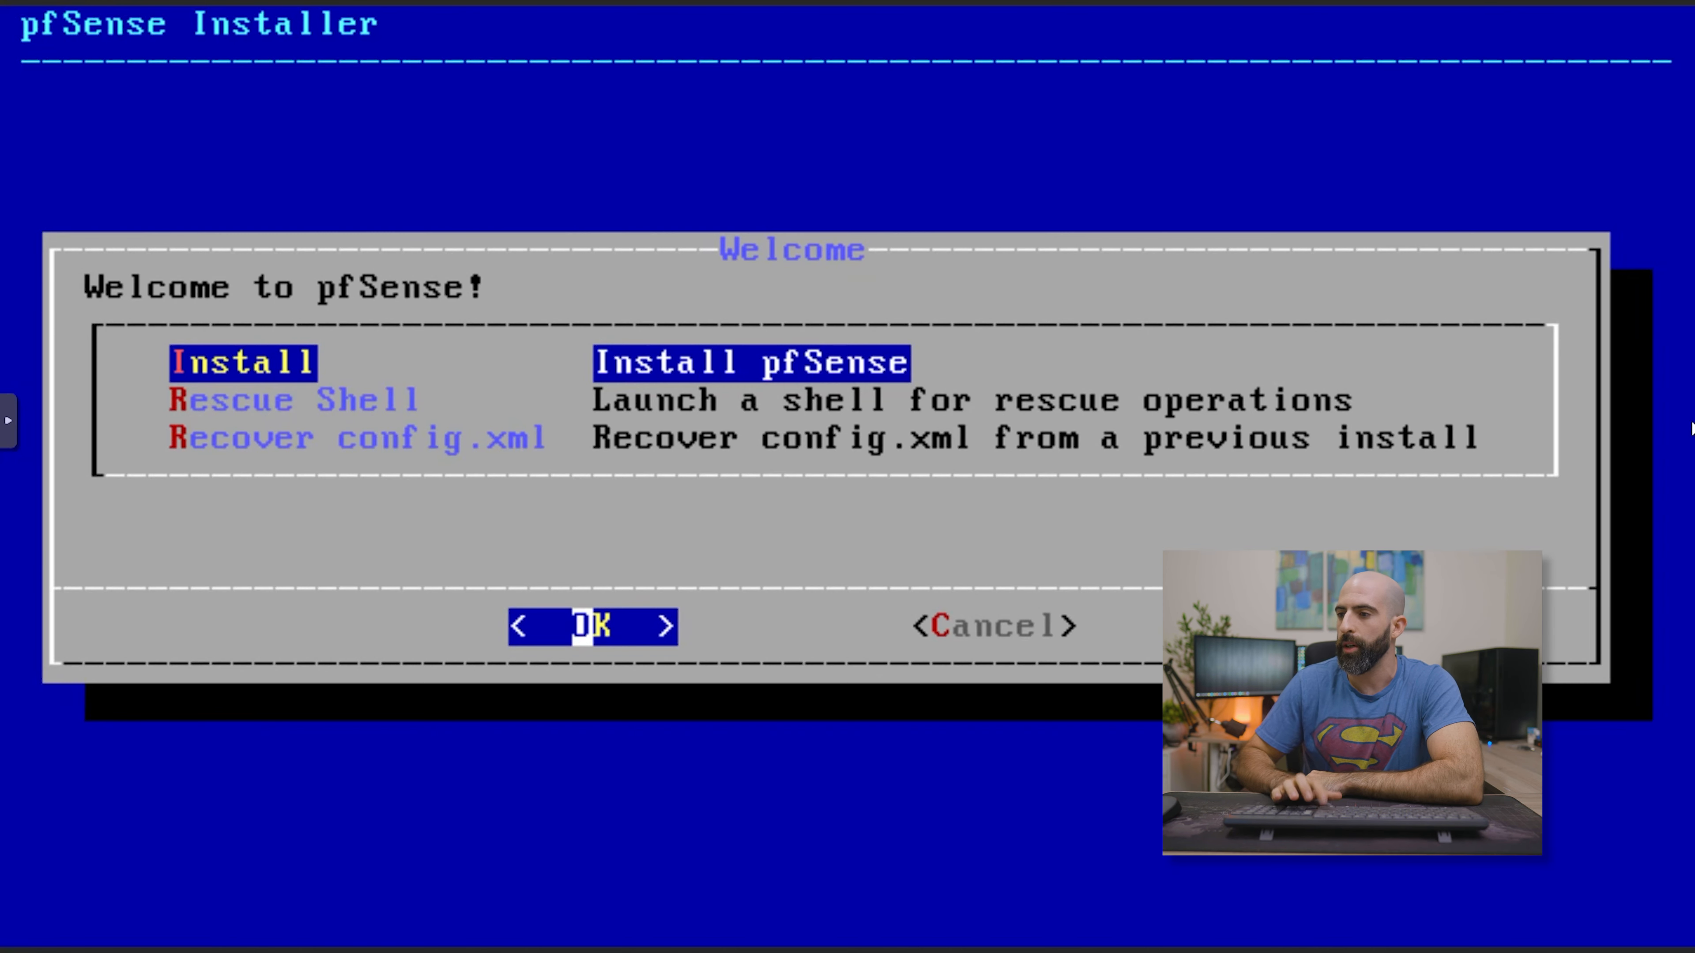
key("Return")
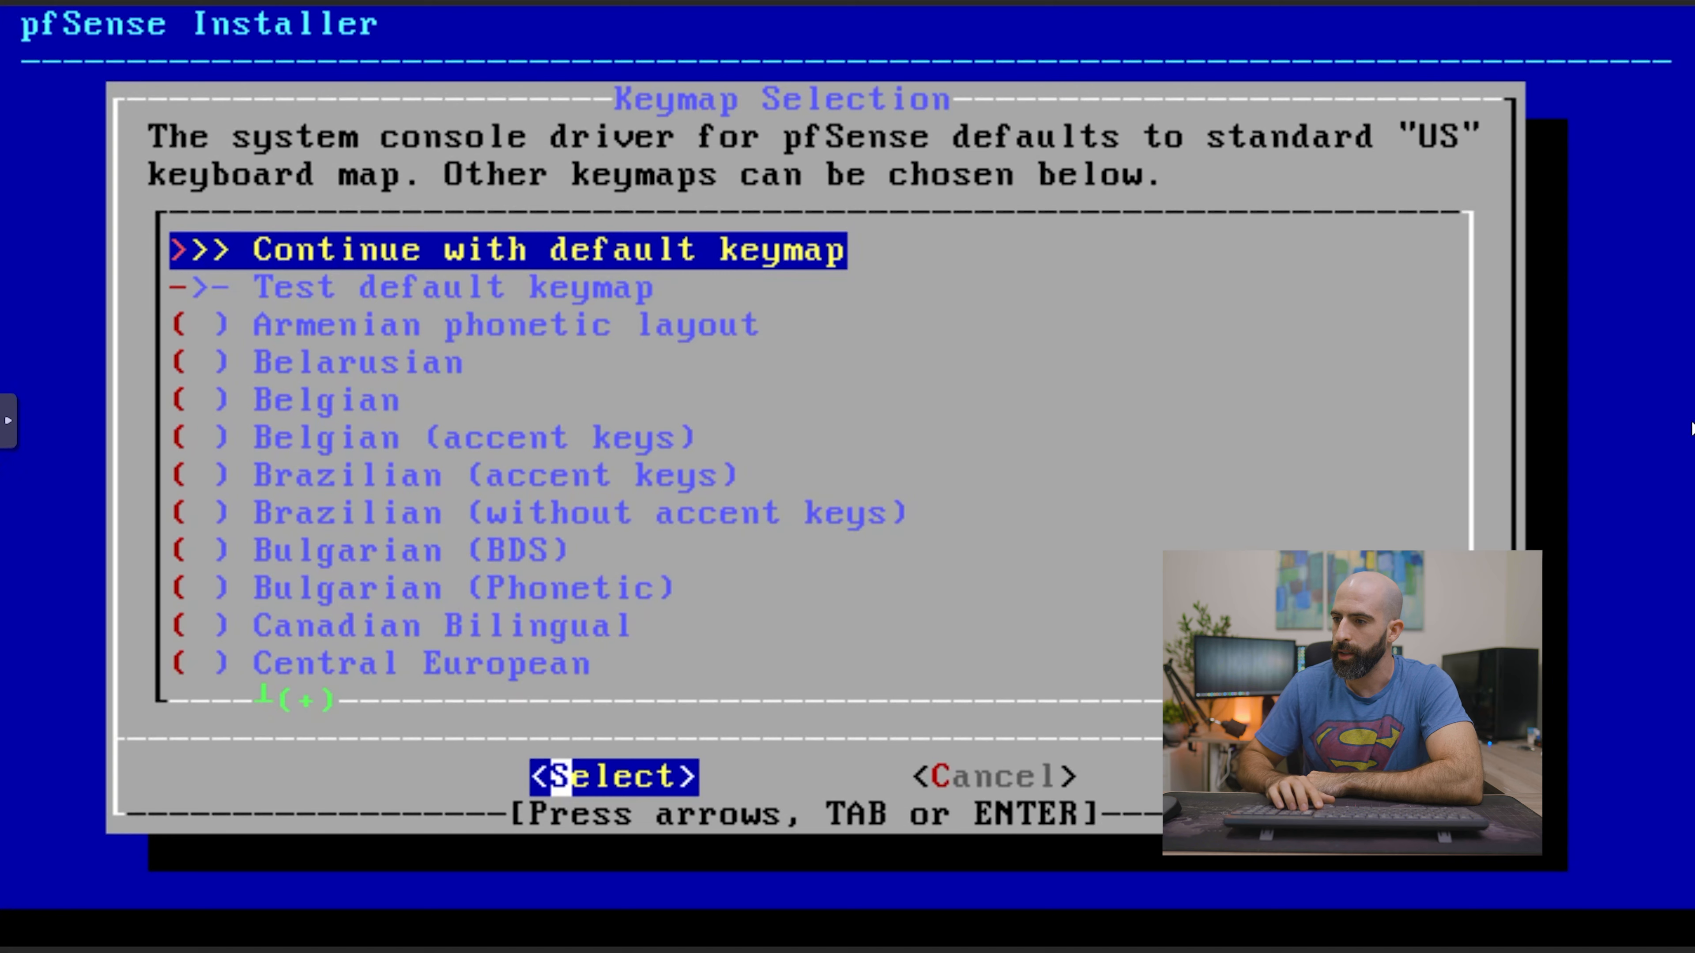
key("Return")
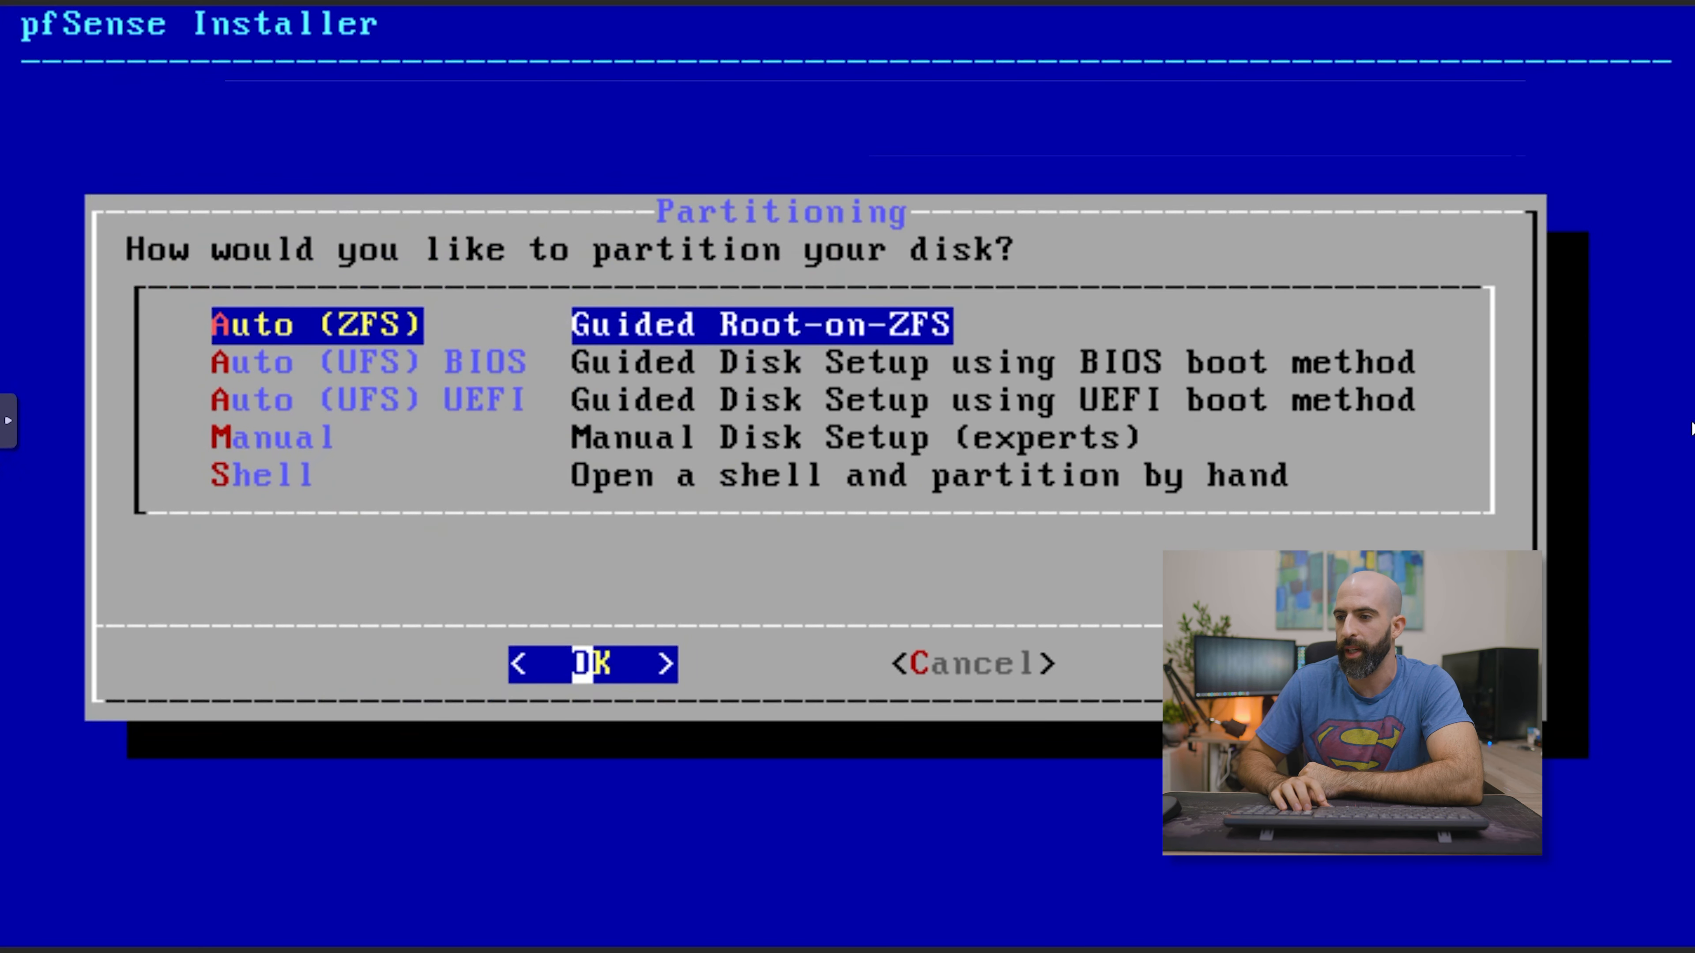
key("Return")
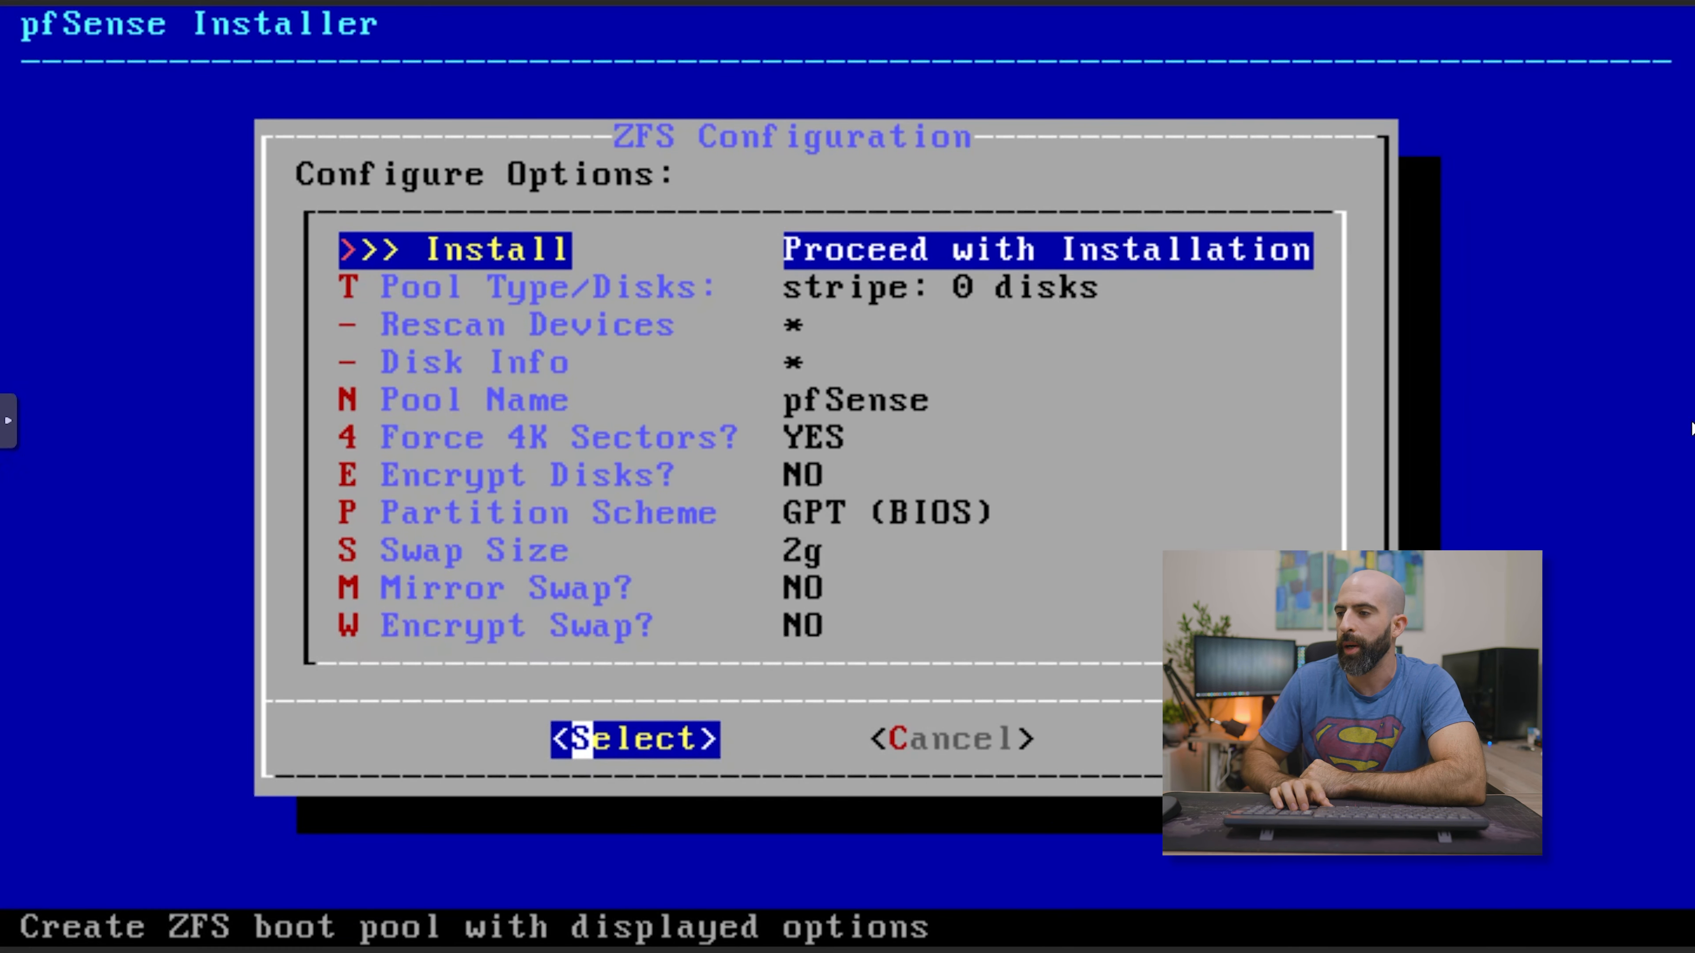
Step: Choose a stripe pool on disk da0 and confirm erasing da0 to install
key("Down")
key("Return")
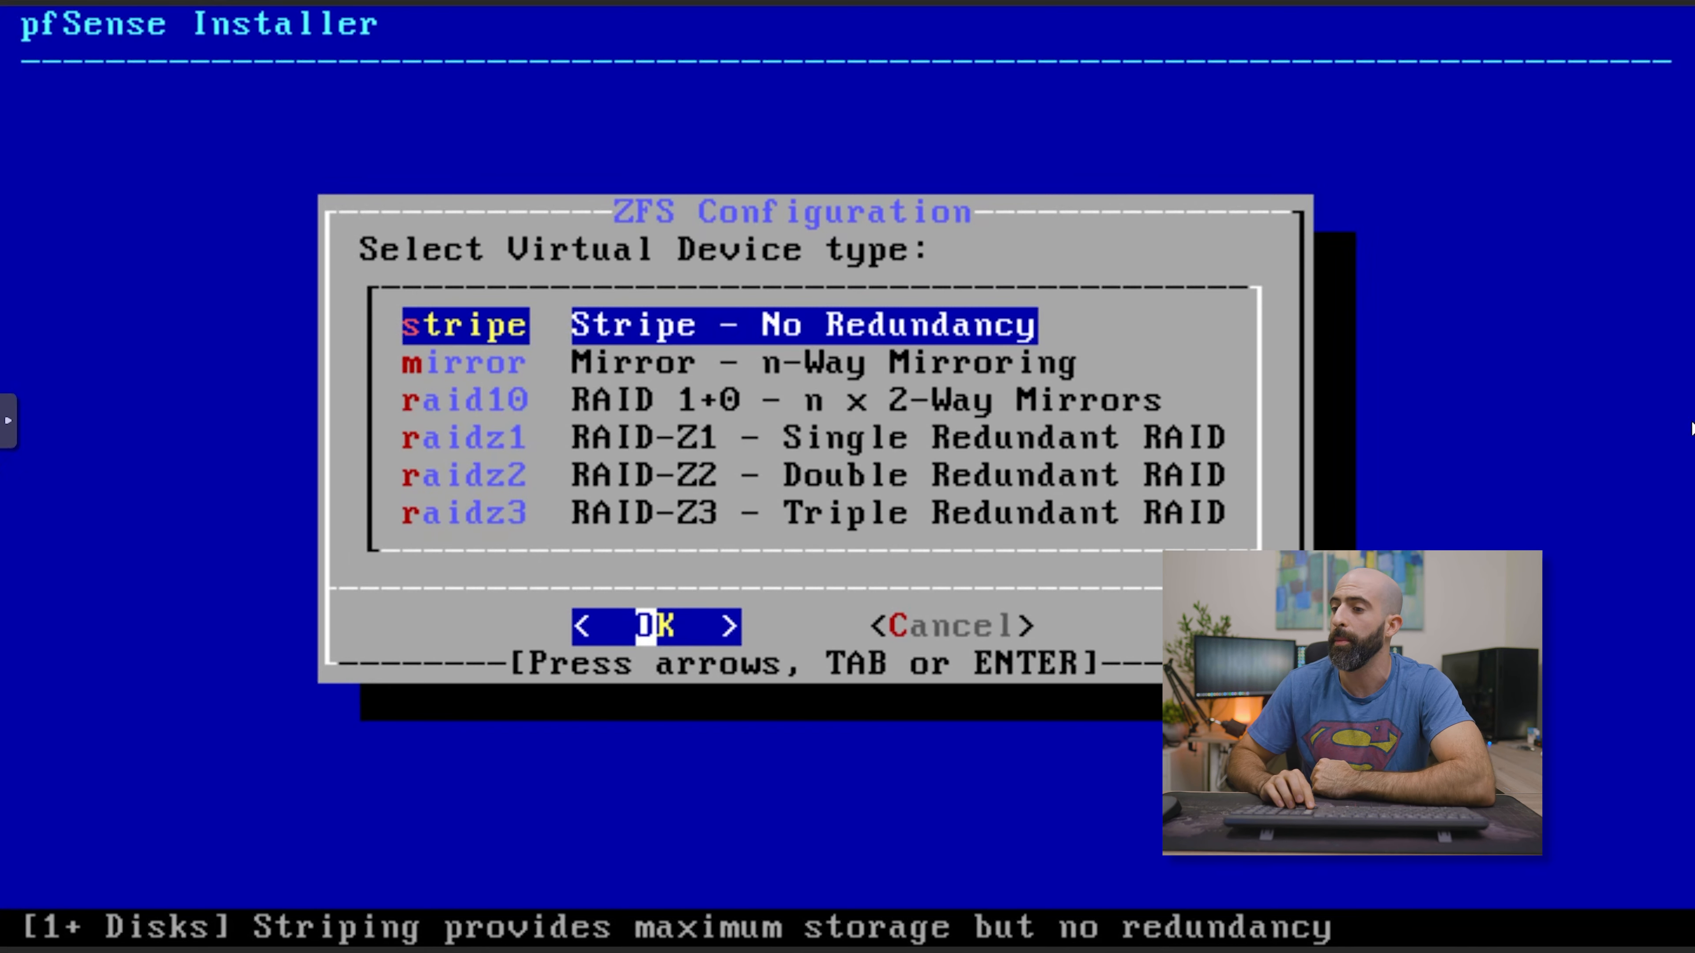
key("Down")
key("Down")
key("Up")
key("Up")
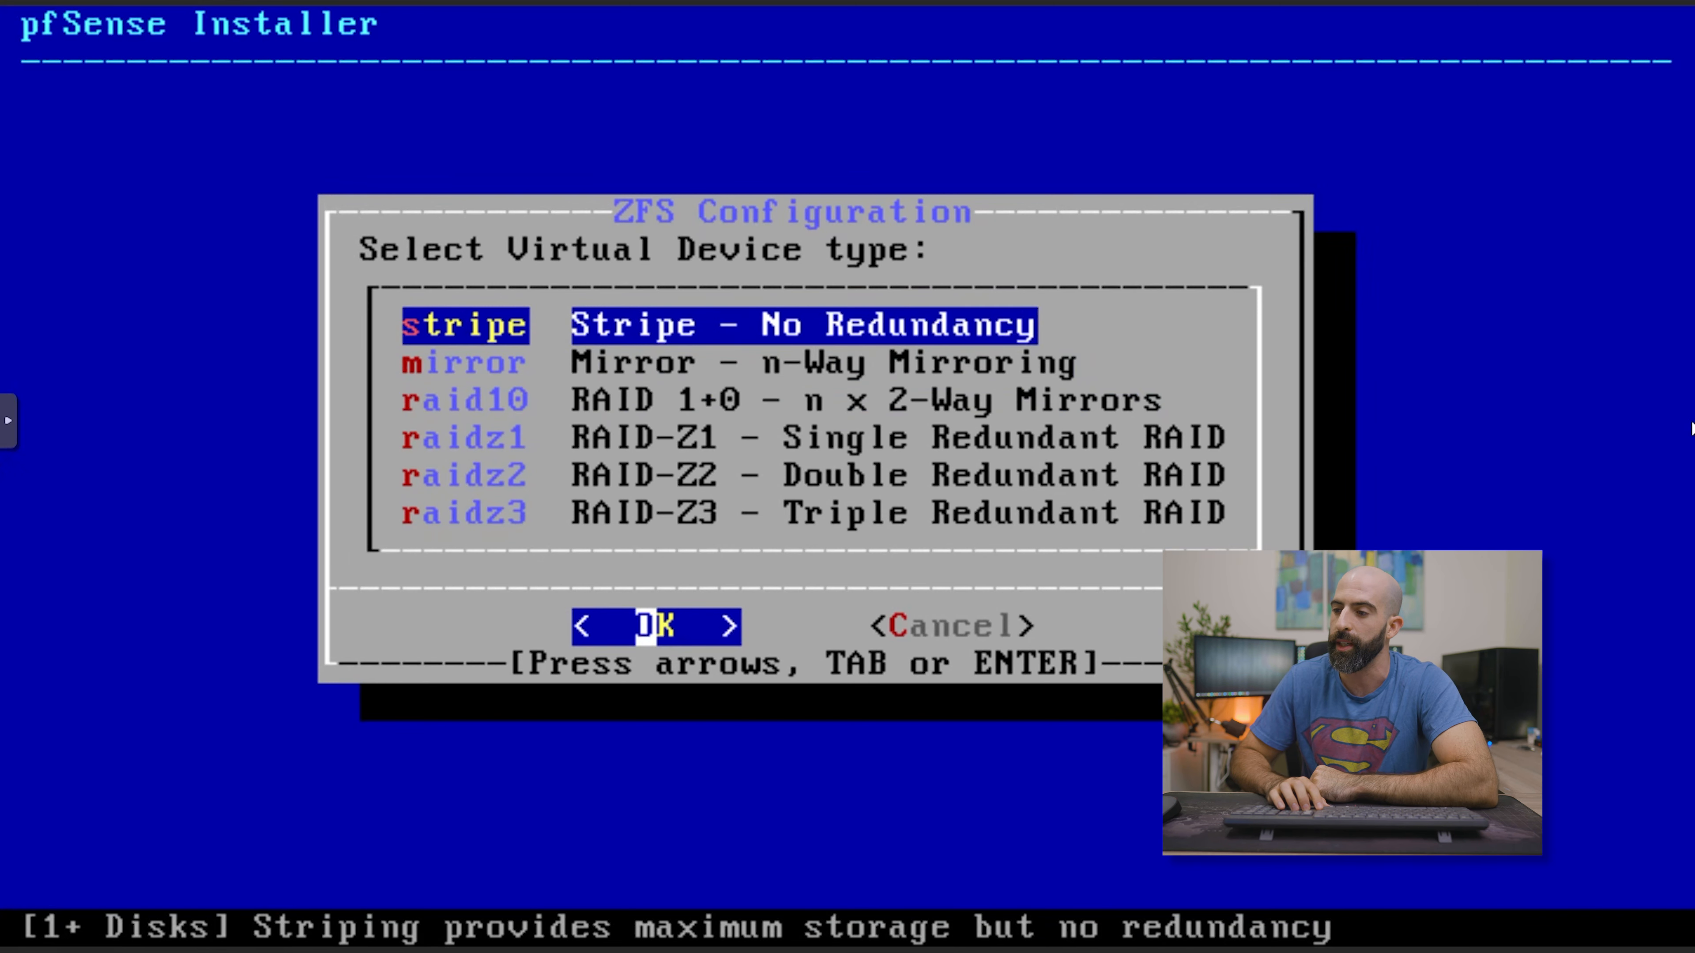
key("Return")
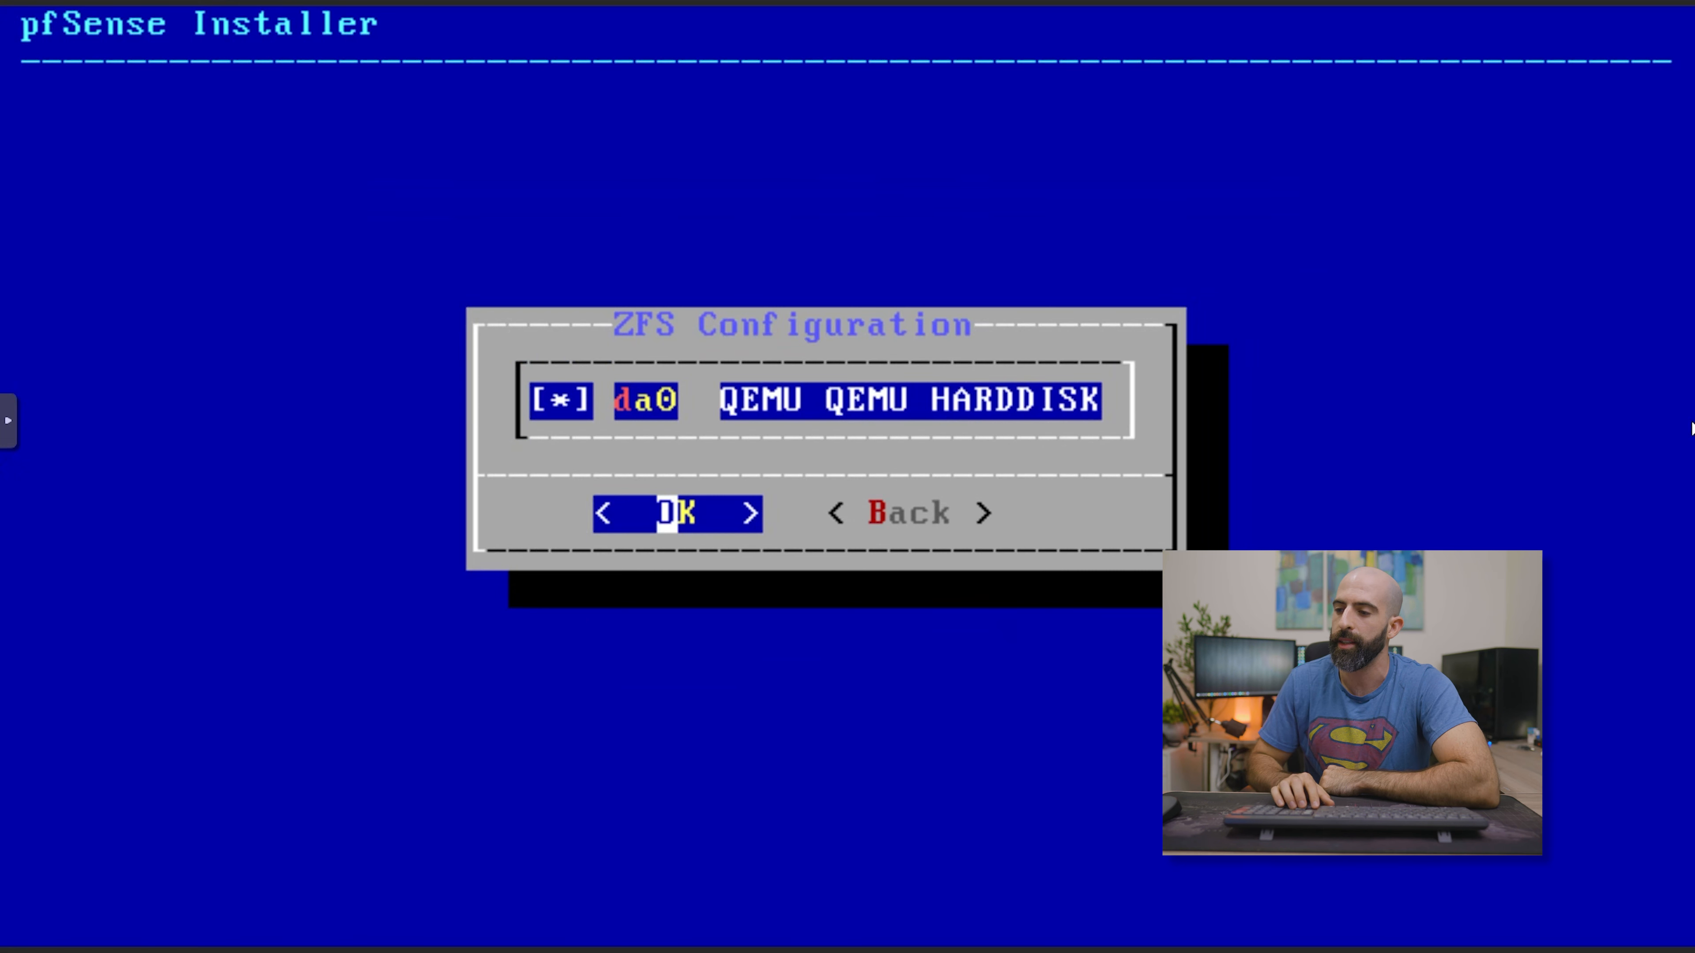
key("Return")
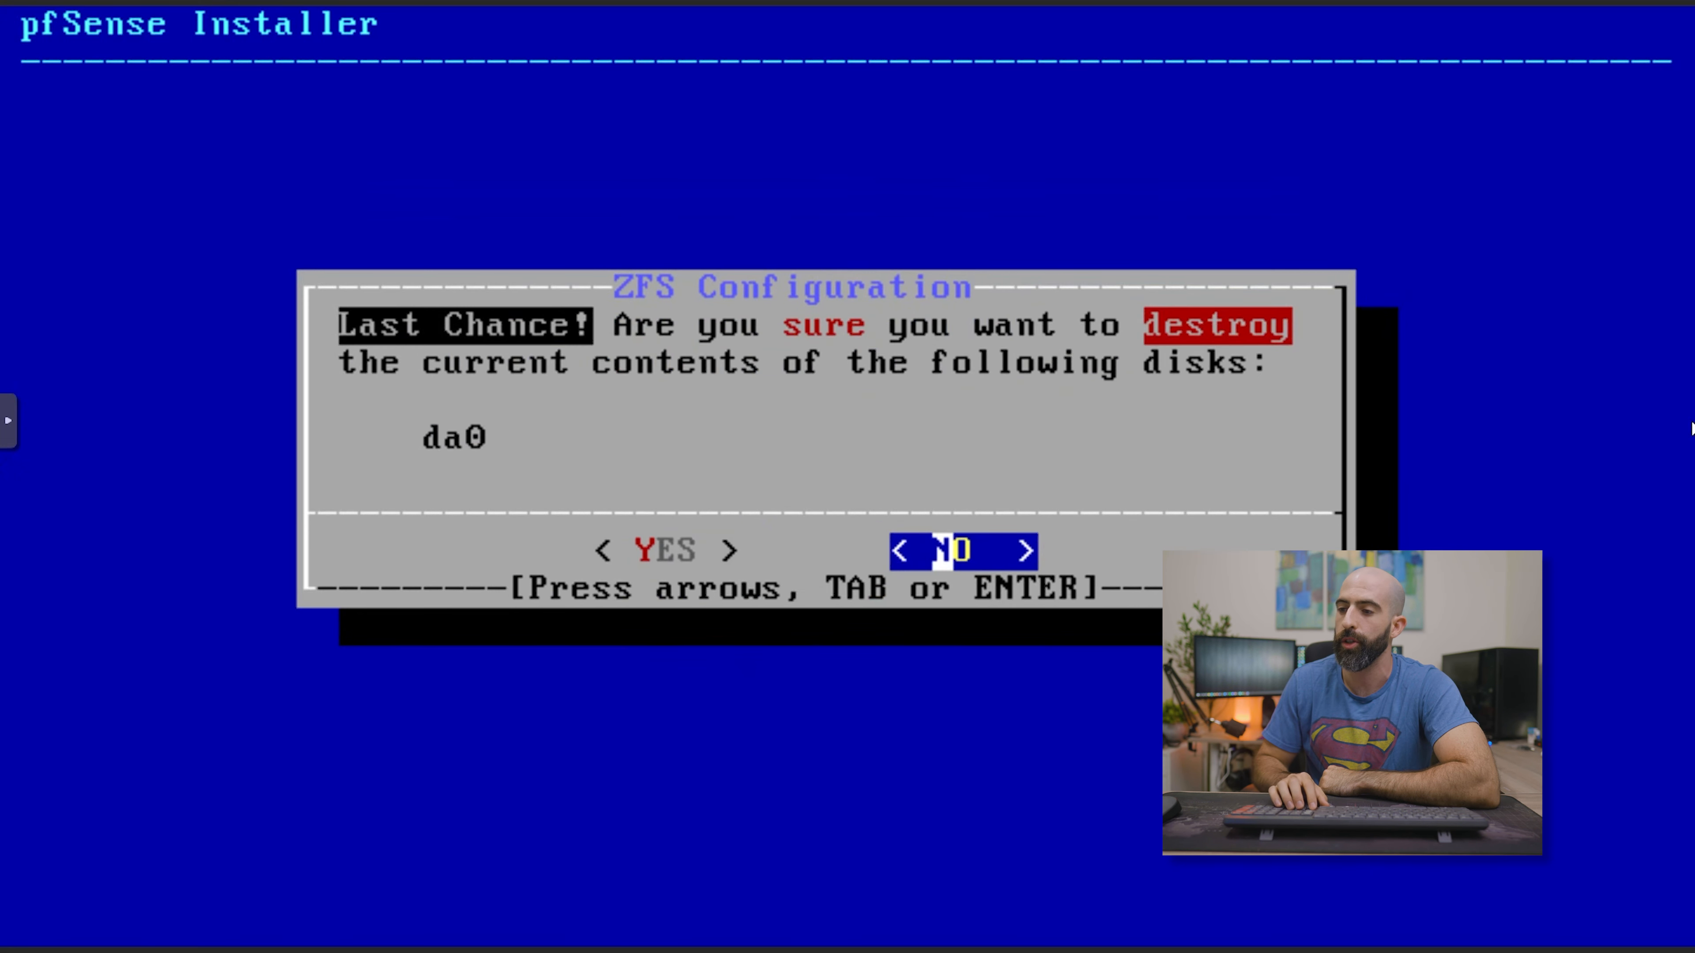
key("Left")
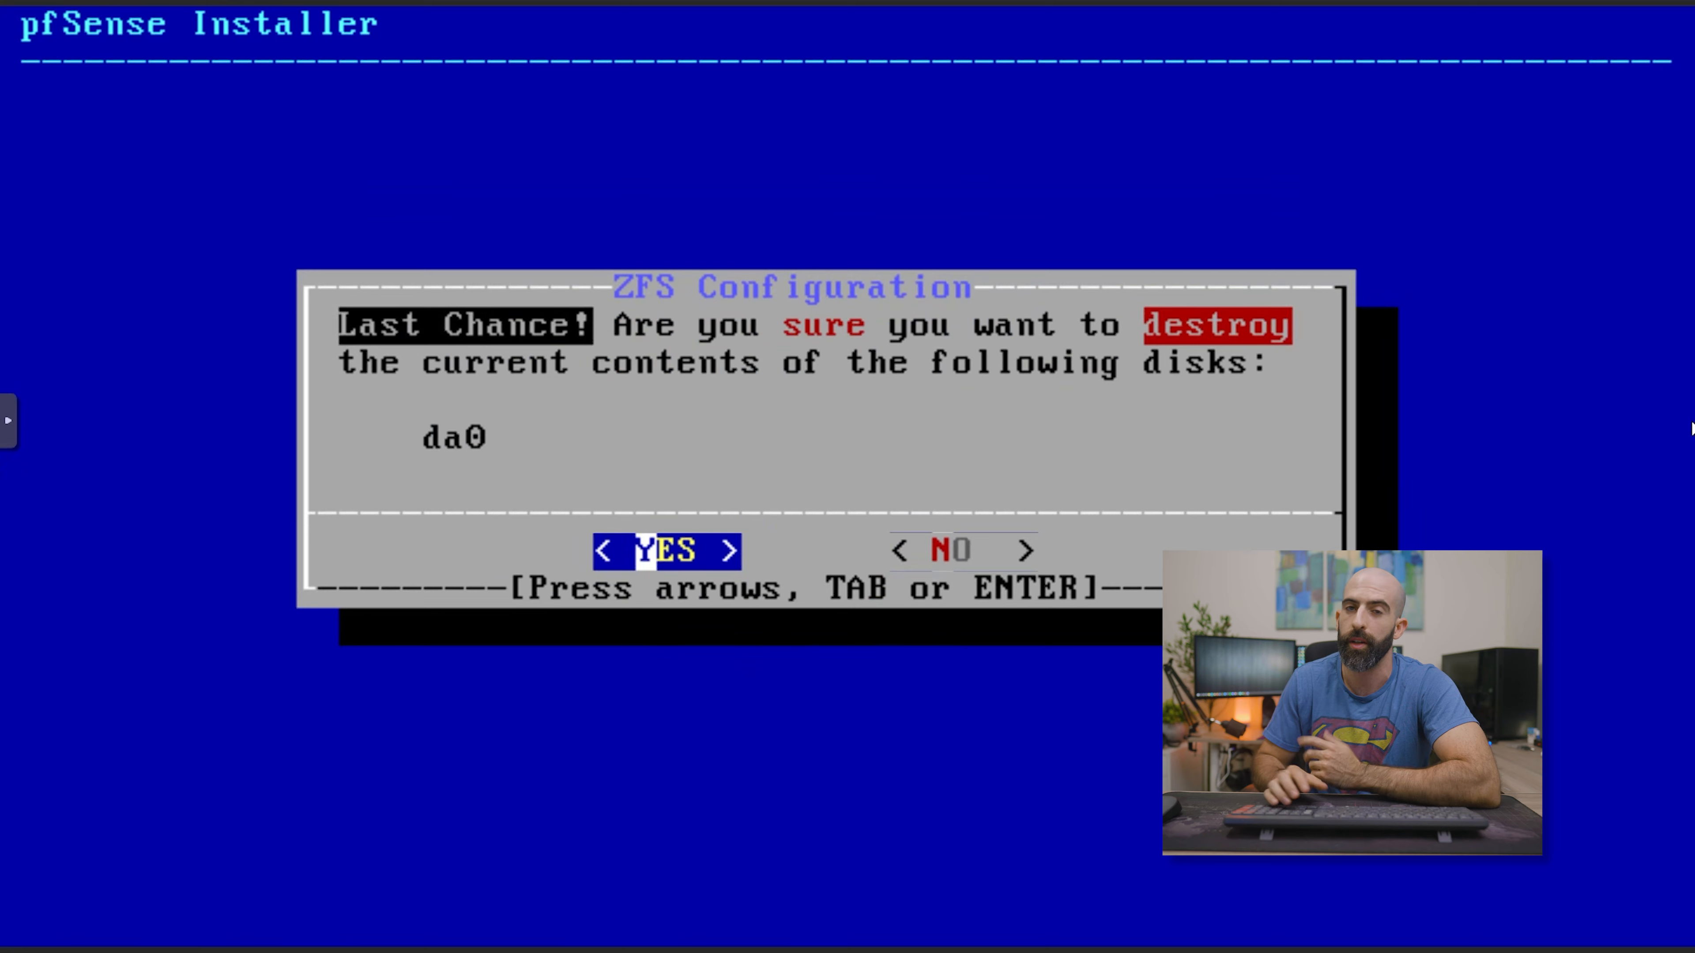
key("Return")
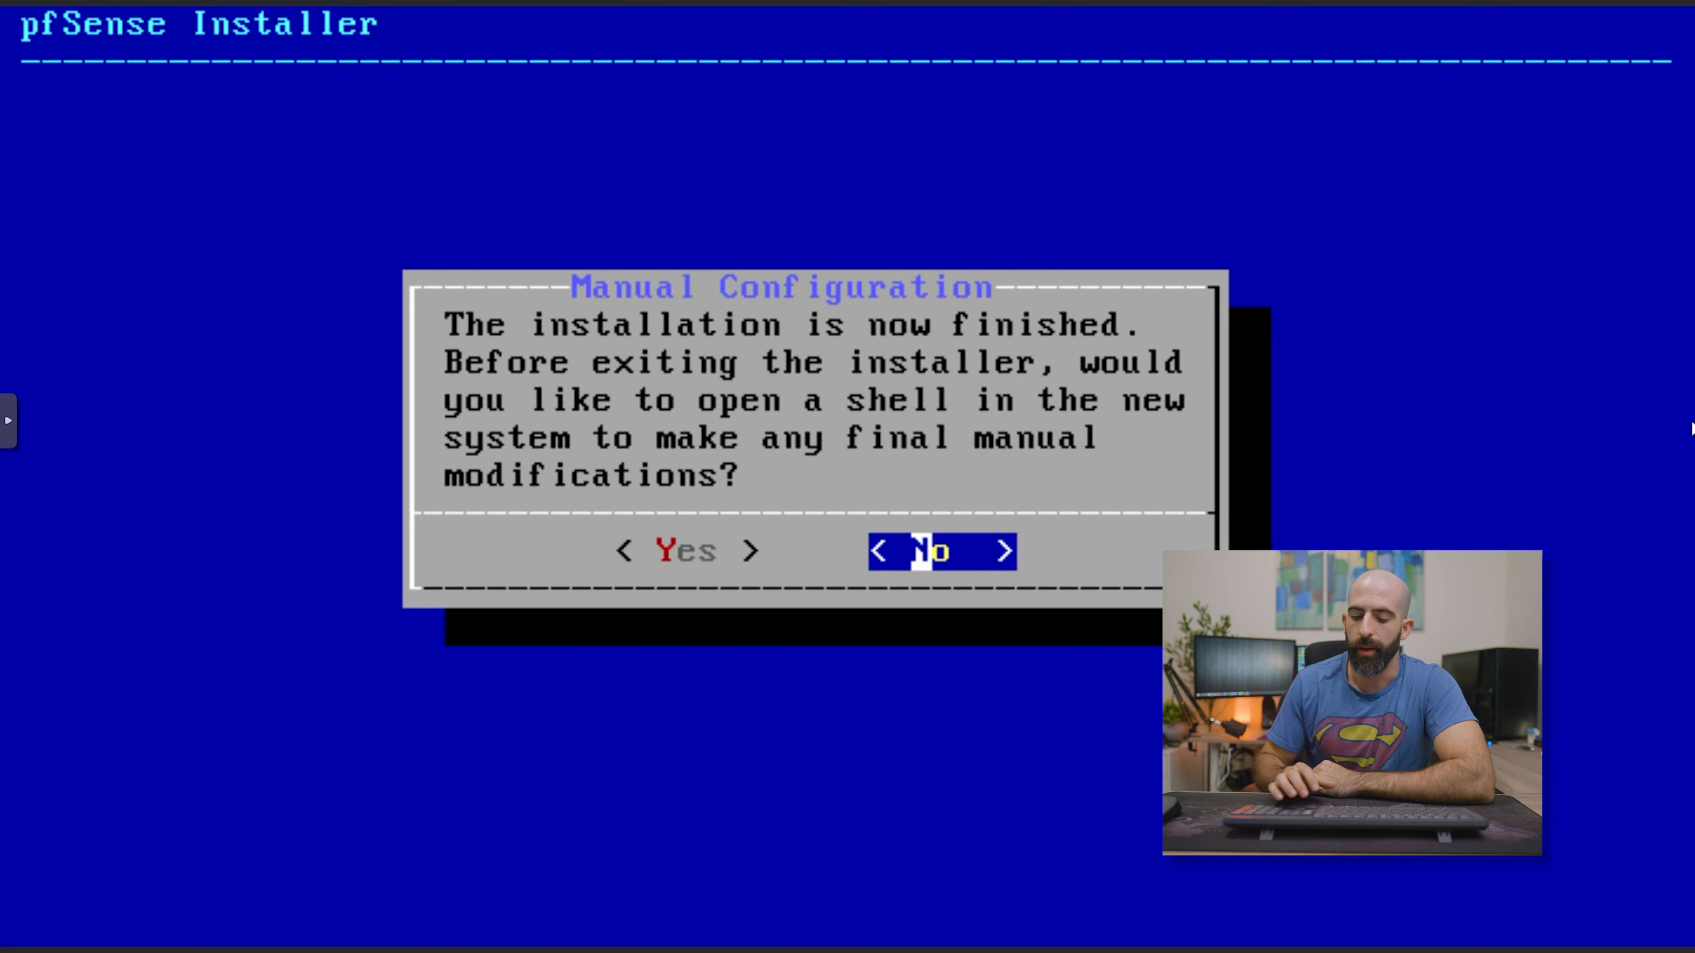
Step: Decline manual configuration and reboot pfSense into the installed system
key("Return")
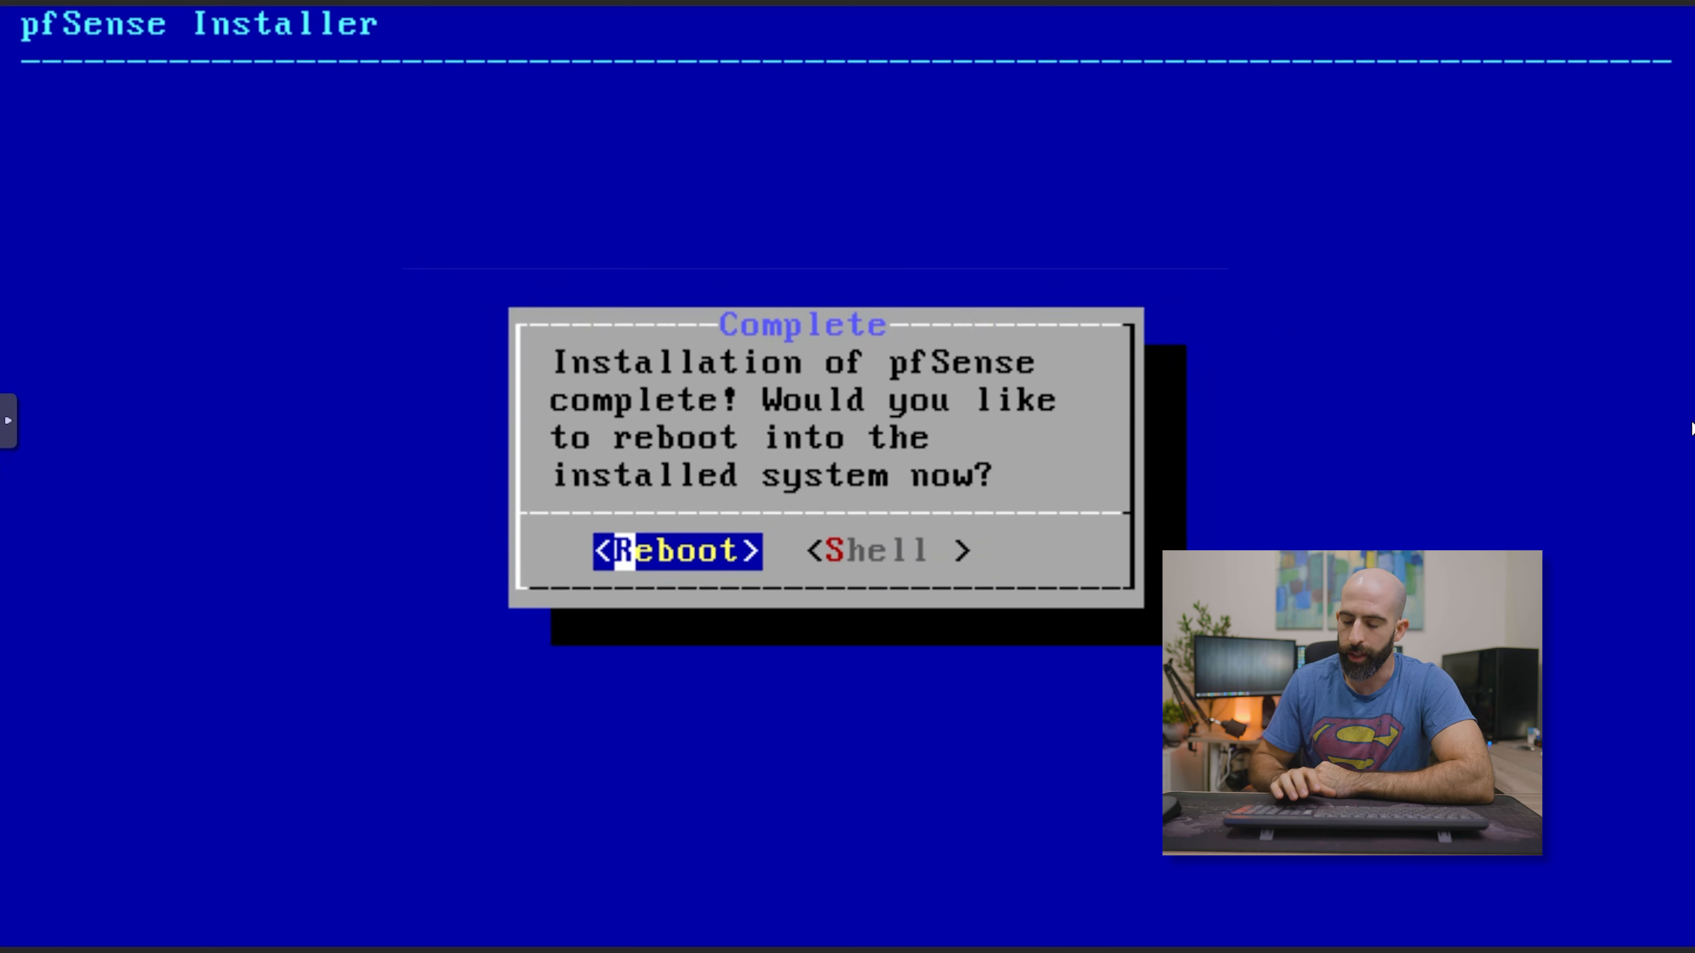
key("Return")
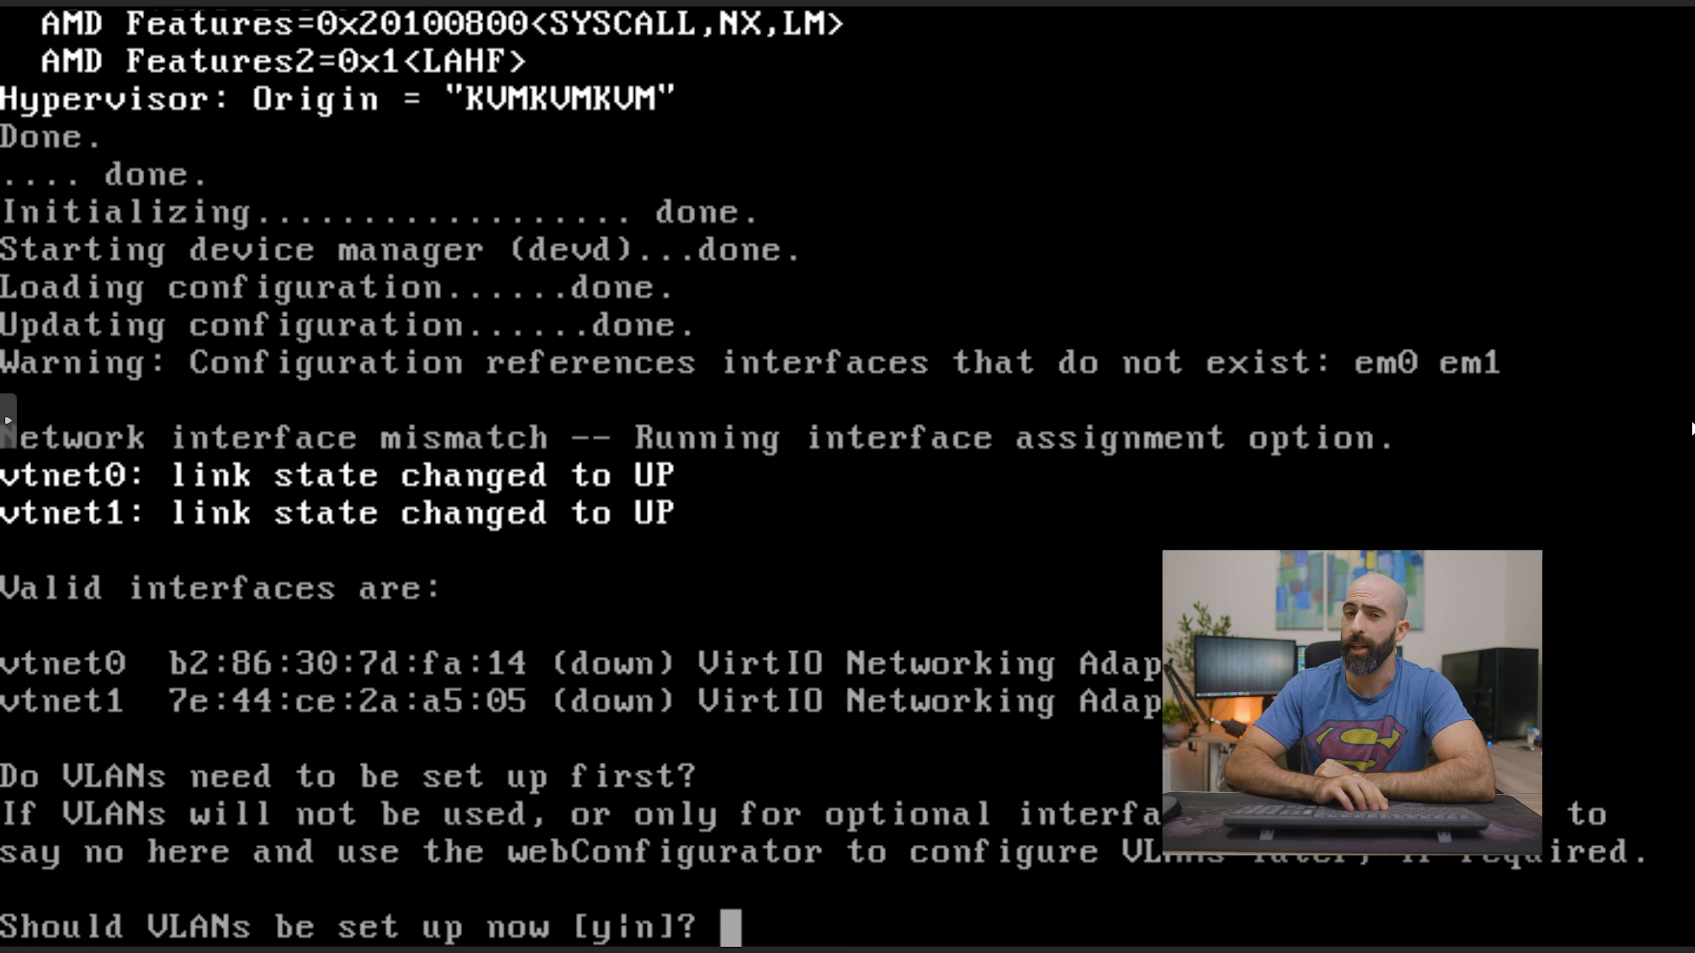
Step: Answer n to VLANs, assign WAN vtnet0 and LAN vtnet1, and confirm with y
type("n")
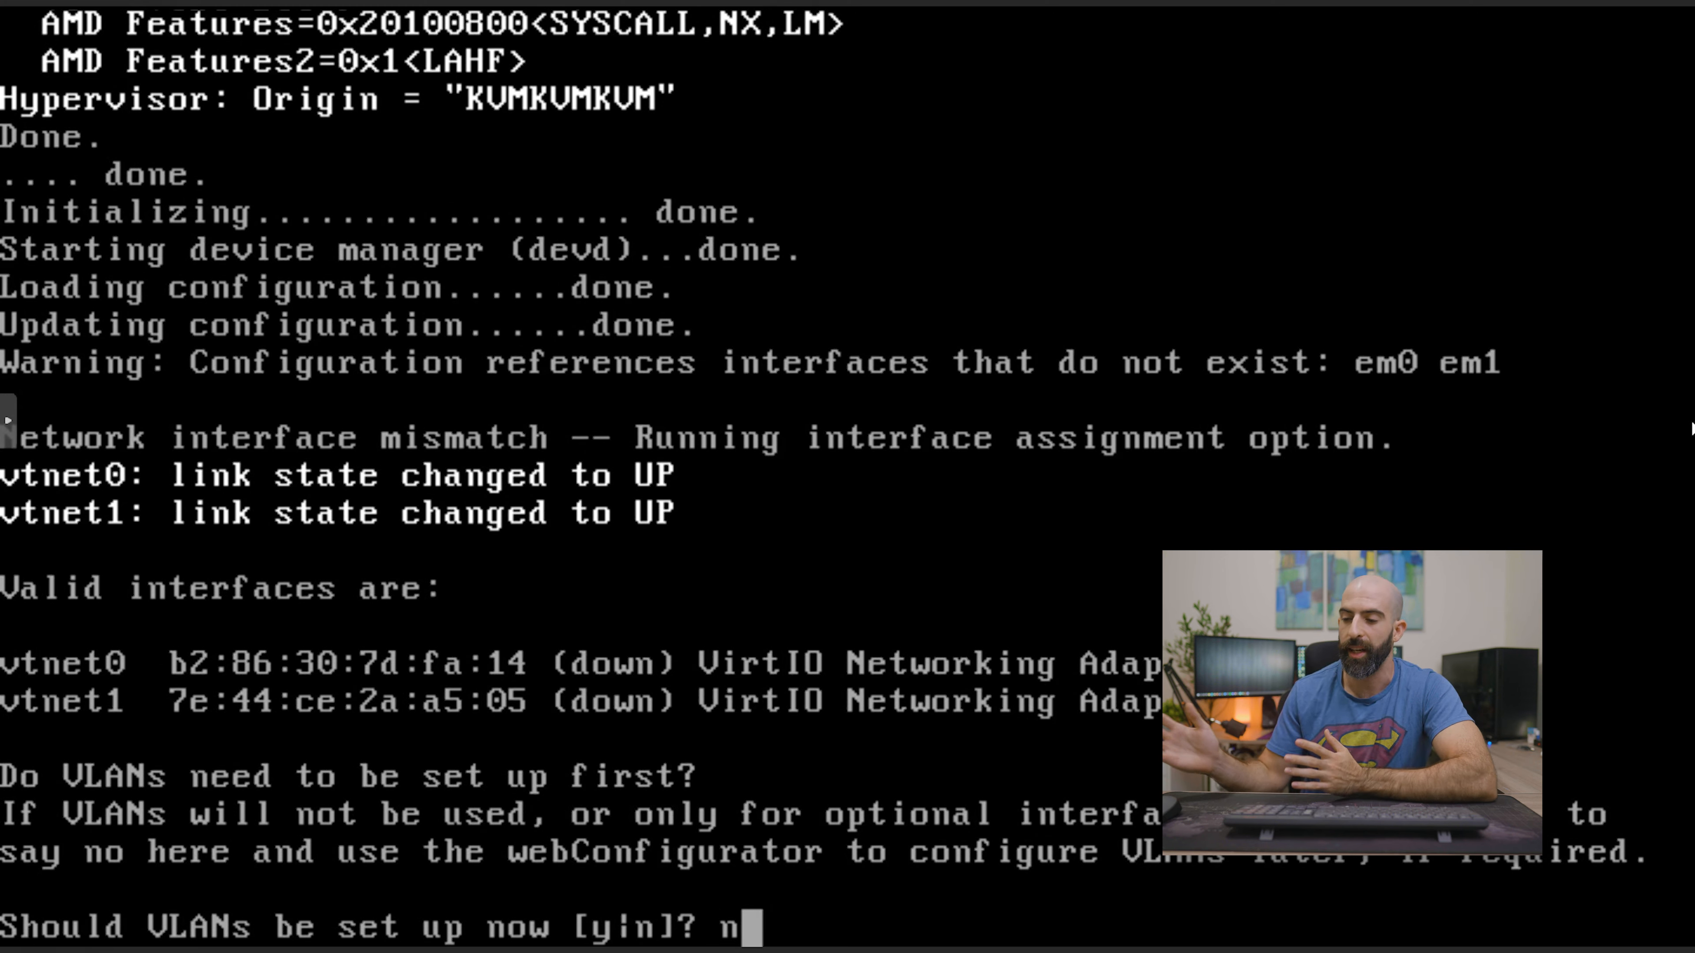
key("Return")
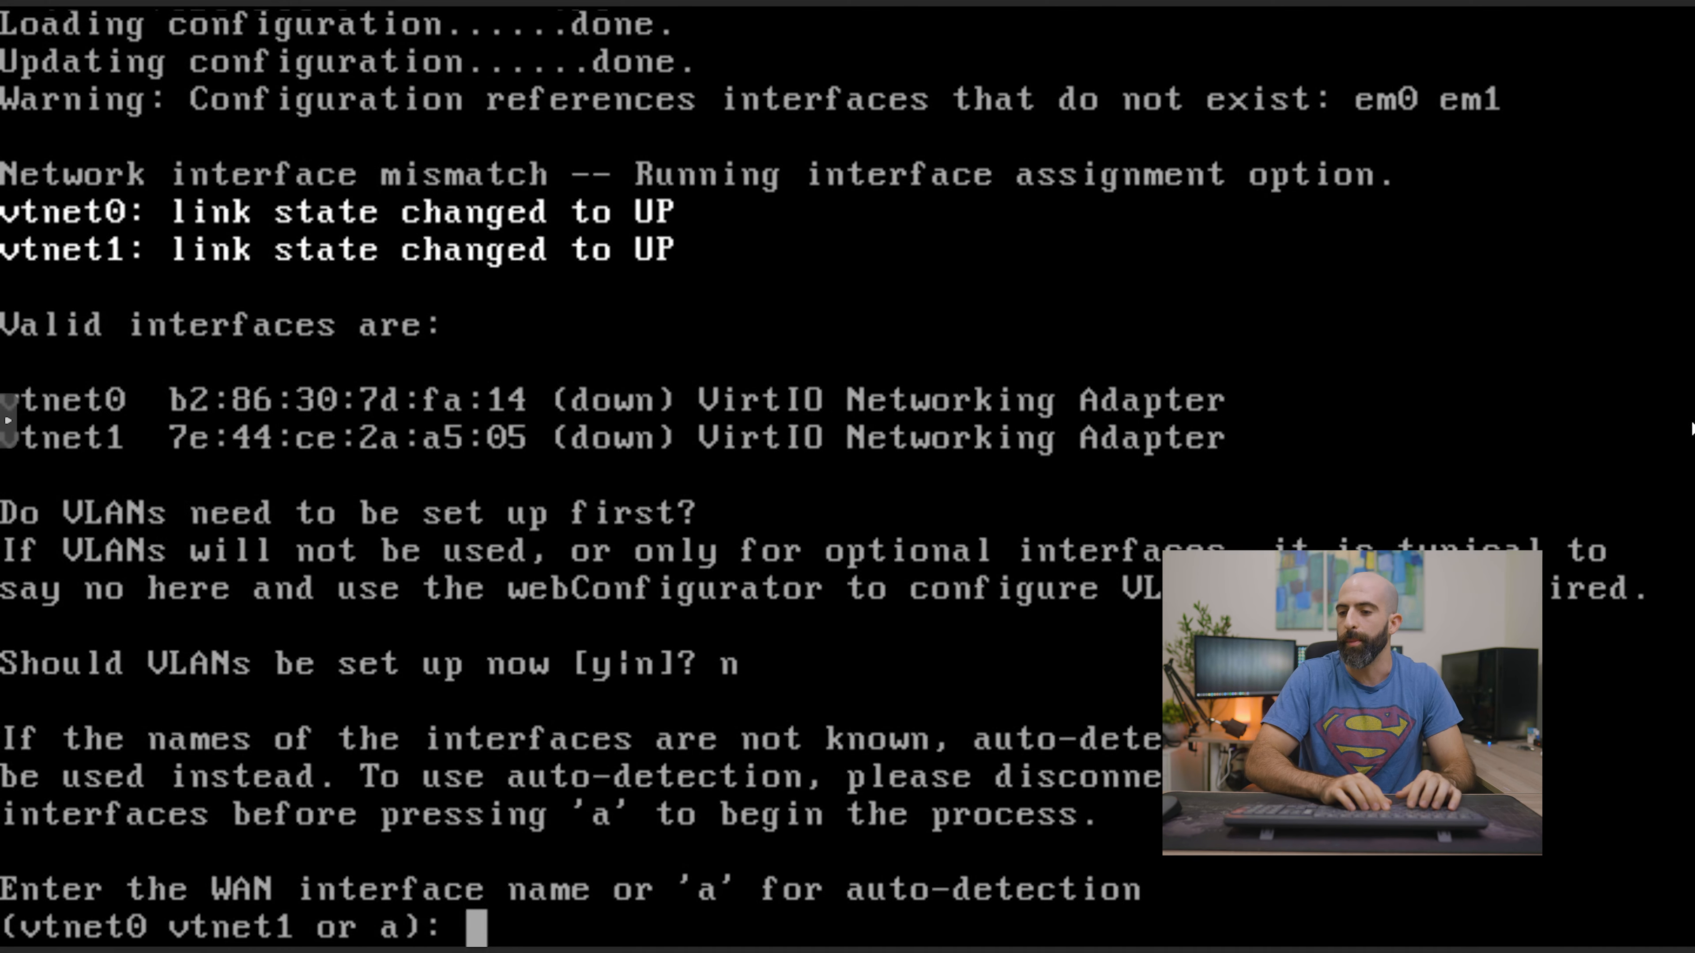
type("vtnet0")
key("Return")
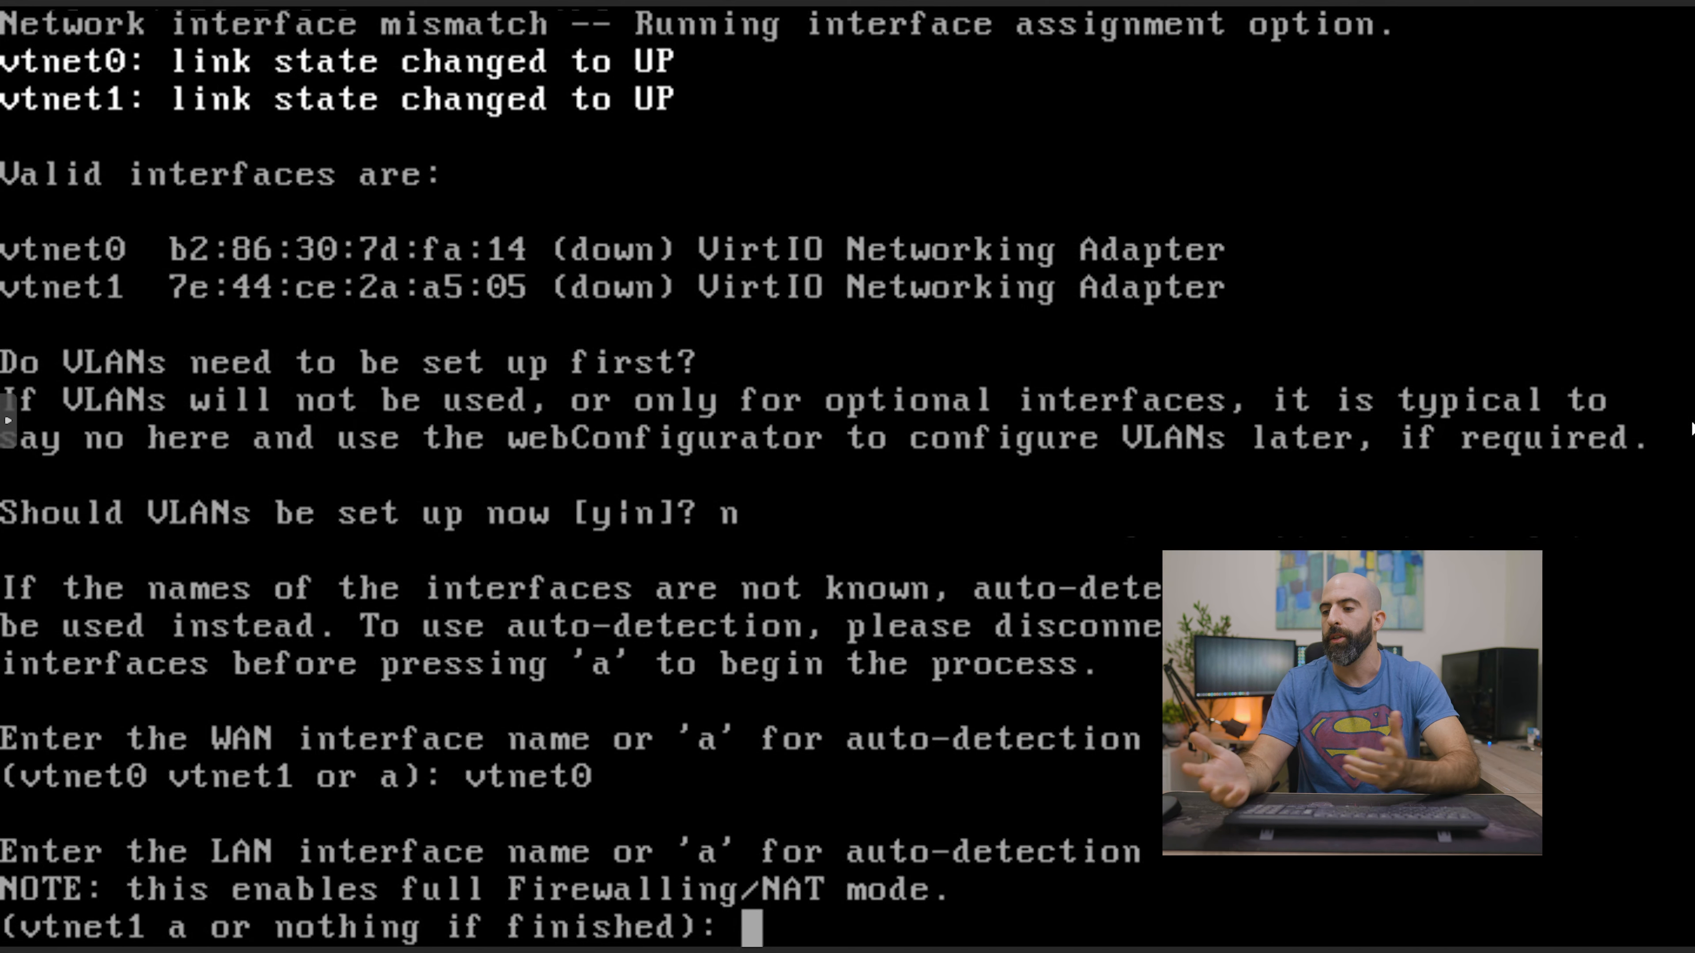
type("vtnet1")
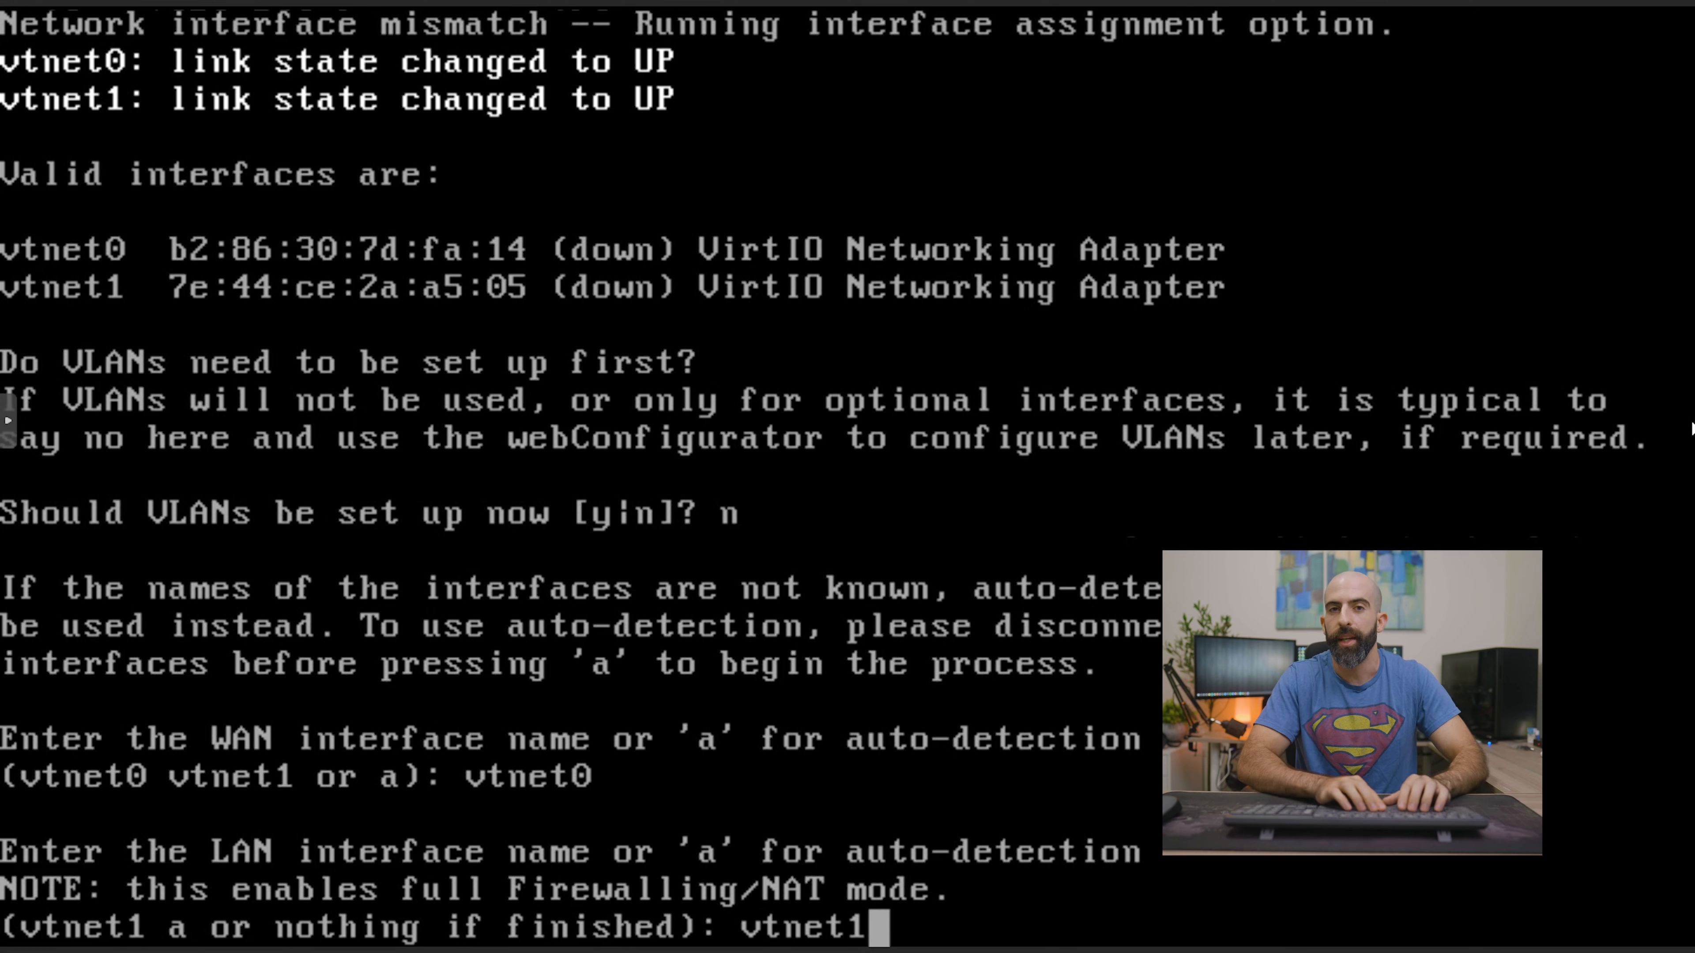
key("Return")
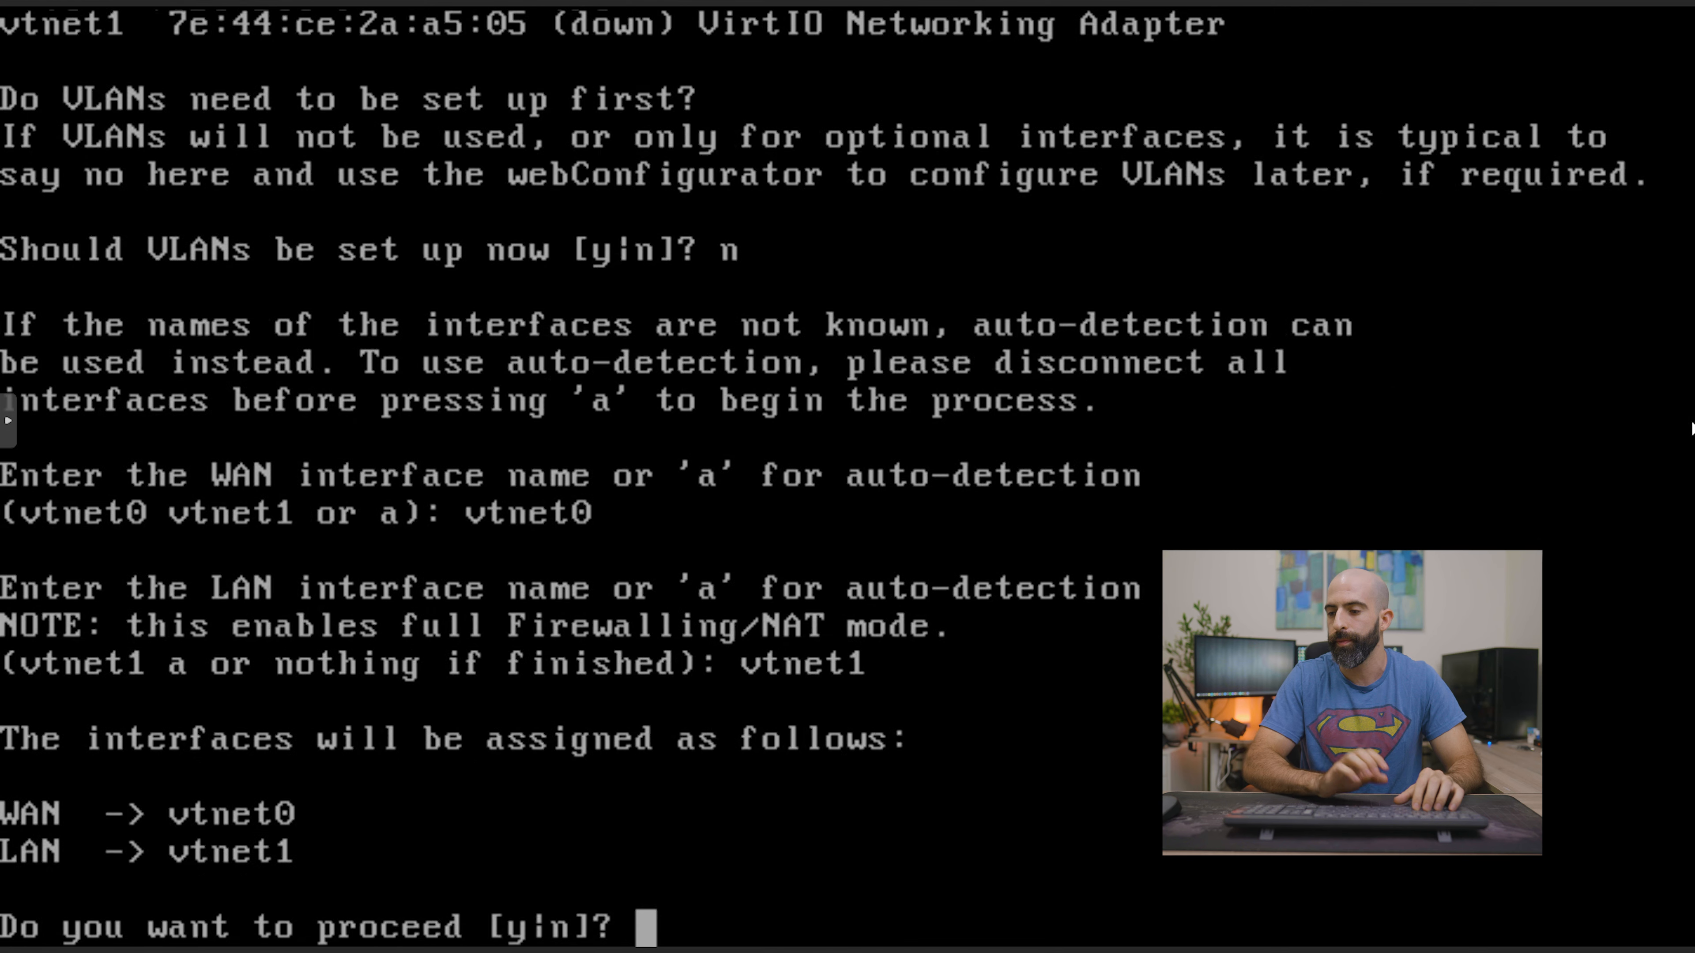
type("y")
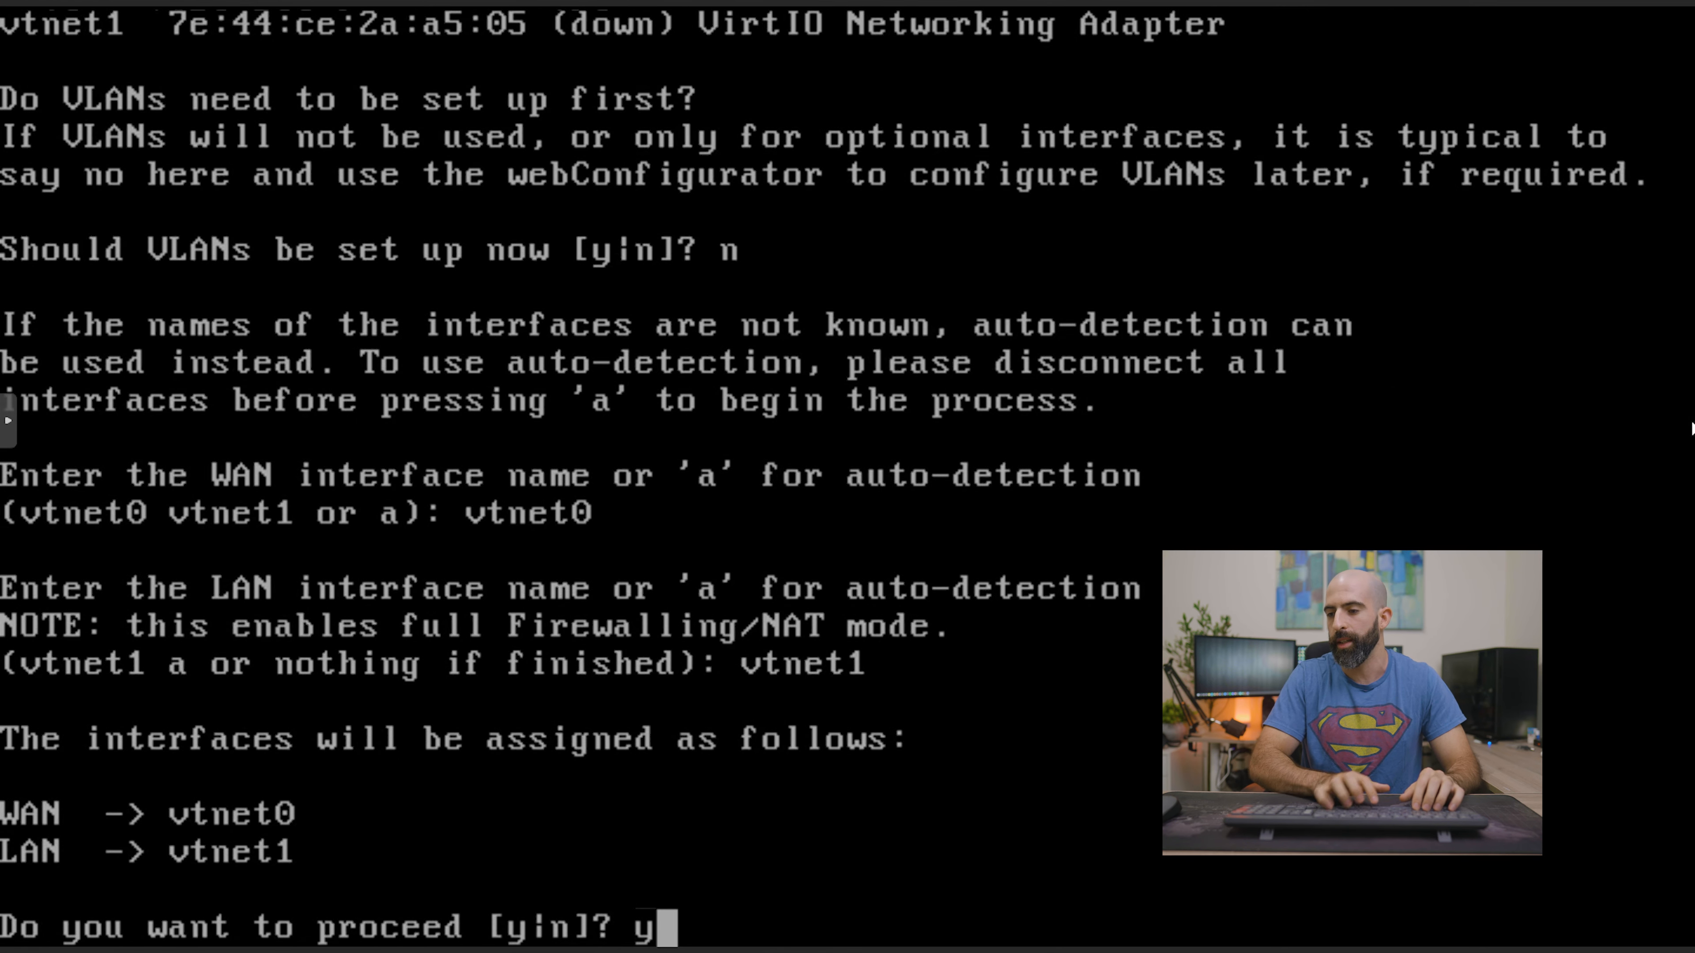
key("Return")
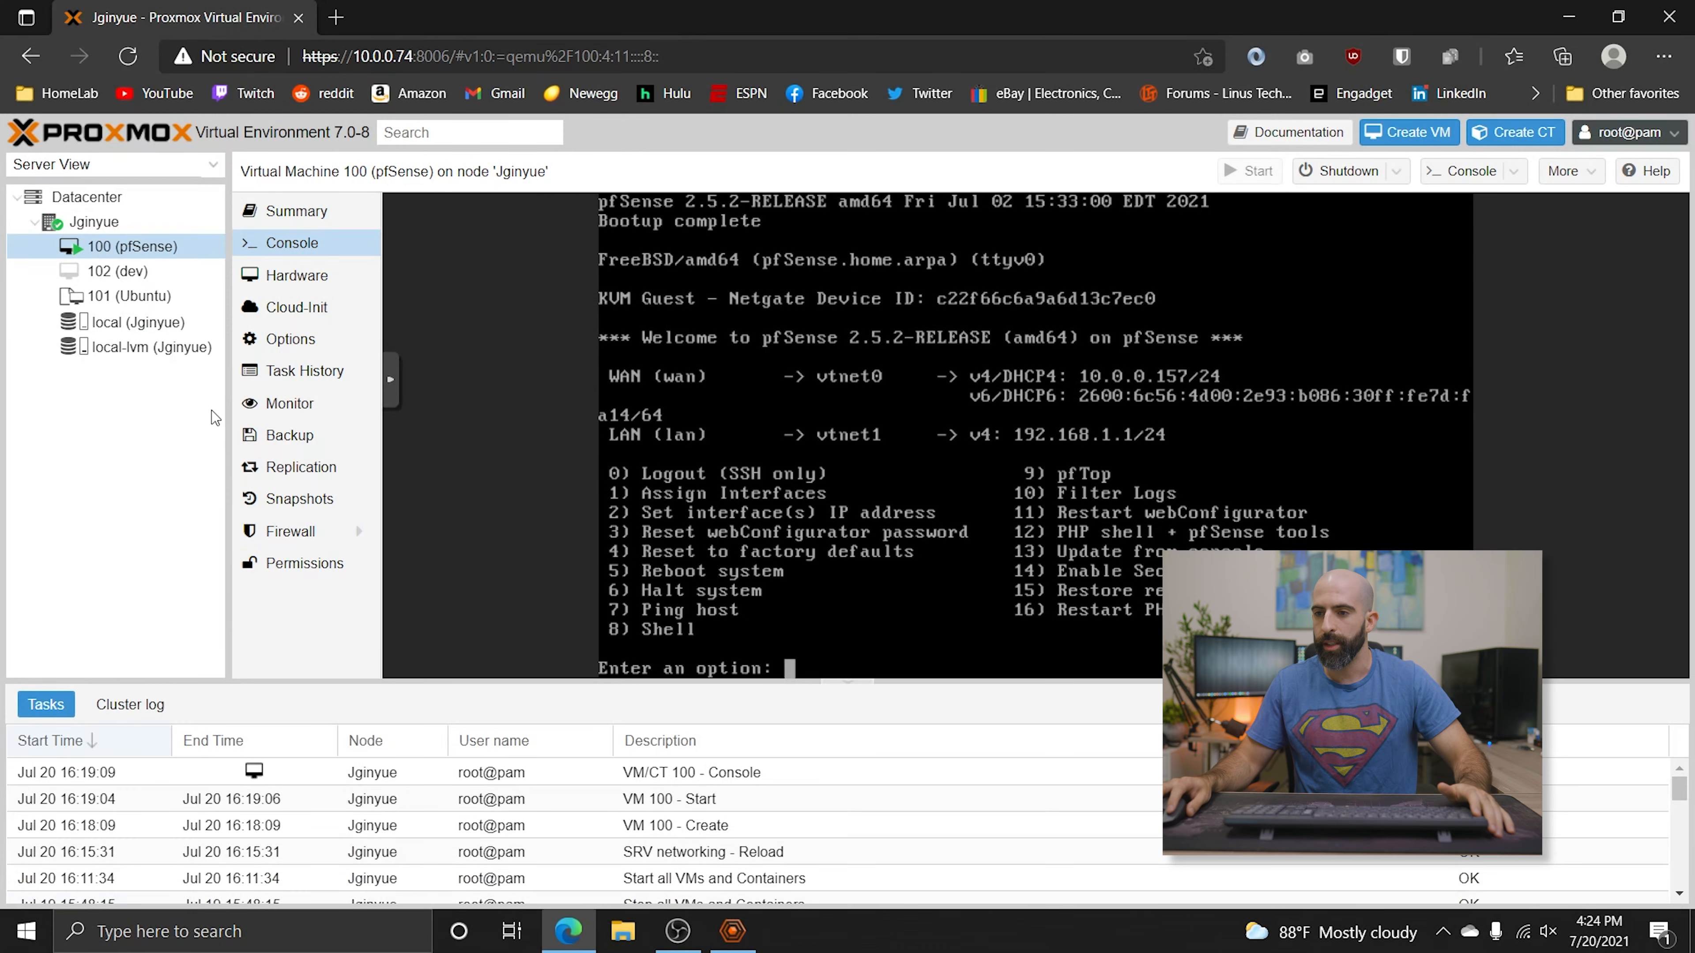
Step: Select VM 101 (Ubuntu) in the Server View tree
left_click(132, 297)
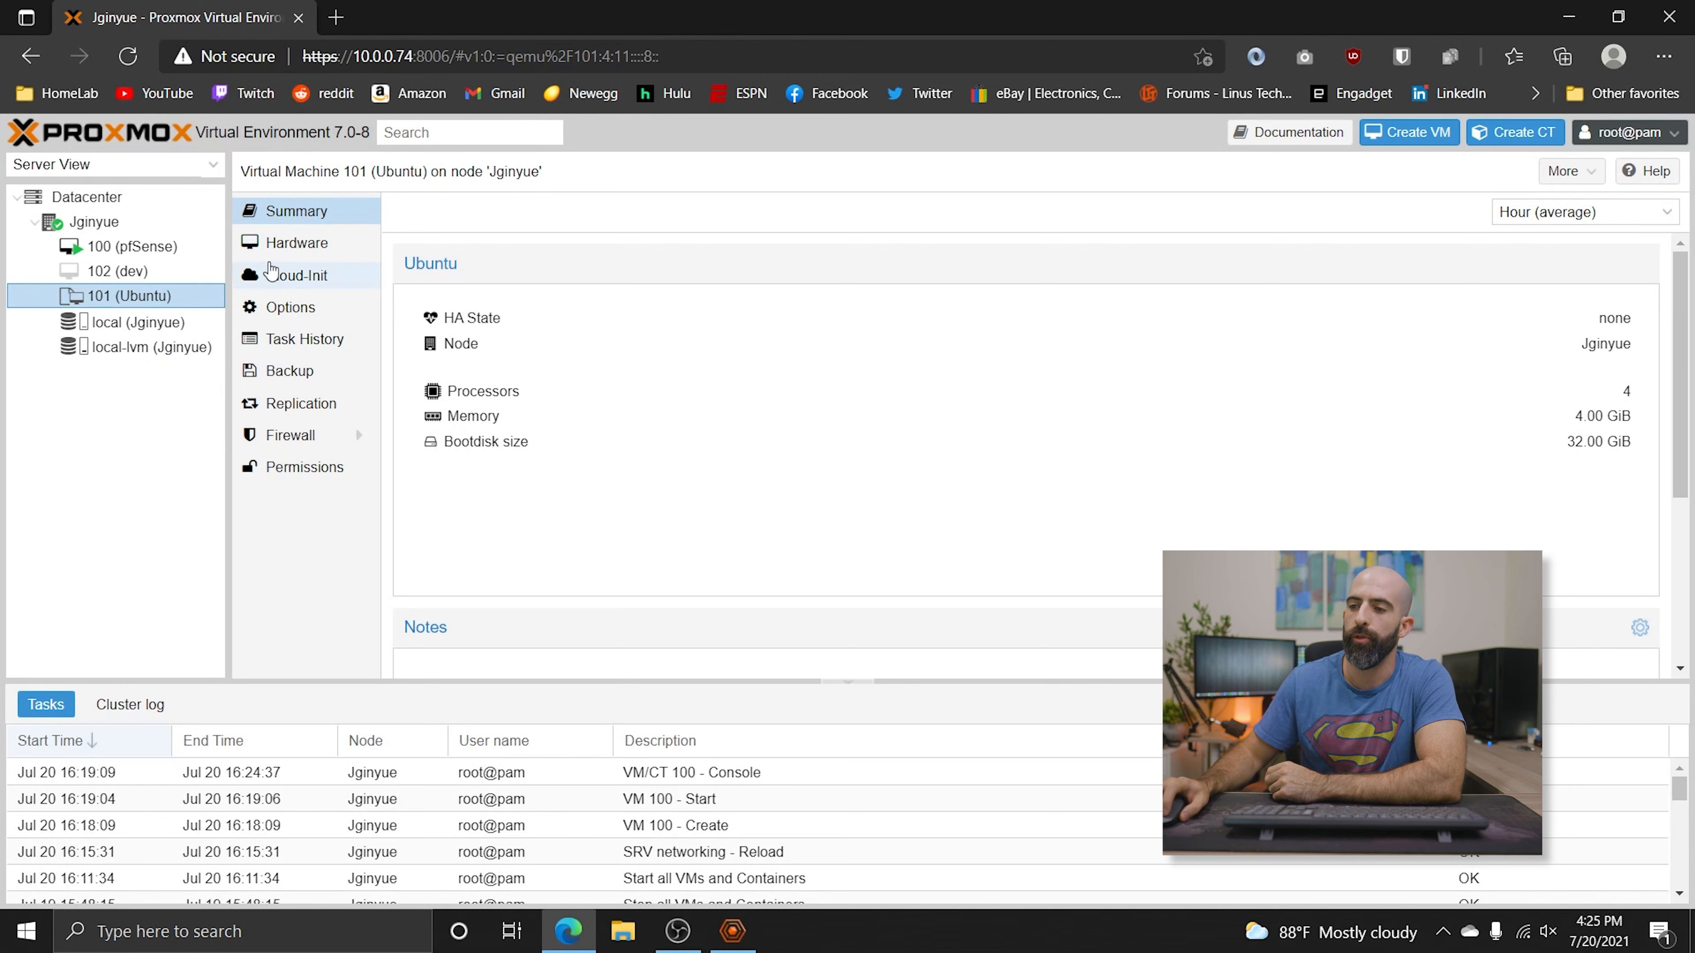
Step: Add a virtio network device net1 on bridge vmbr1 to VM 101 (Ubuntu)
left_click(307, 258)
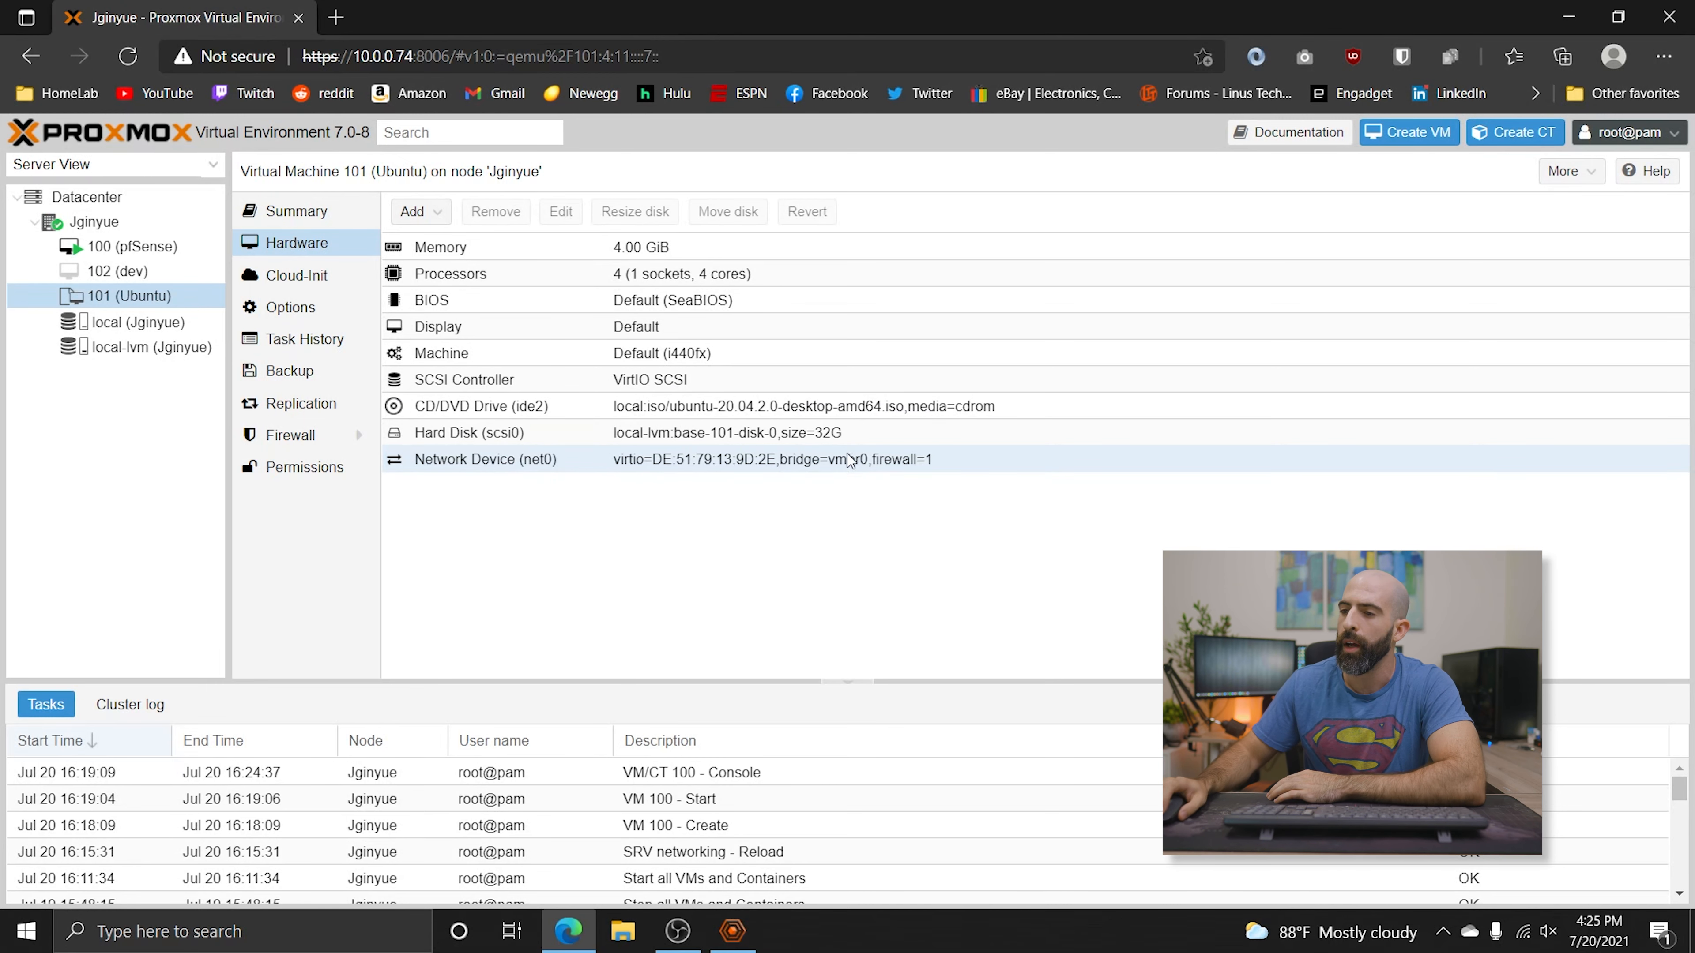
left_click(423, 212)
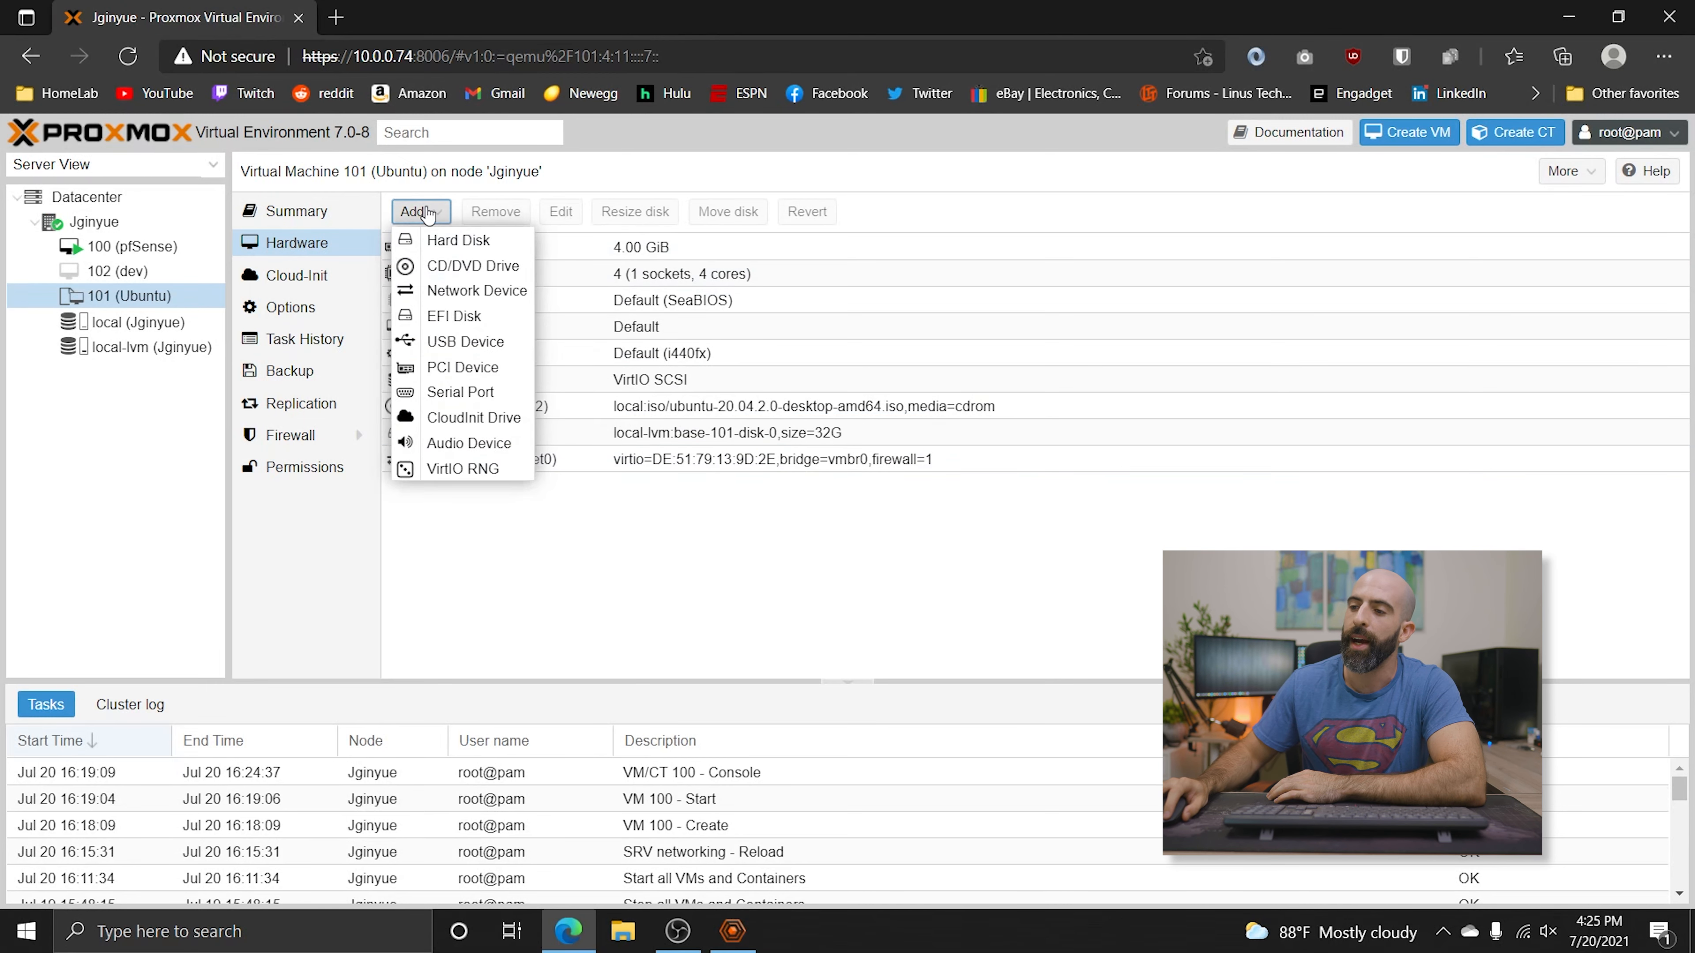
left_click(470, 288)
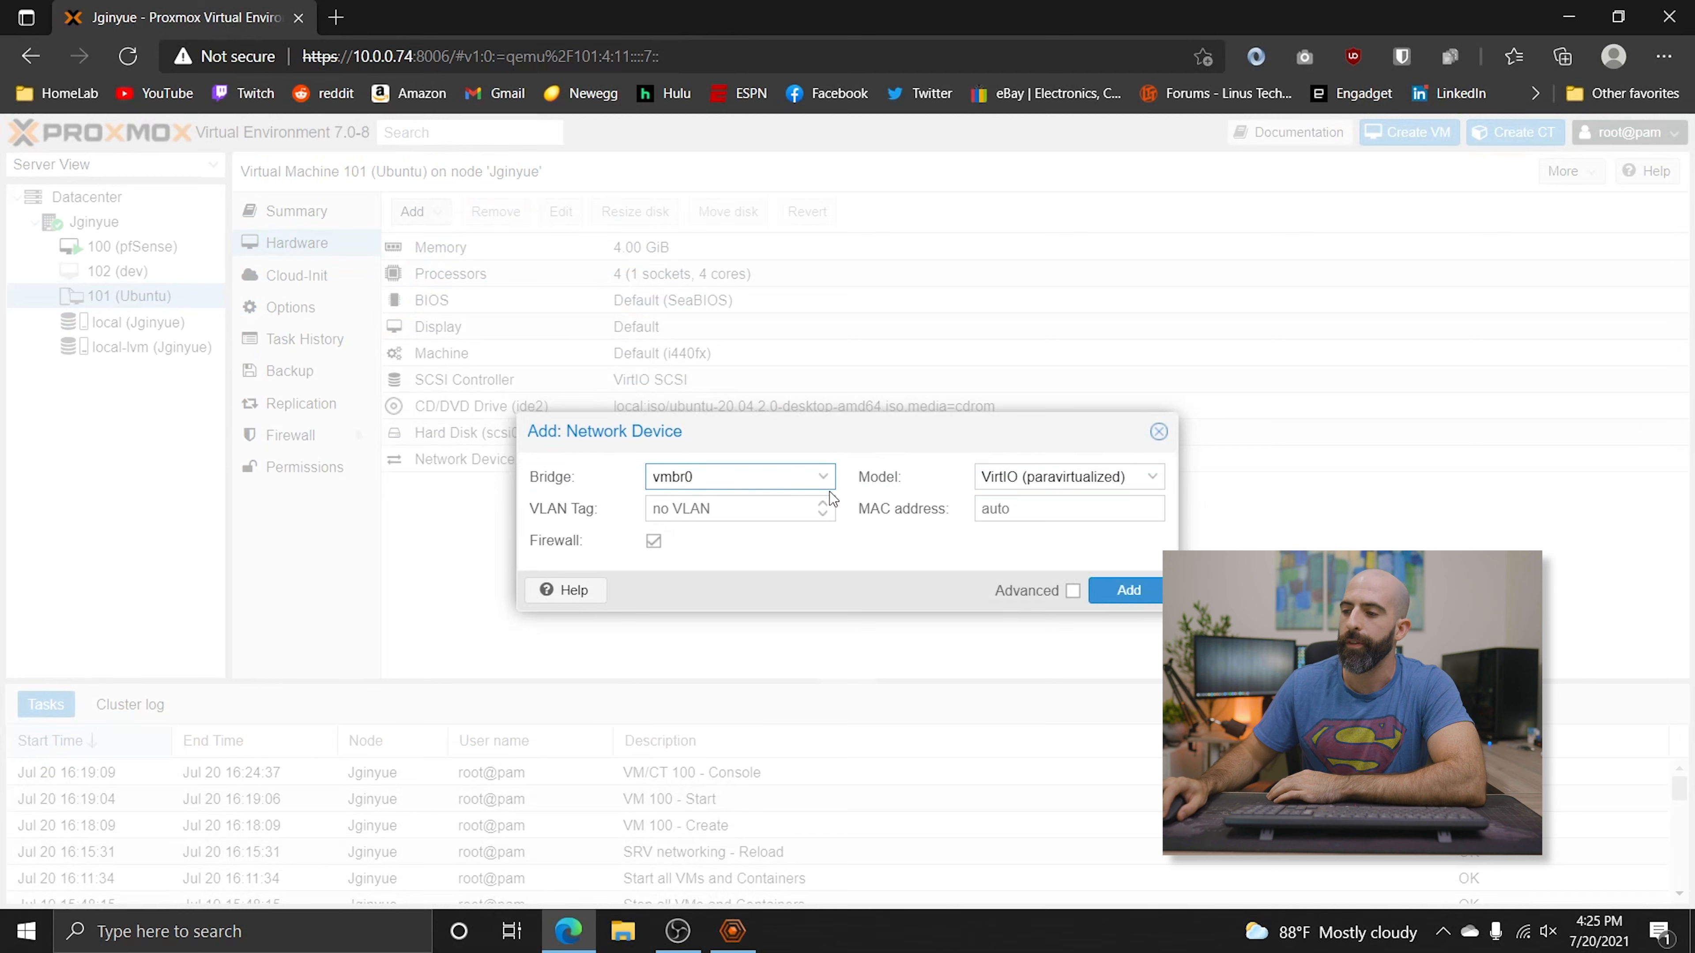
left_click(823, 478)
left_click(706, 564)
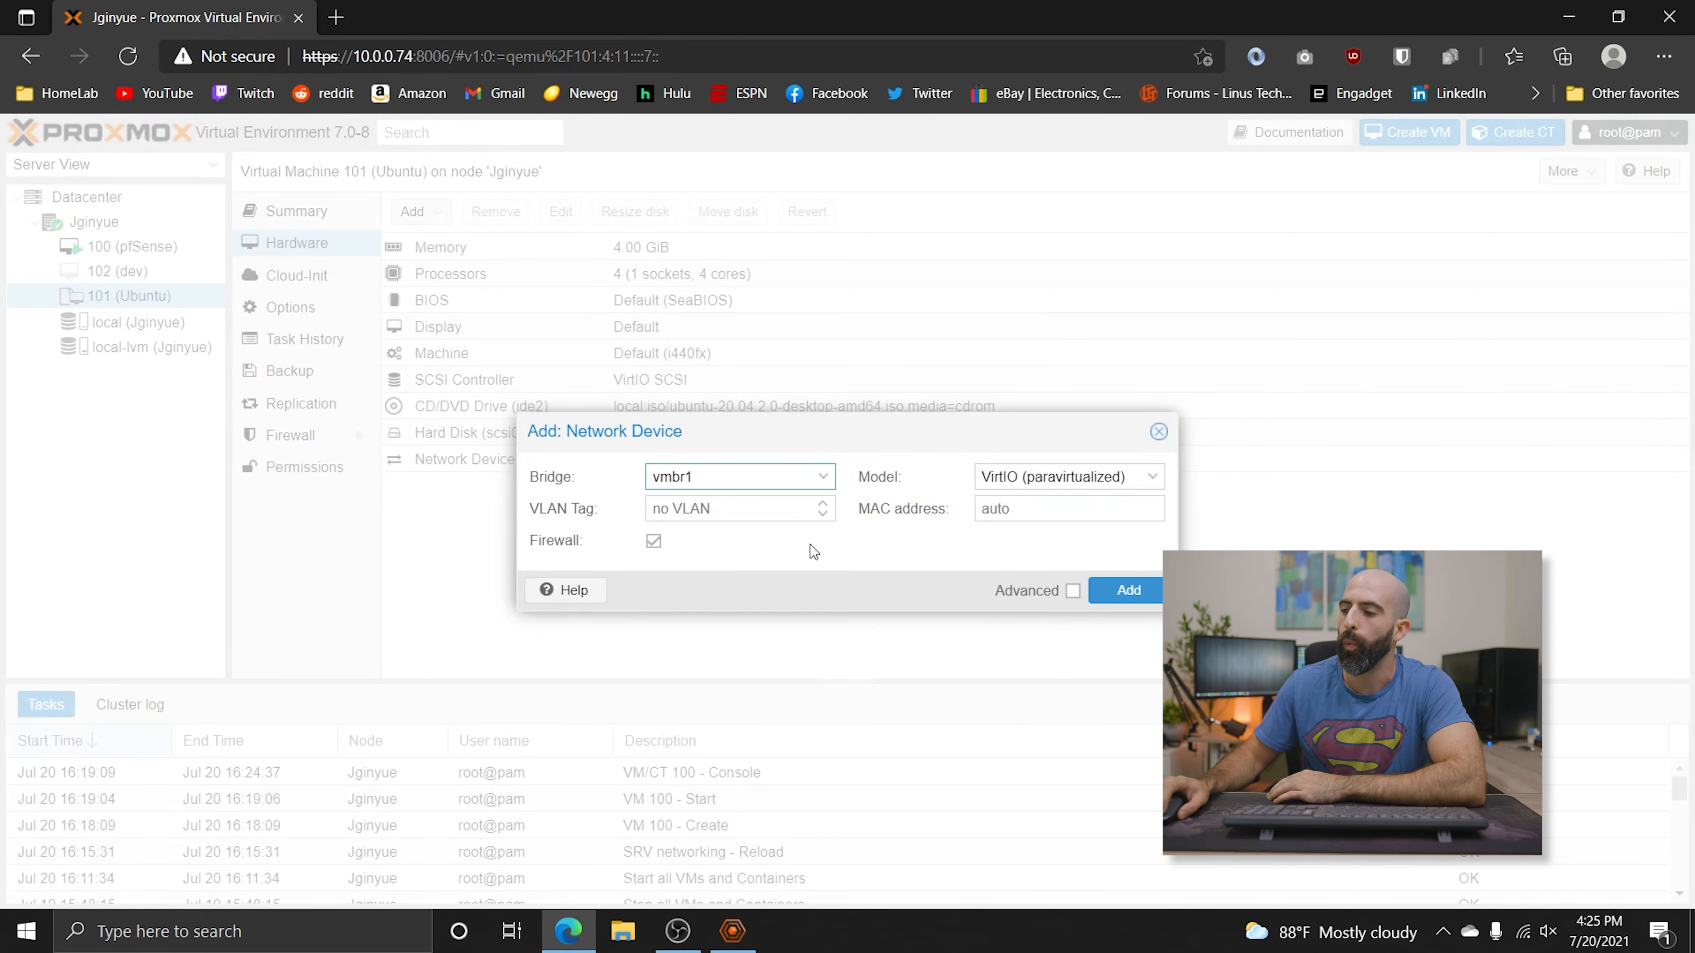
left_click(1108, 585)
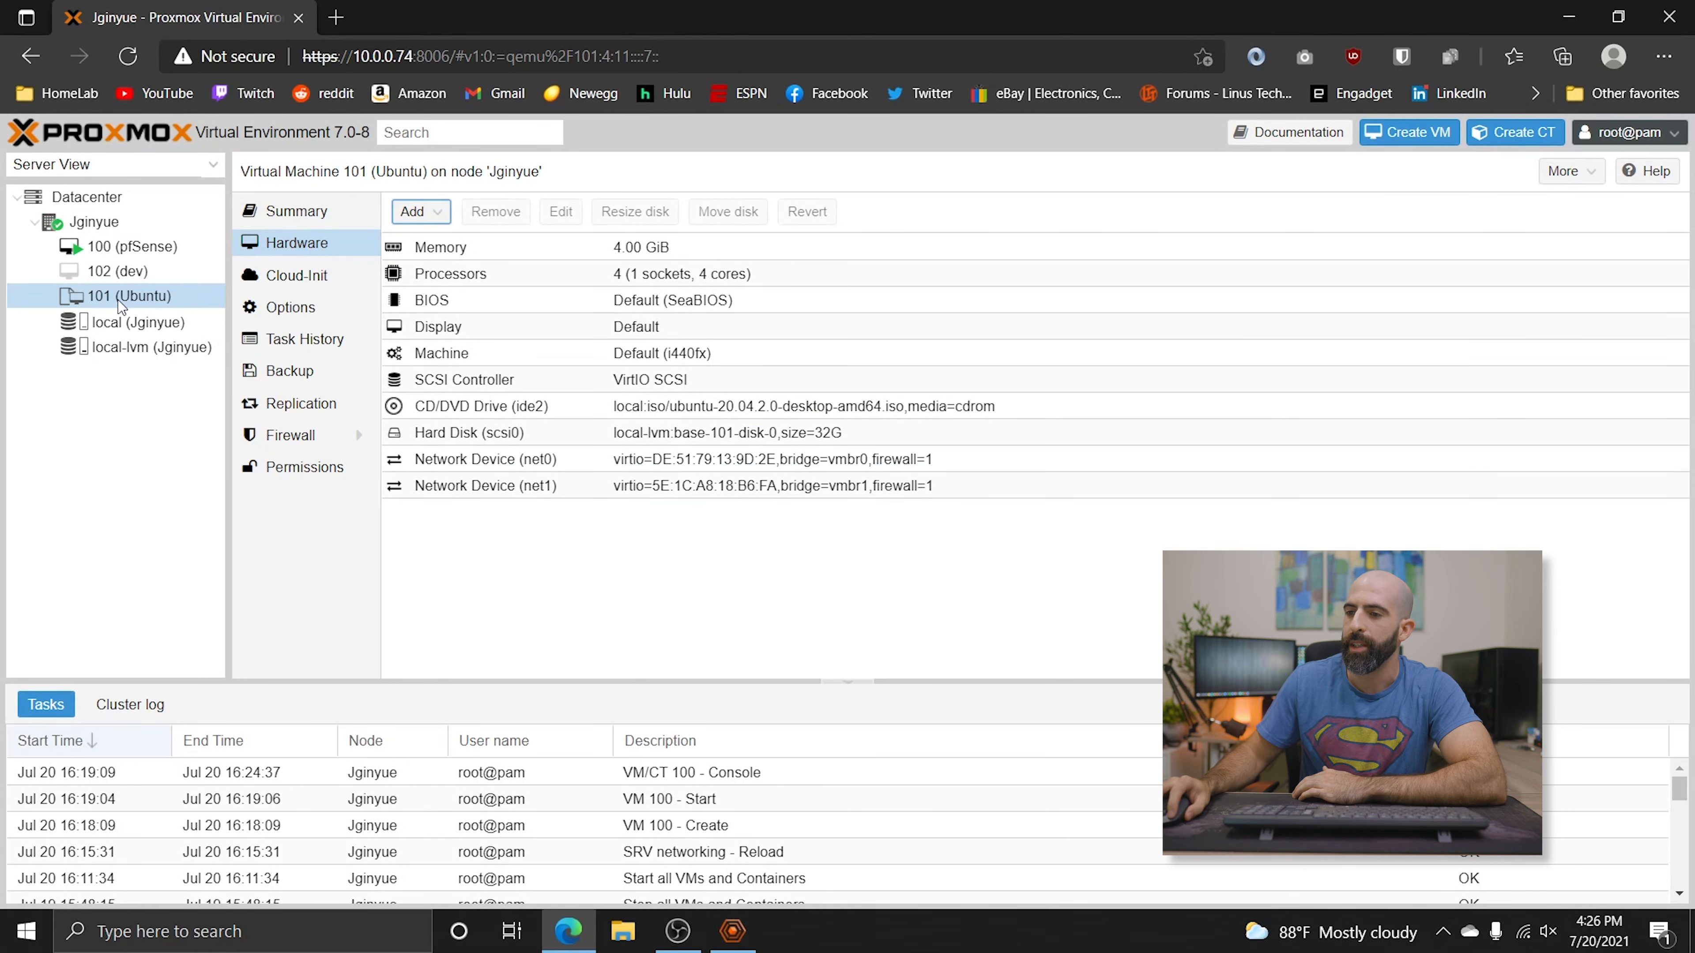
Step: Add net1 on bridge vmbr1 to VM 102 (dev), then check the guest's ens18 and ens19 connections
left_click(116, 273)
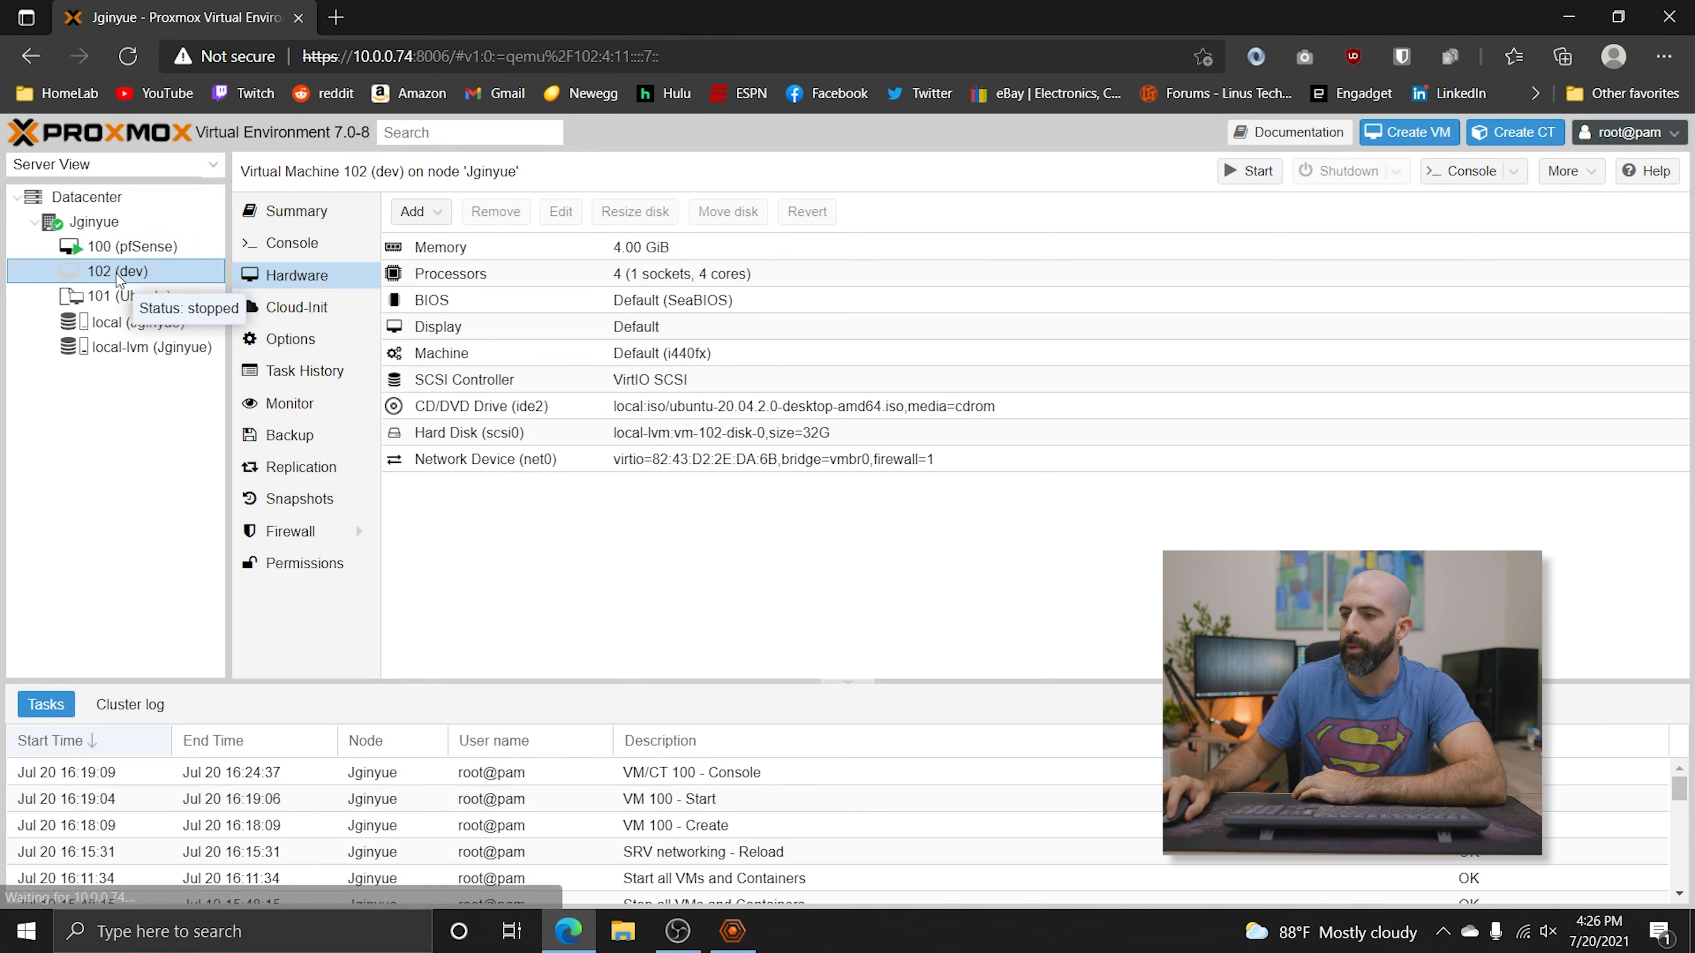
left_click(137, 294)
left_click(131, 271)
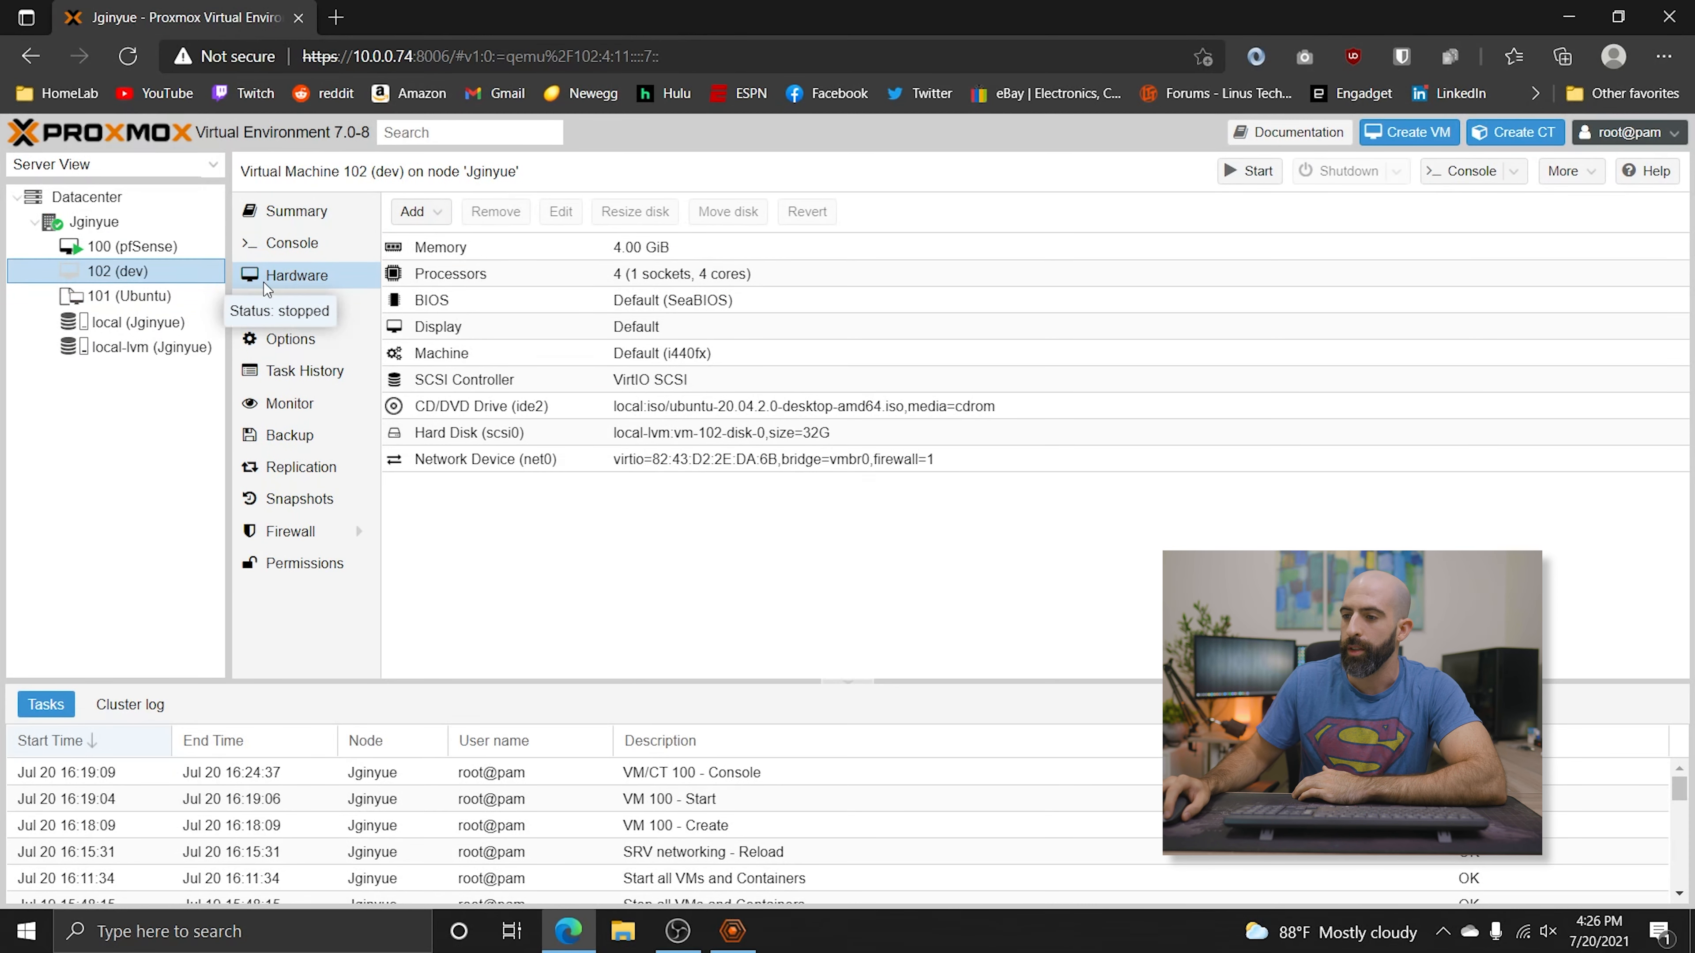
left_click(534, 460)
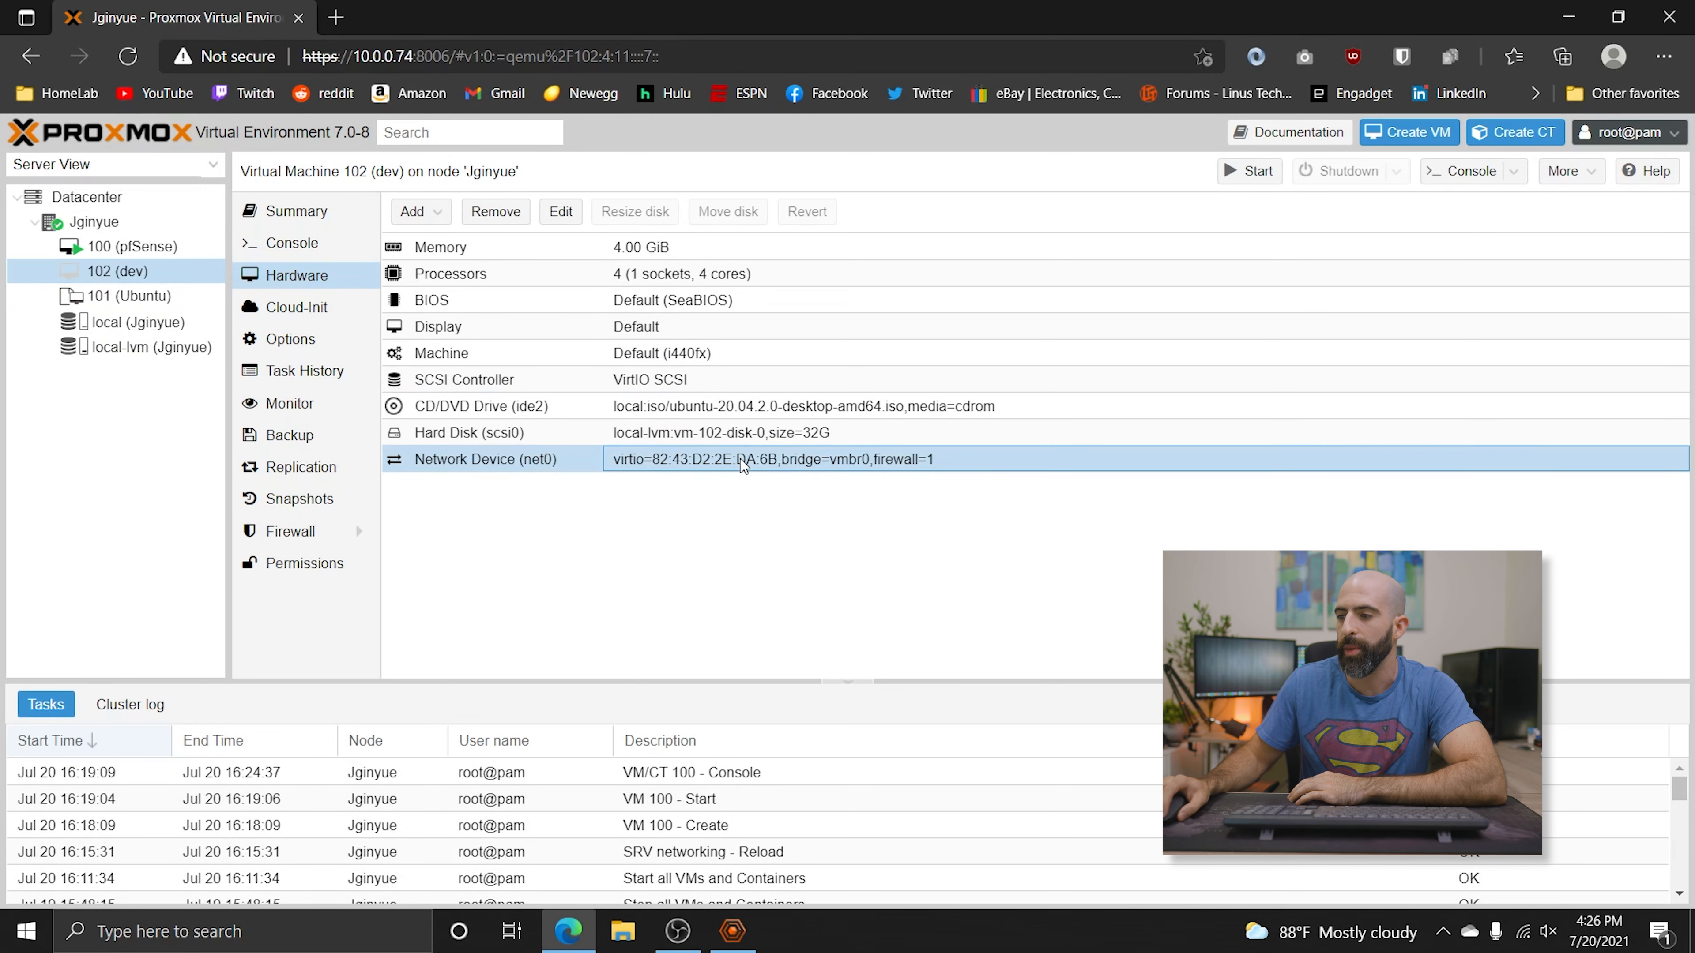
left_click(413, 211)
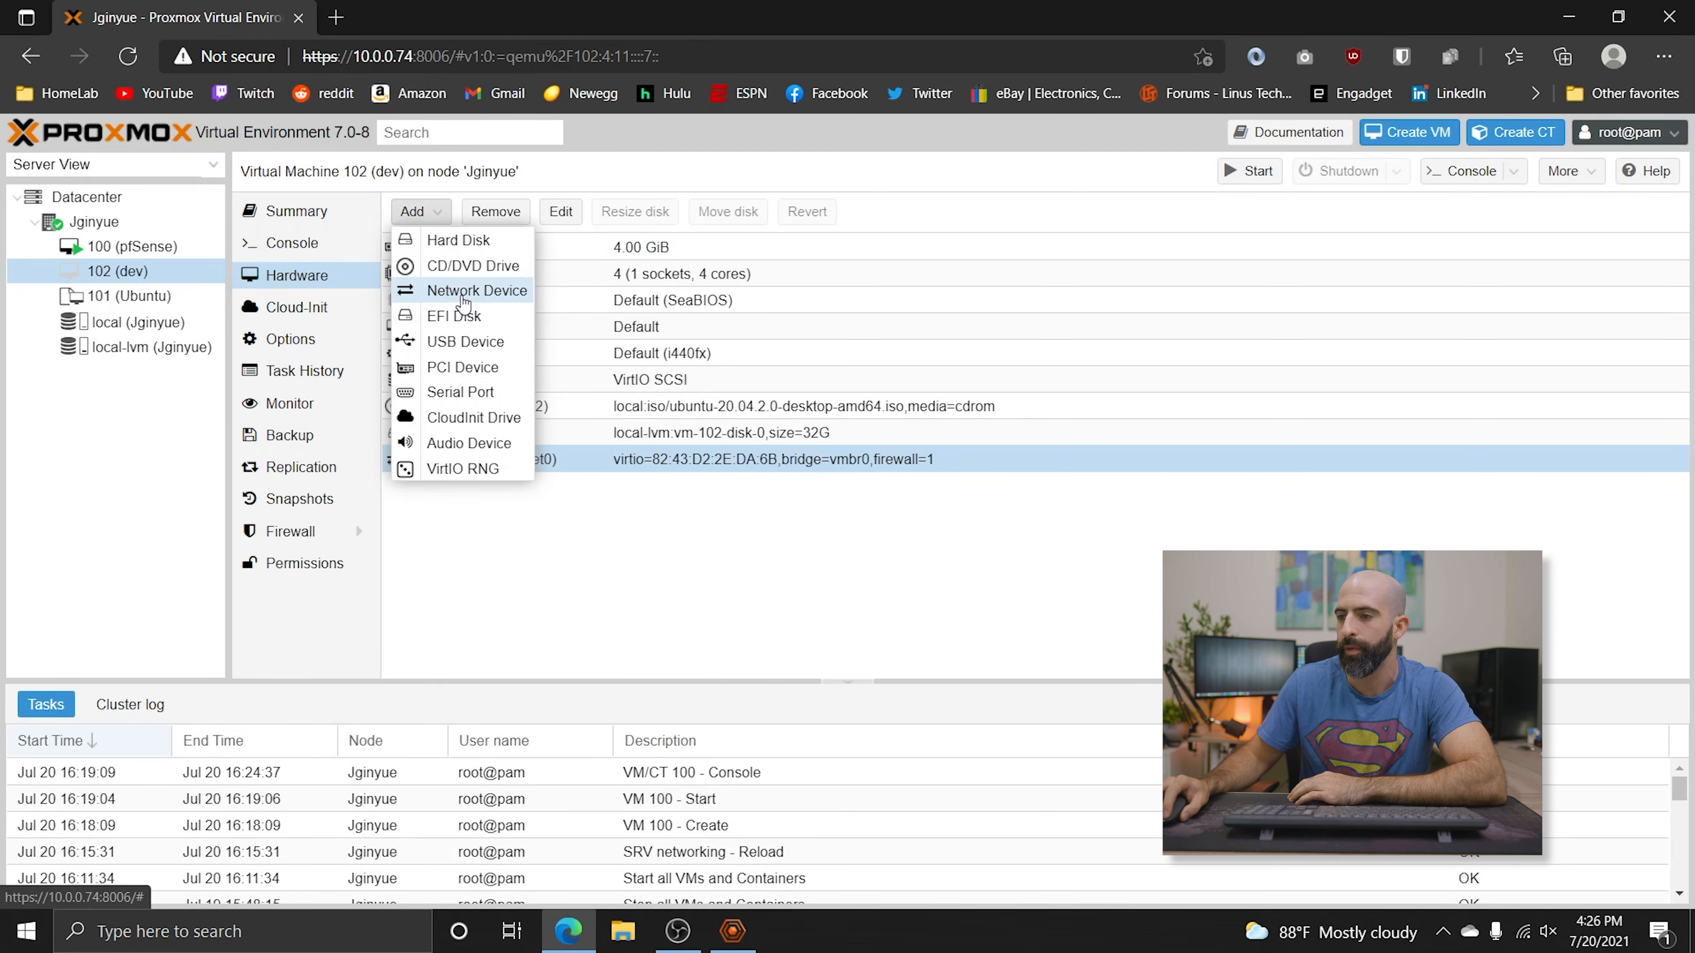
left_click(446, 291)
left_click(821, 476)
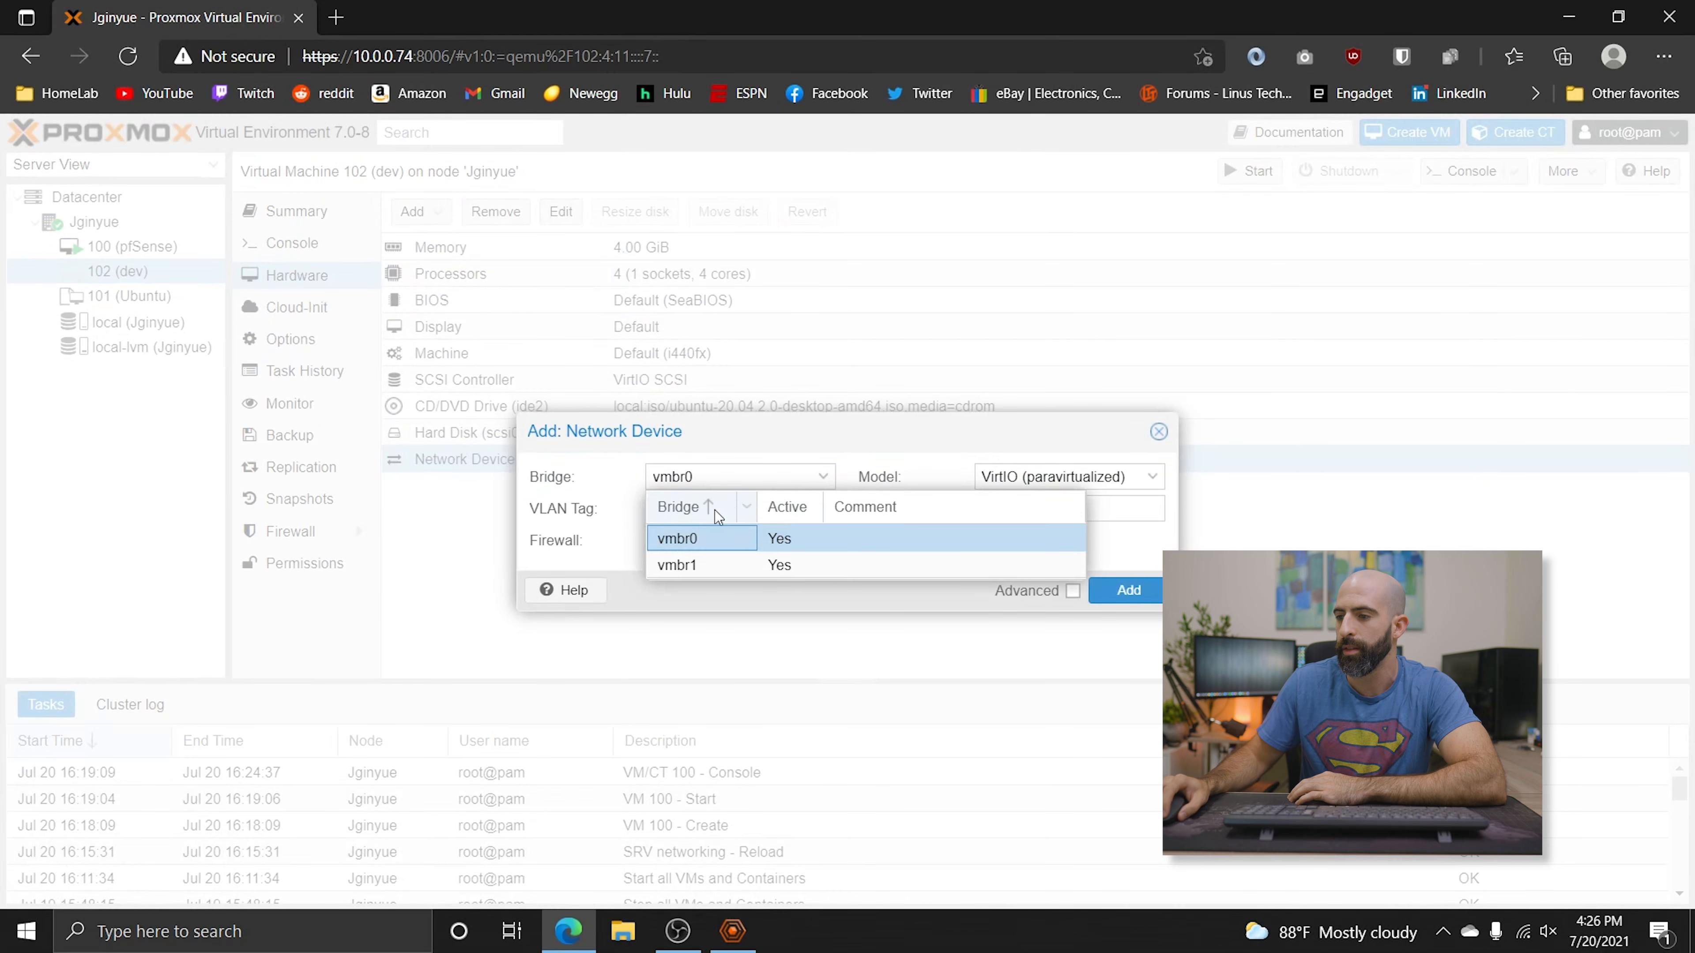
left_click(700, 567)
left_click(1126, 589)
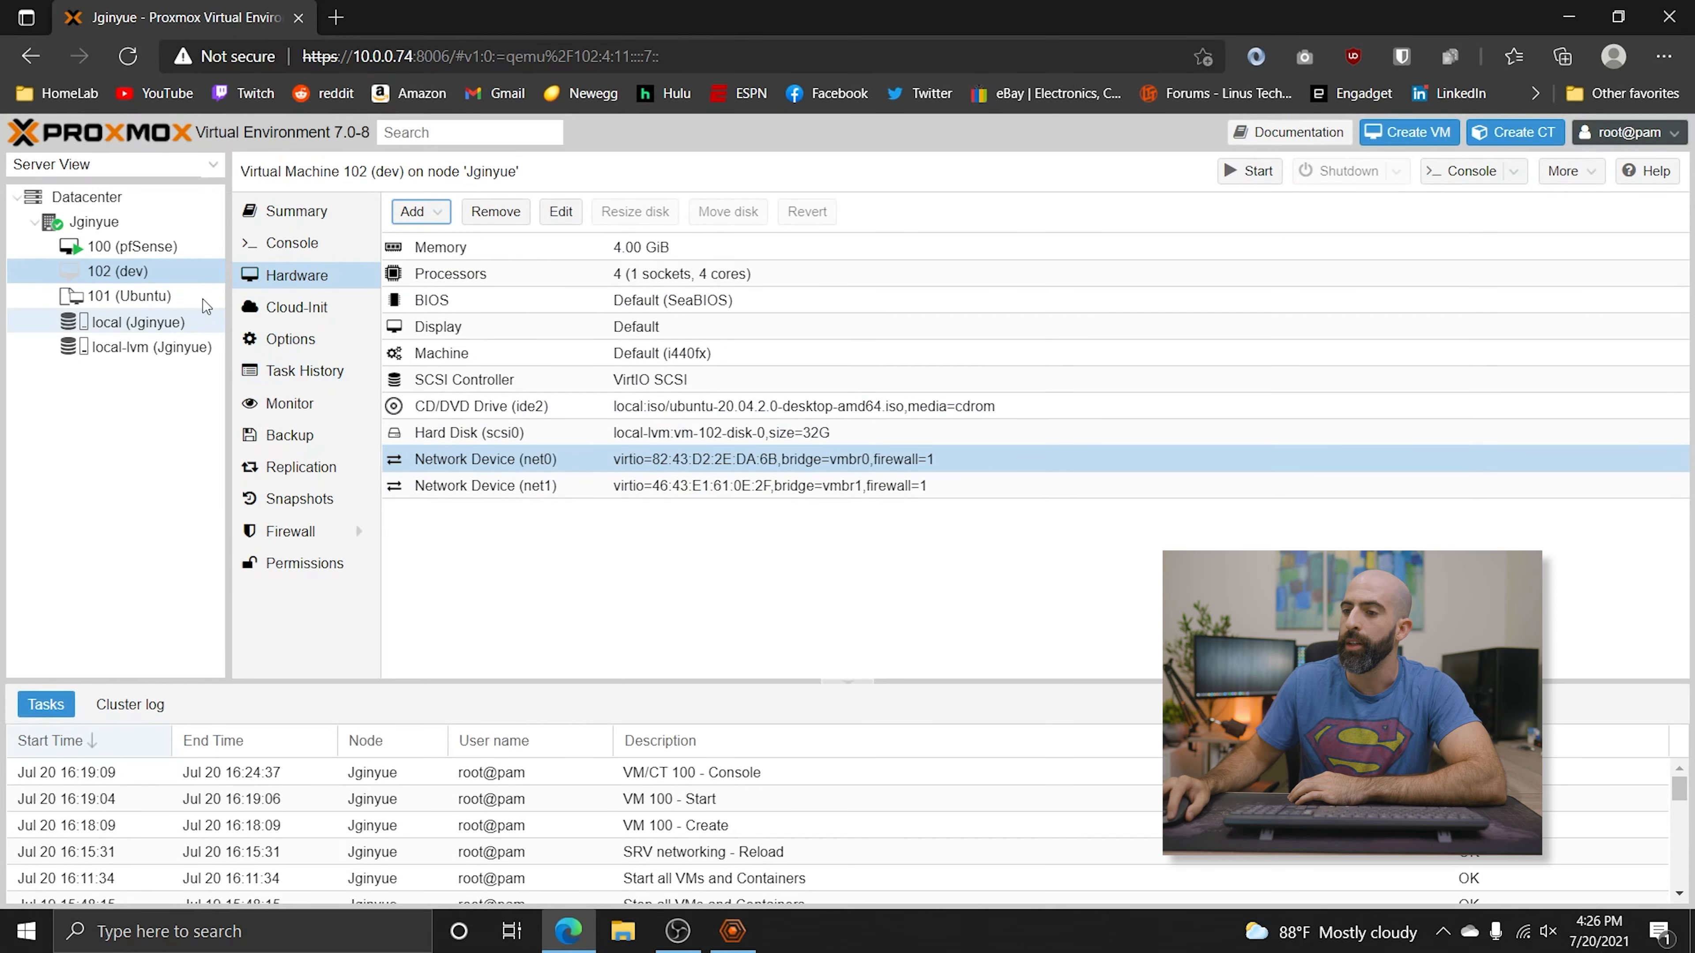
left_click(125, 271)
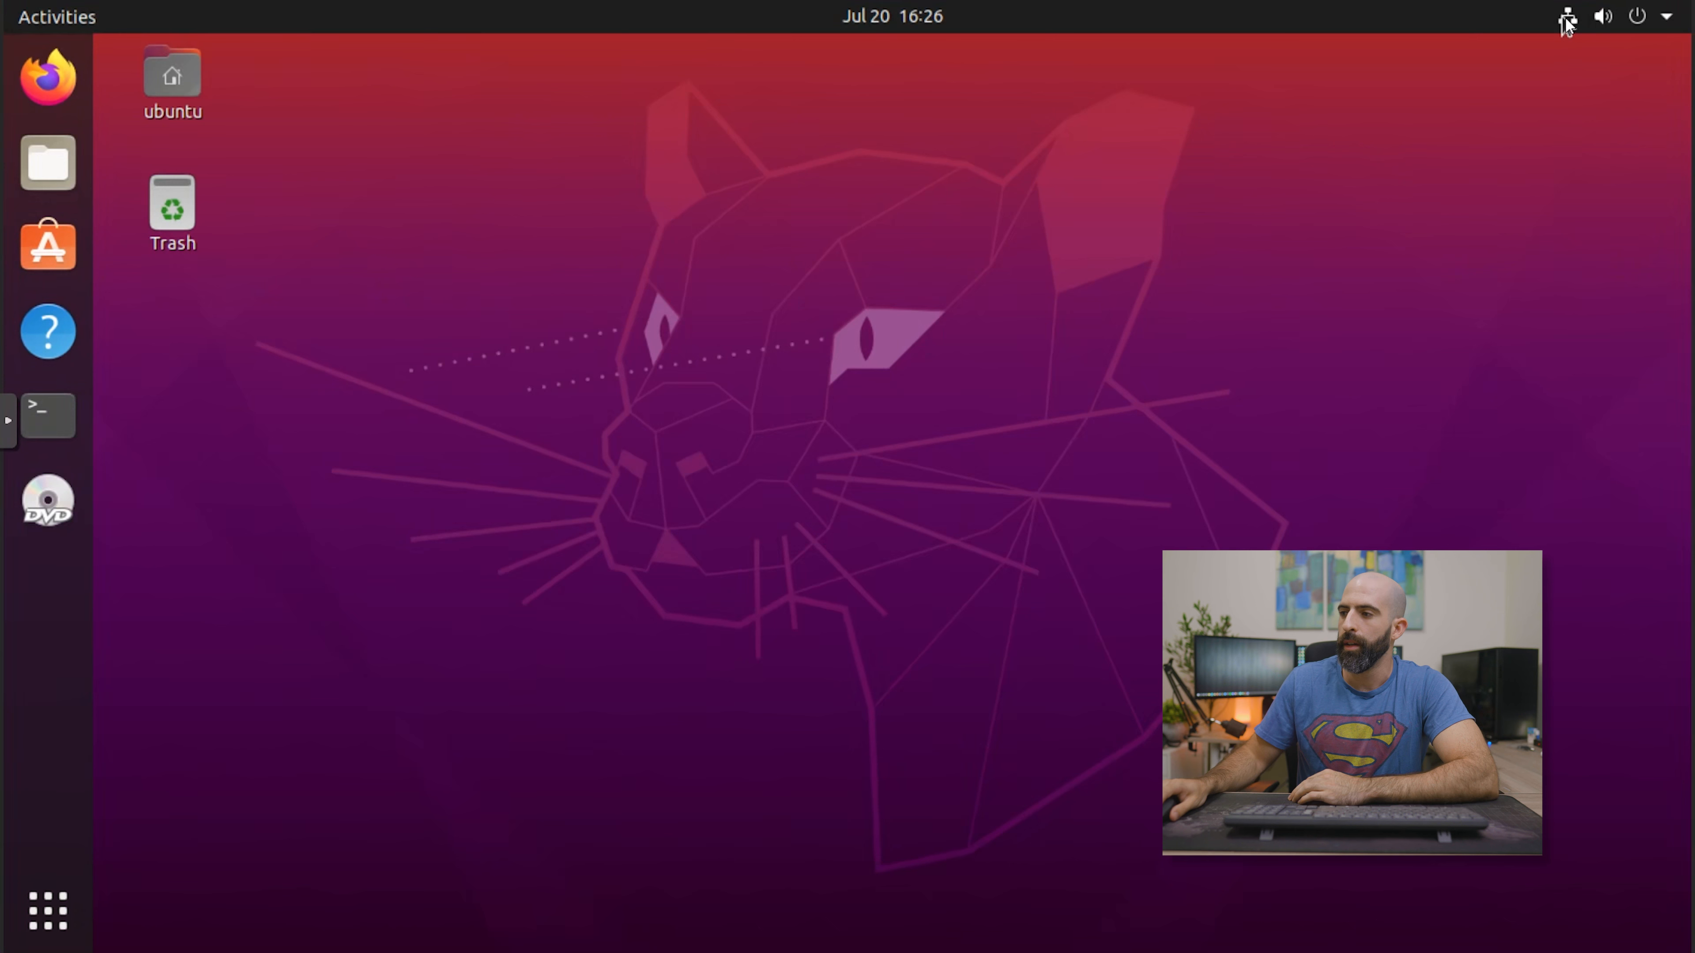
left_click(1563, 18)
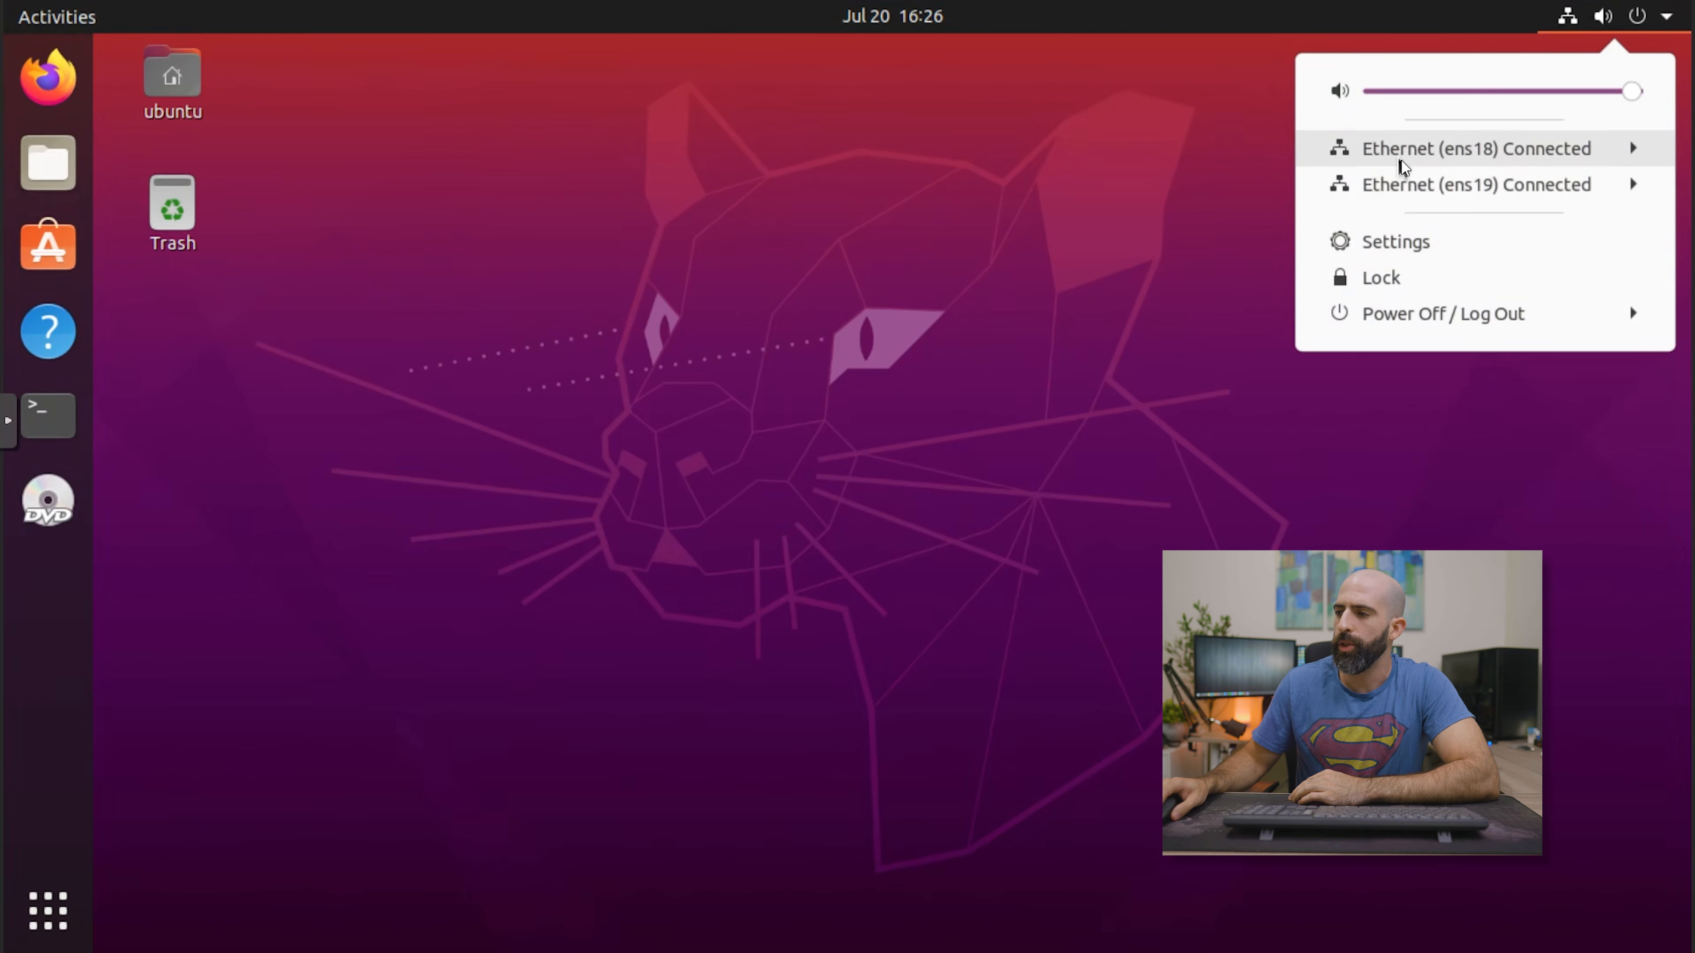
Step: Open Ubuntu's network settings and review the ens18 wired connection details
left_click(1630, 185)
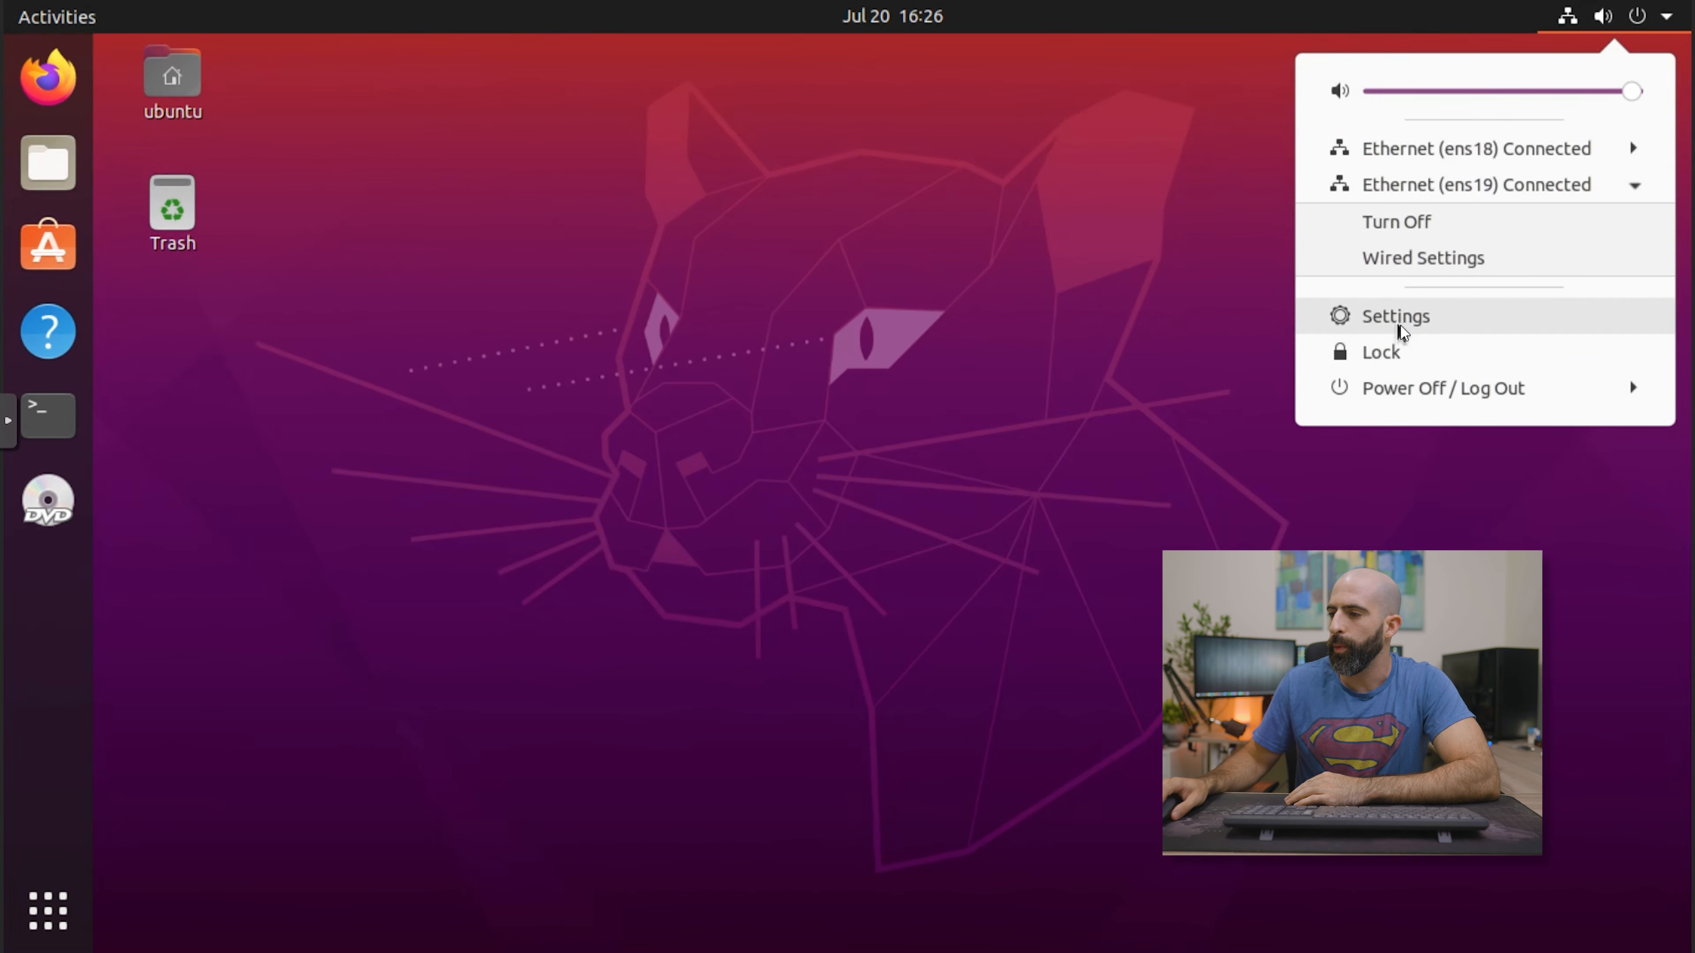
left_click(1399, 326)
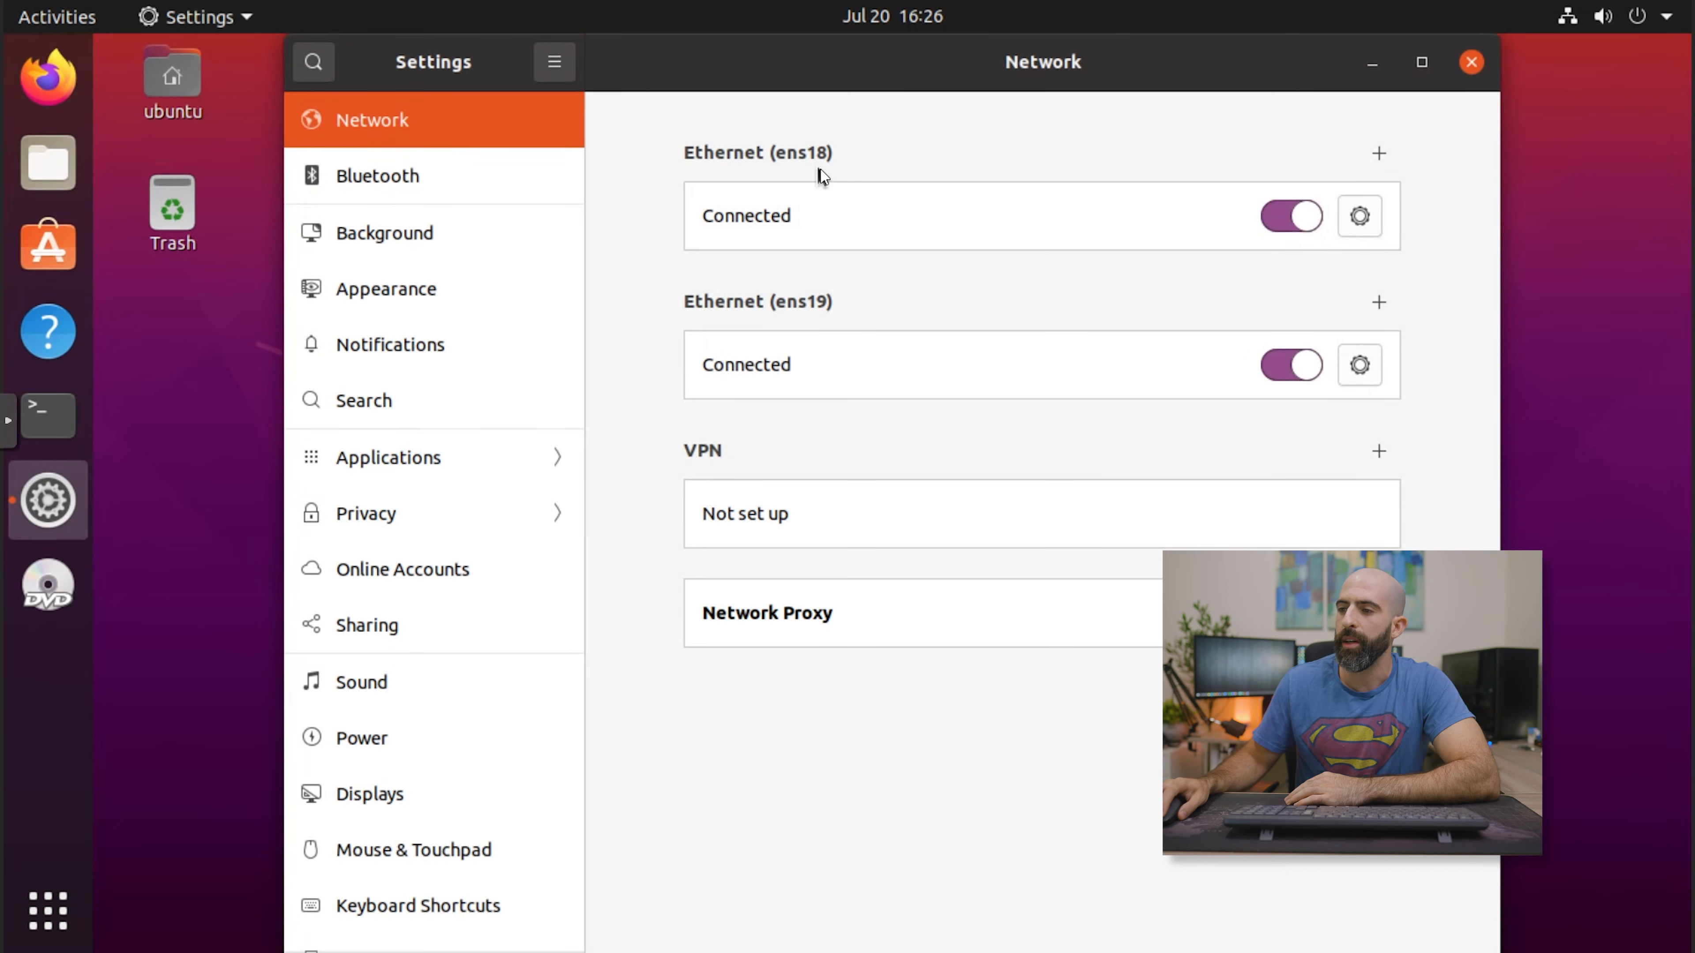
left_click(1291, 368)
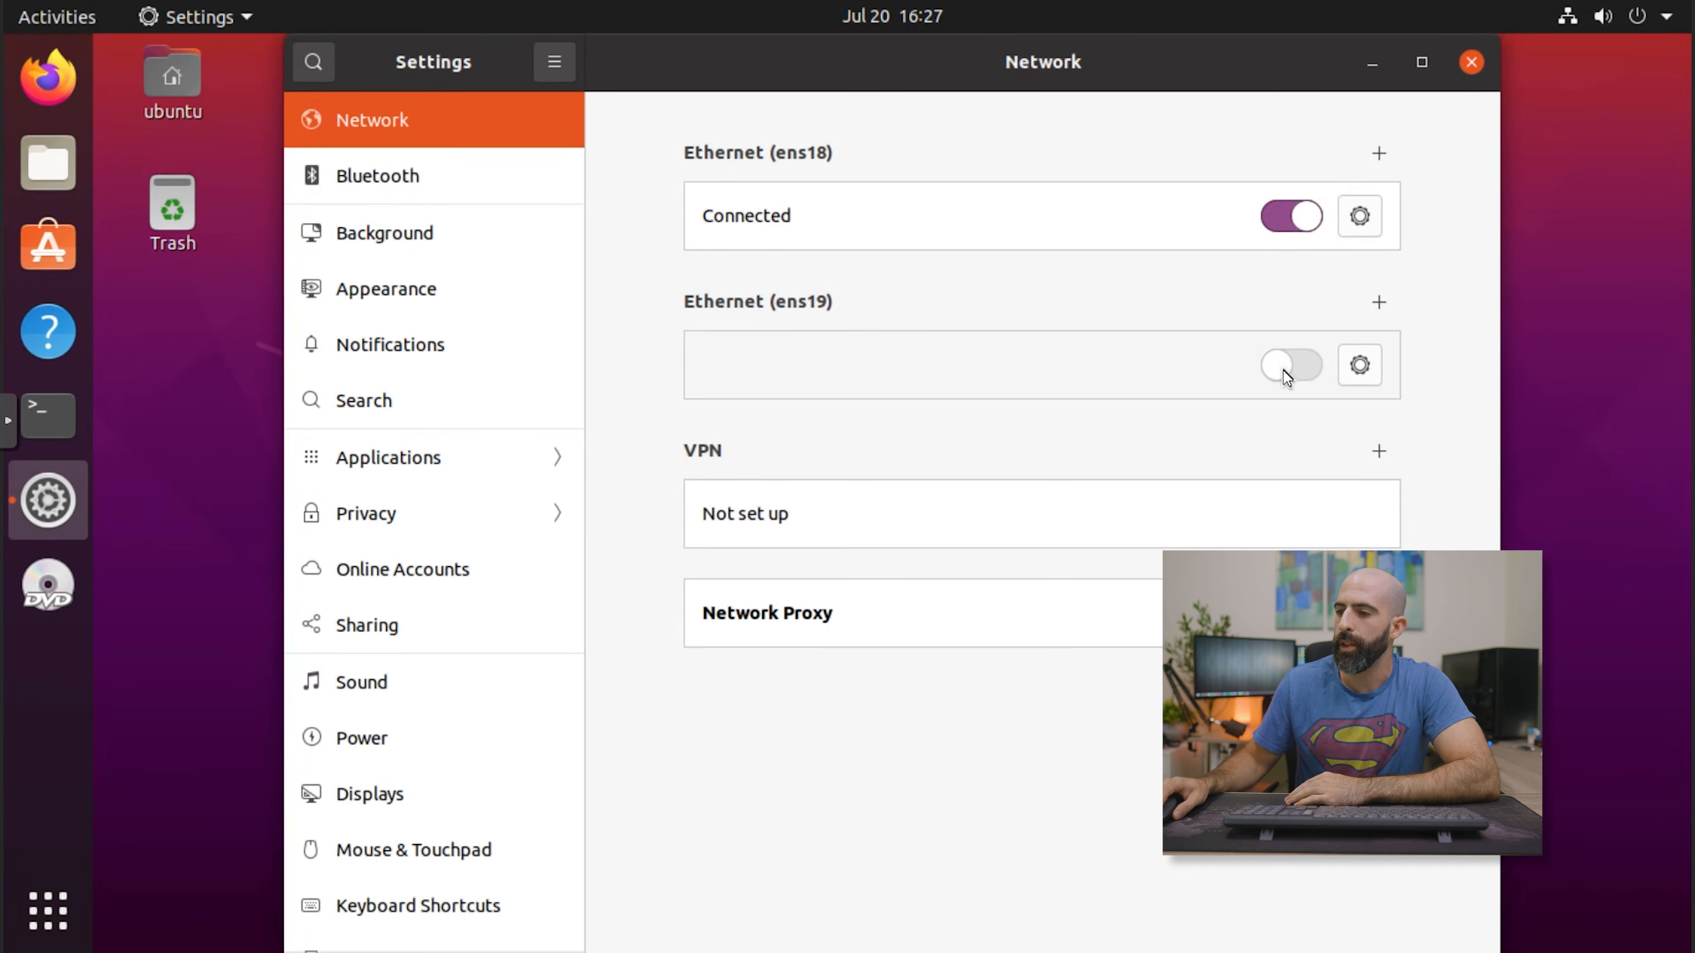
left_click(1360, 221)
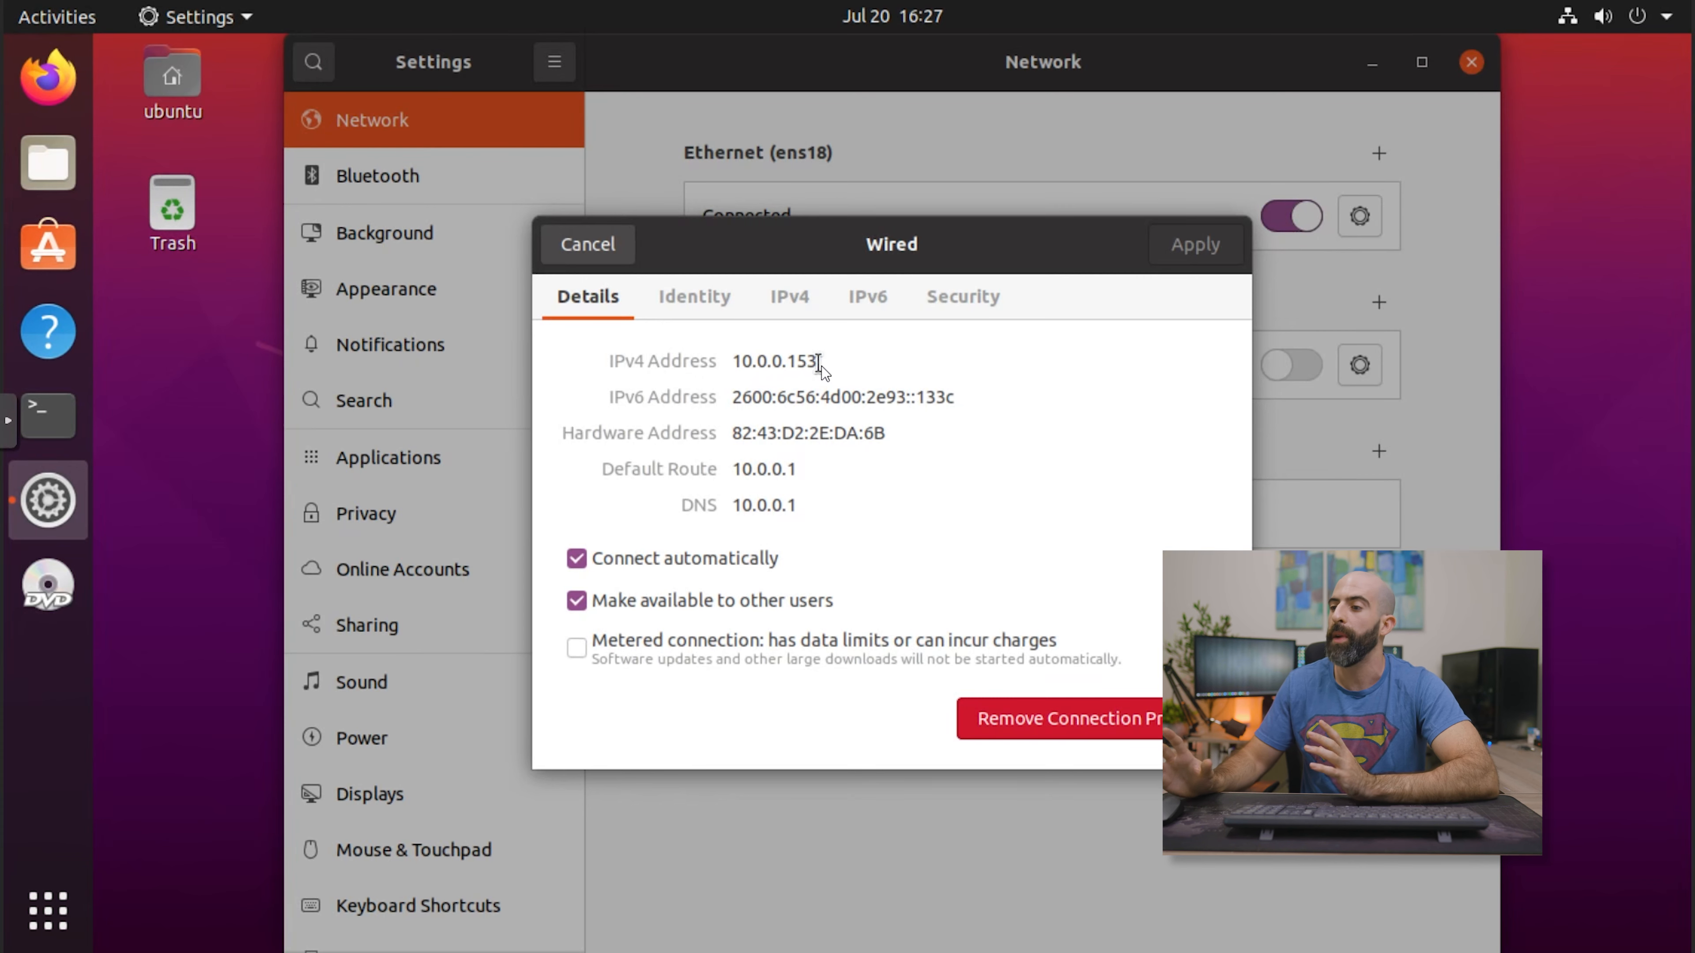
left_click(590, 248)
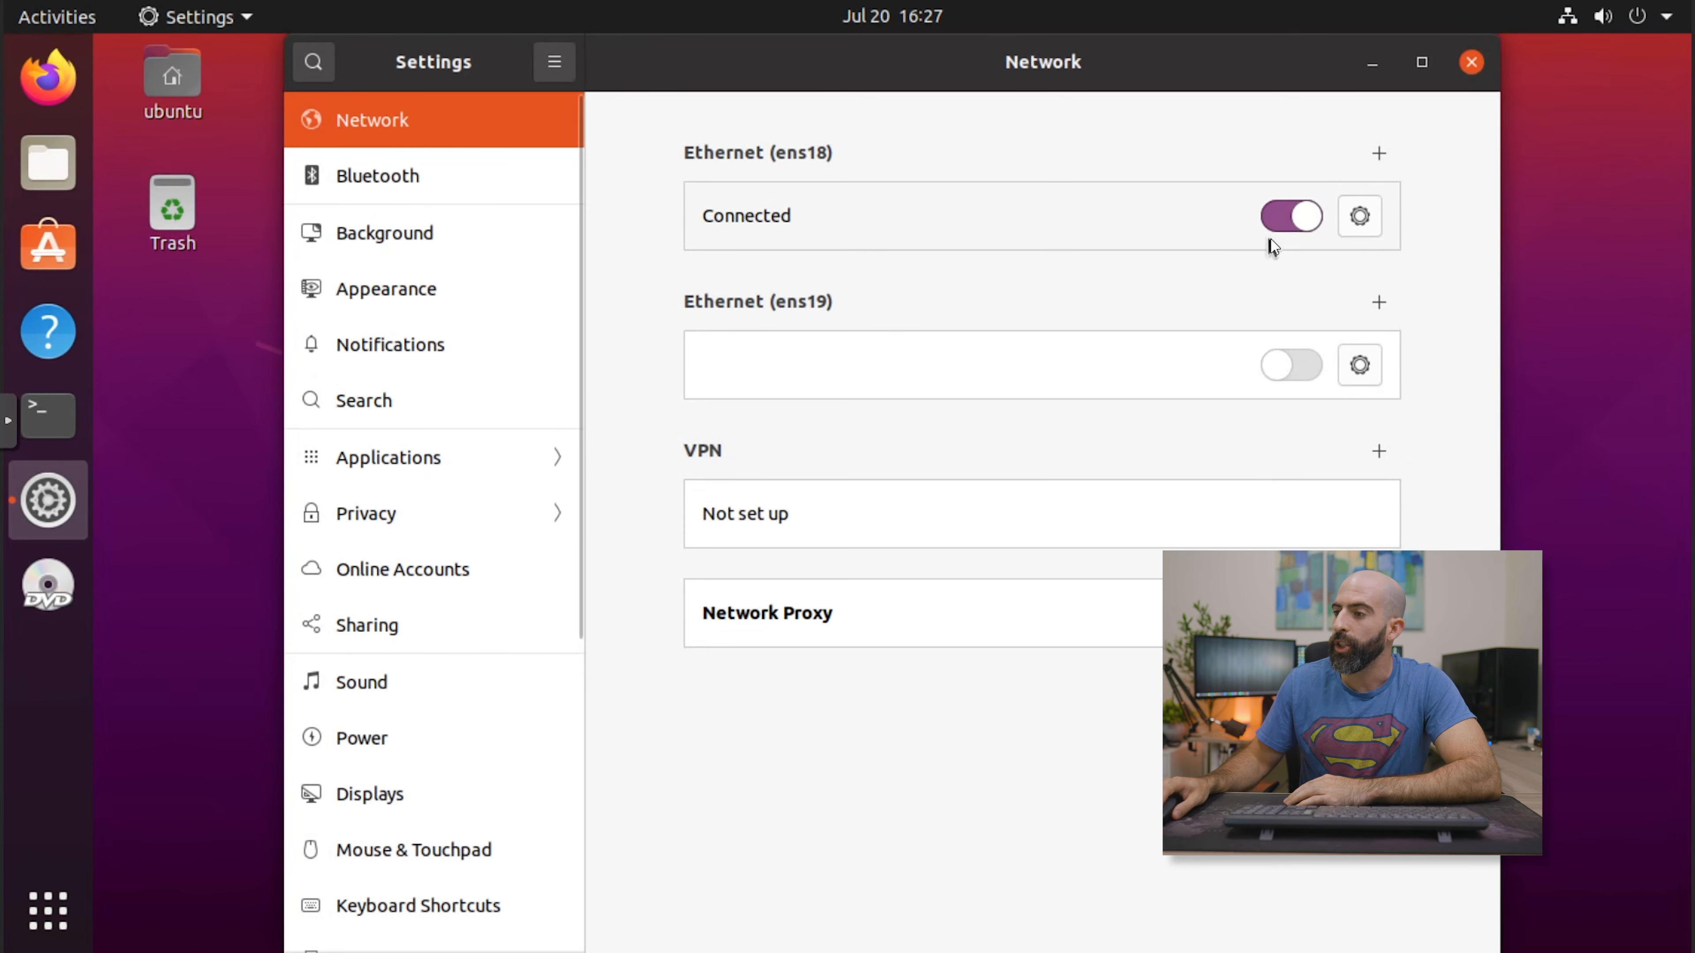
Step: Switch ens18 off and ens19 on, and confirm ens19's IPv4 address 192.168.1.100
left_click(1284, 224)
left_click(1289, 363)
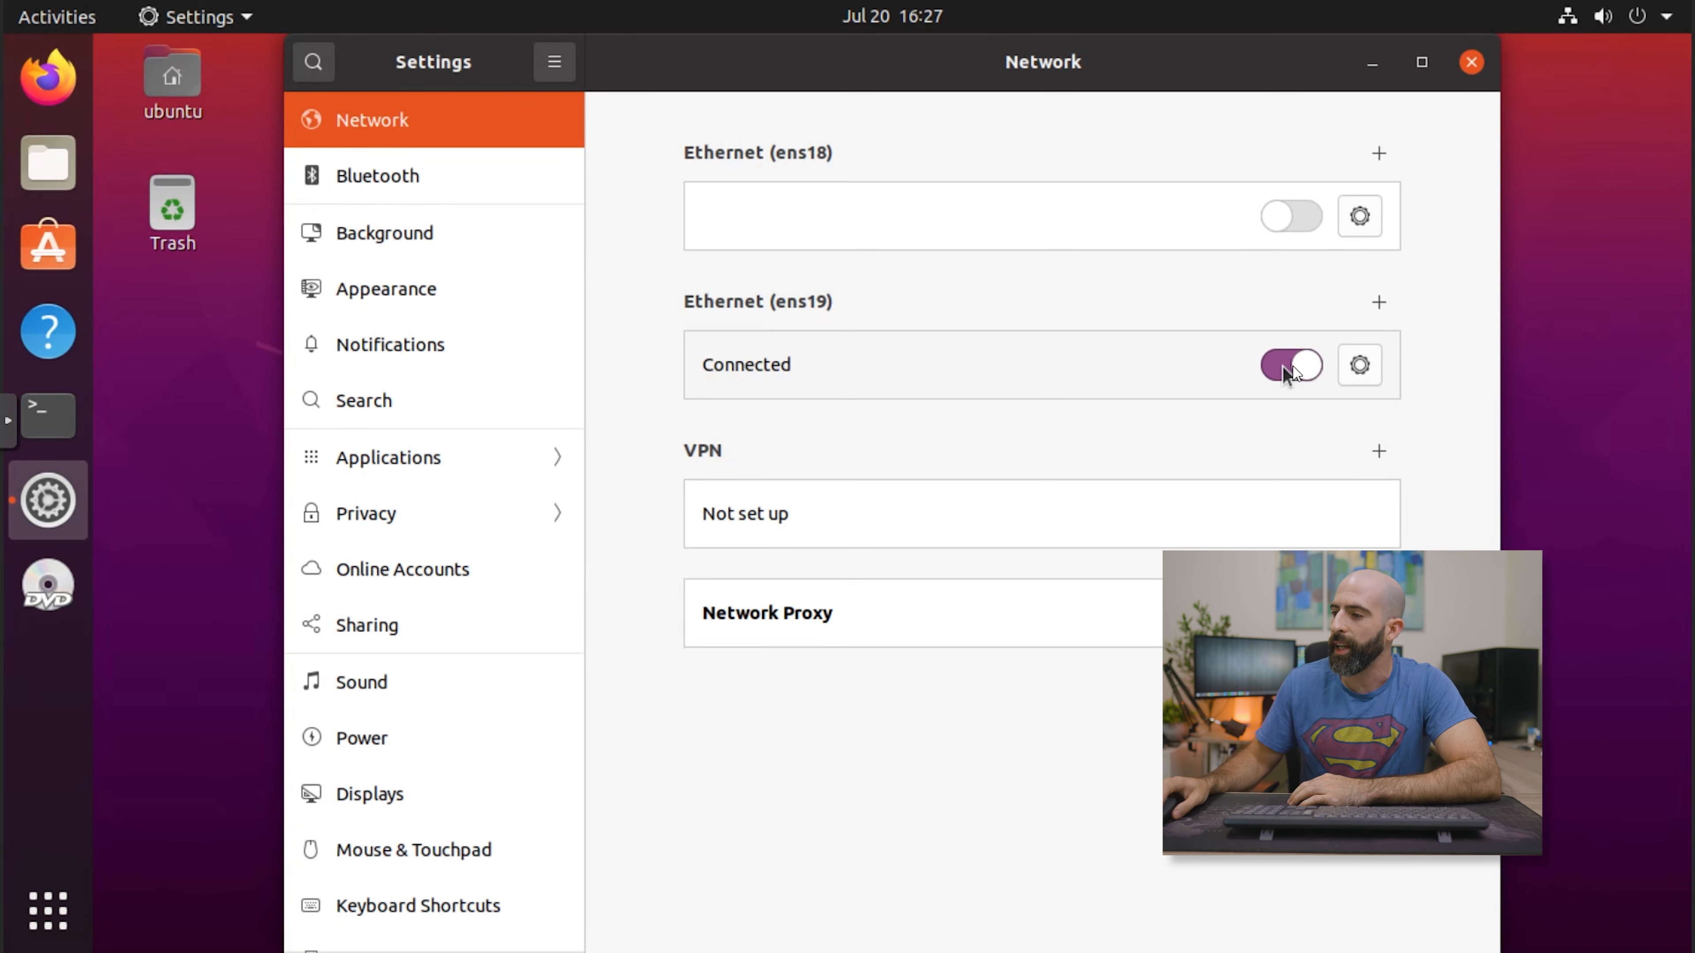
left_click(1361, 365)
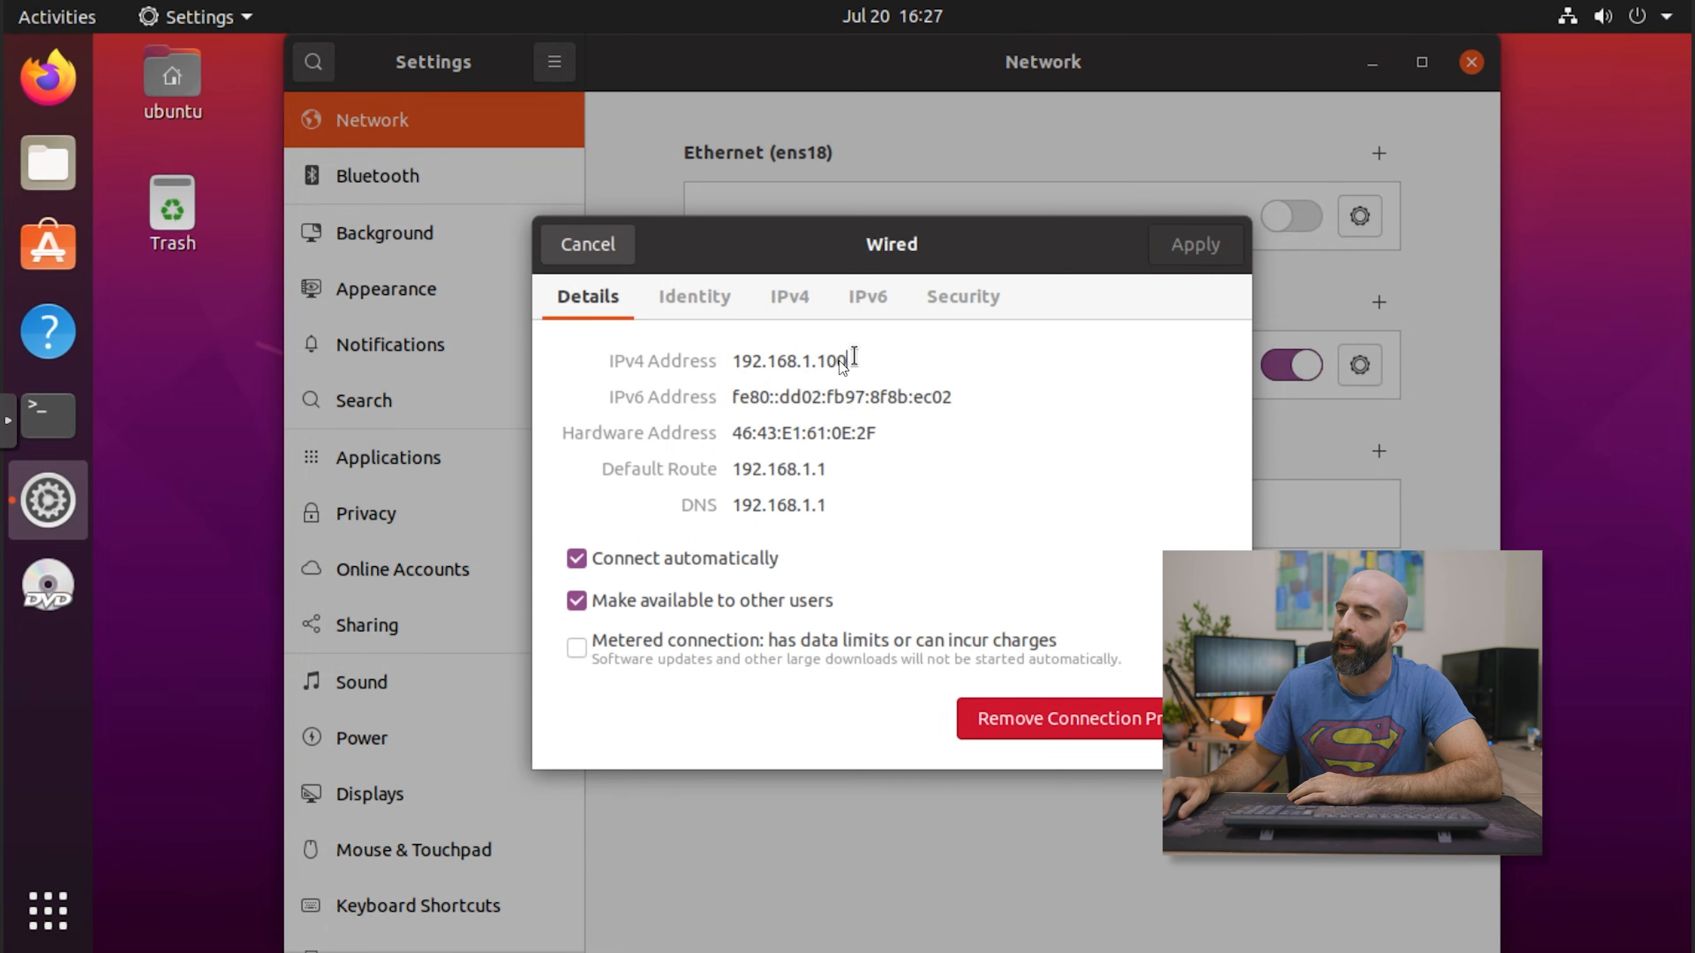
left_click_drag(857, 360, 731, 366)
left_click(897, 368)
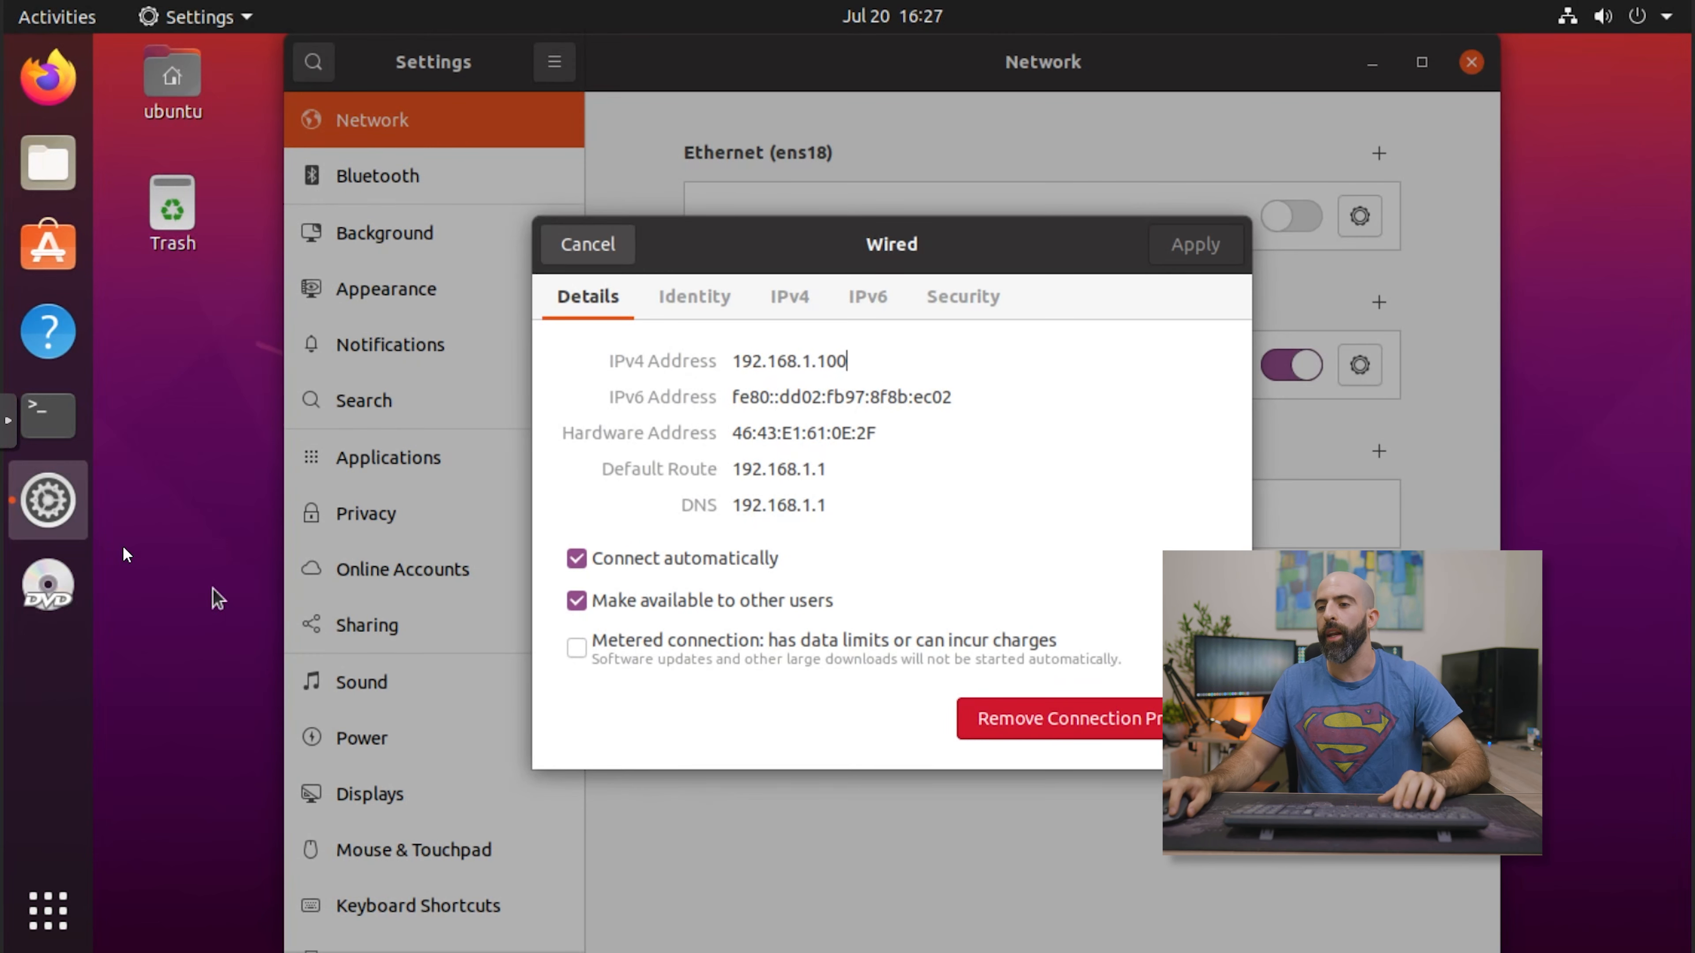
left_click(48, 77)
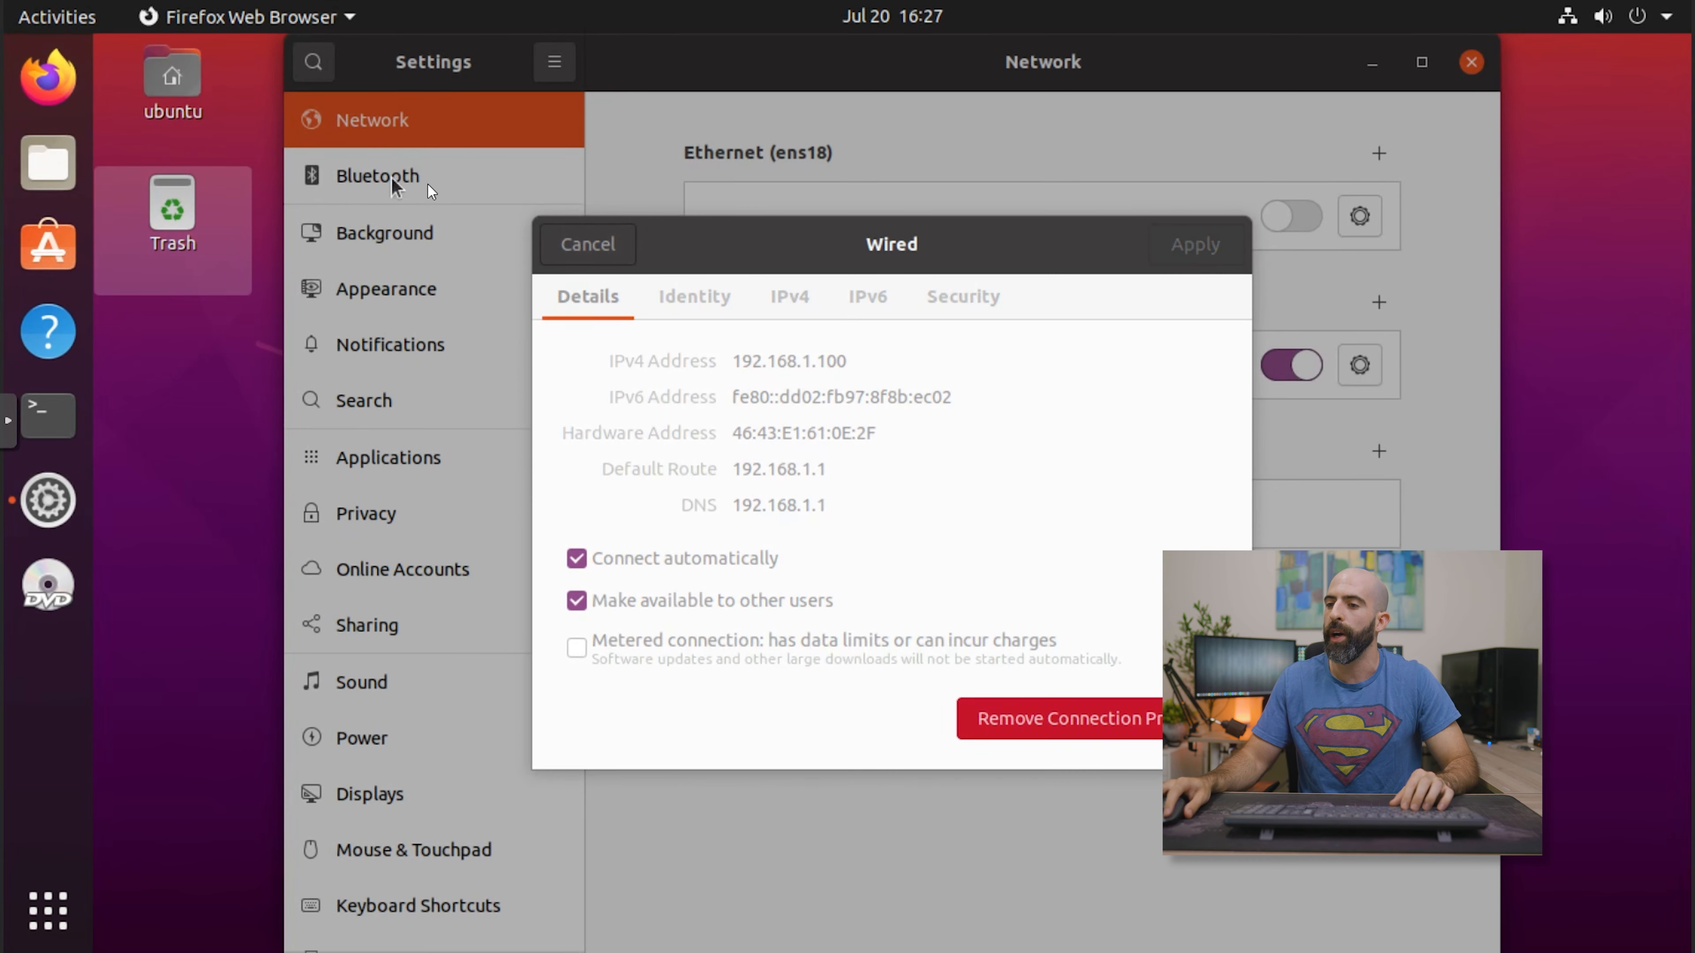
Step: Browse to 192.168.1.1 in Firefox to reach the pfSense login page
left_click(670, 114)
type("192.168.1.1/")
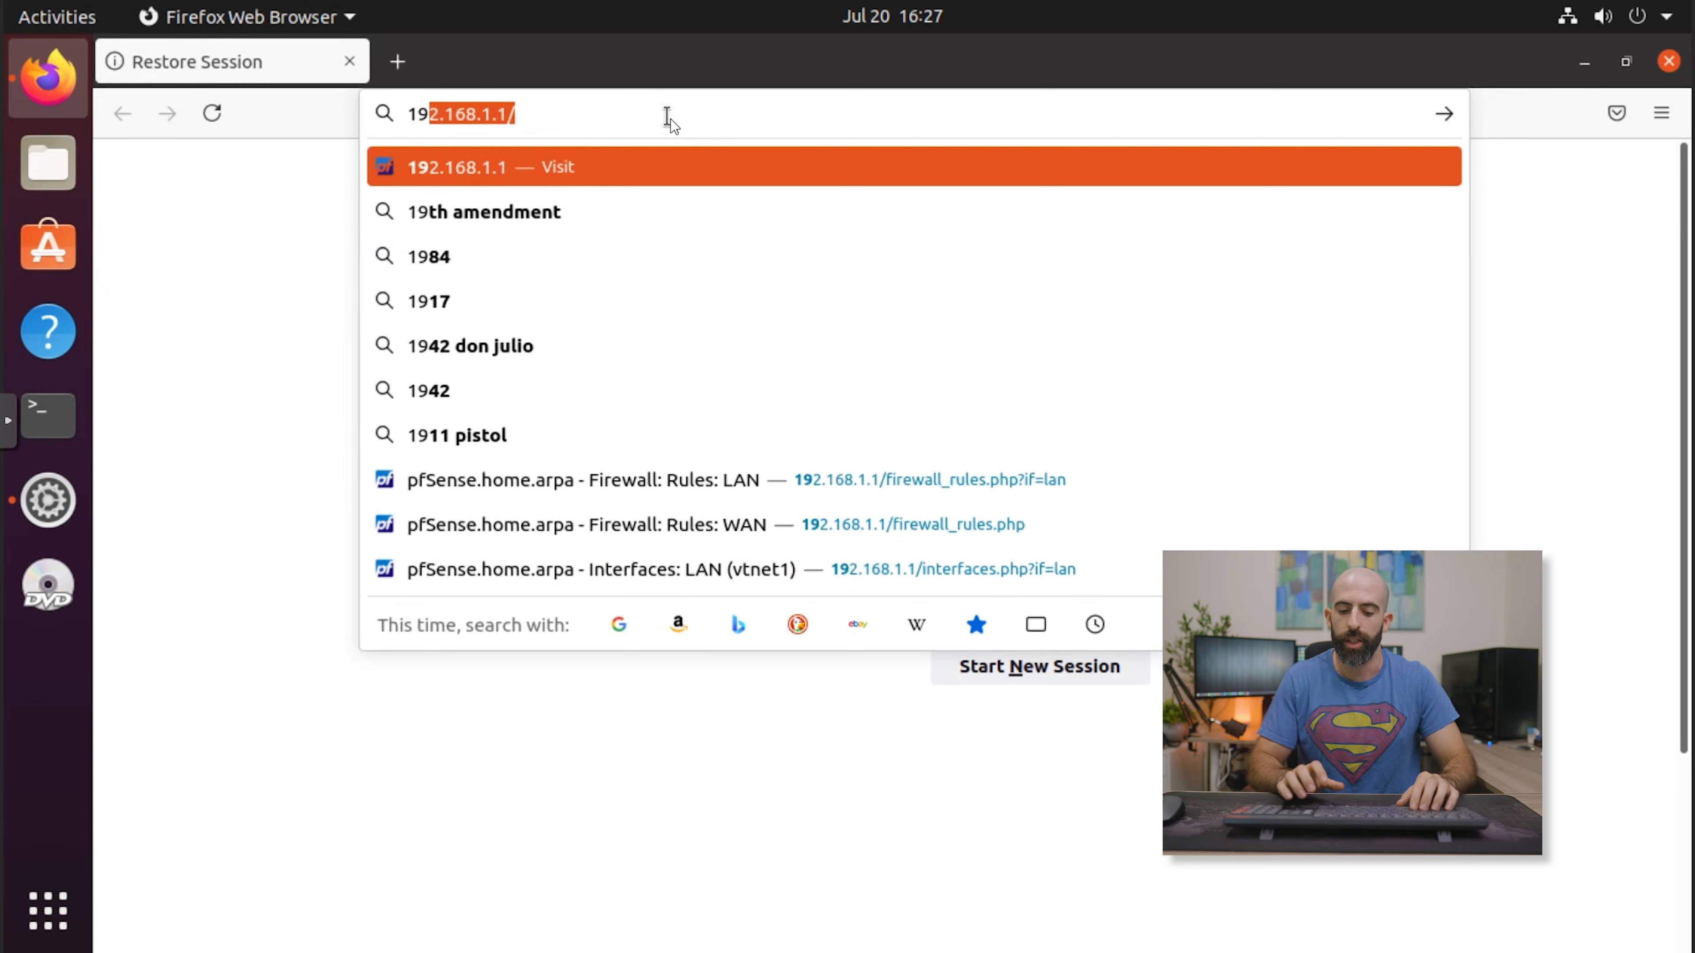
key("Return")
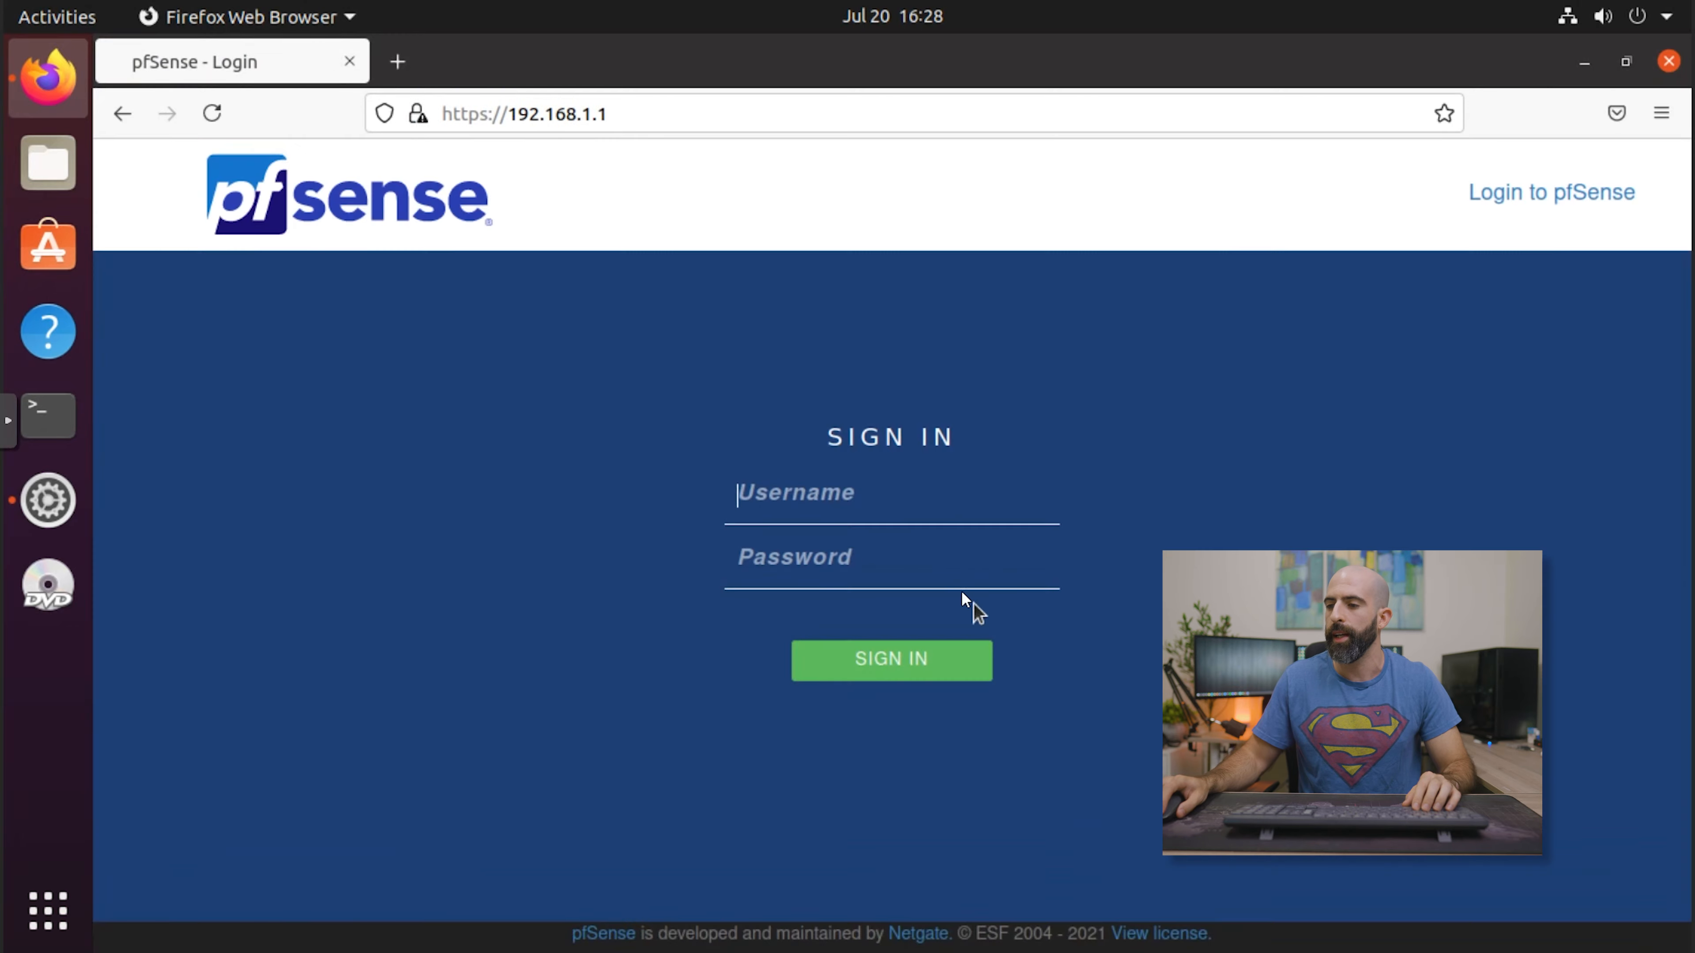
left_click(916, 500)
key("Escape")
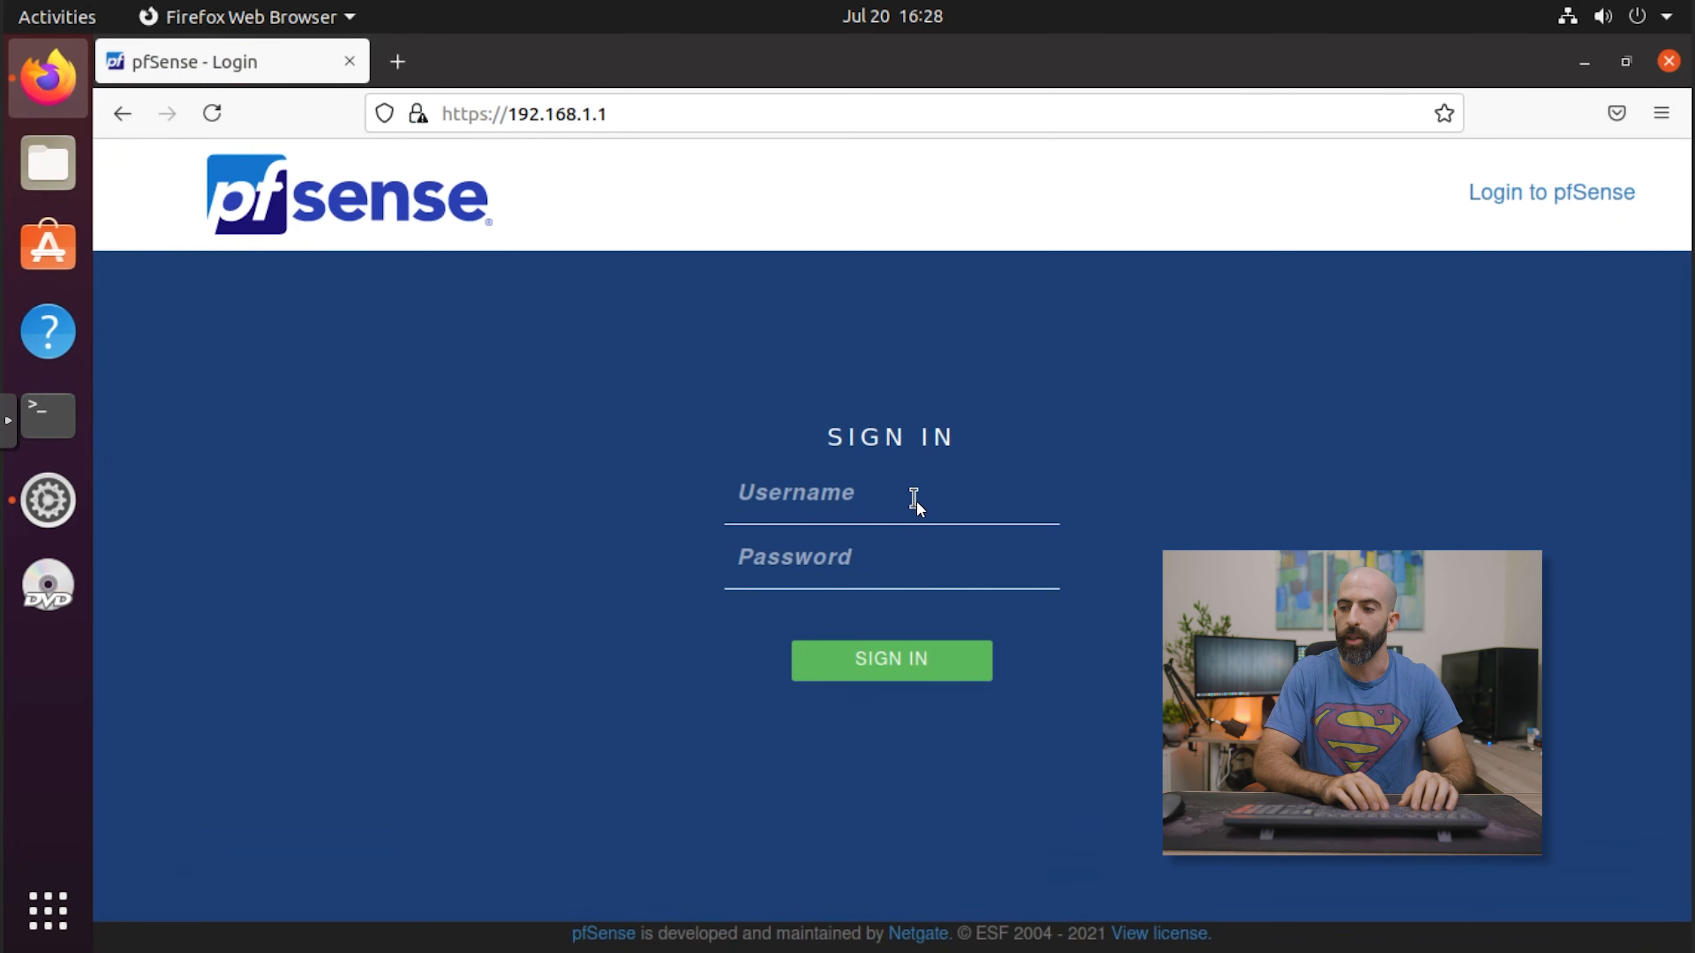
Step: Log in to pfSense as admin using the account password
left_click(919, 495)
type("admin")
key("Tab")
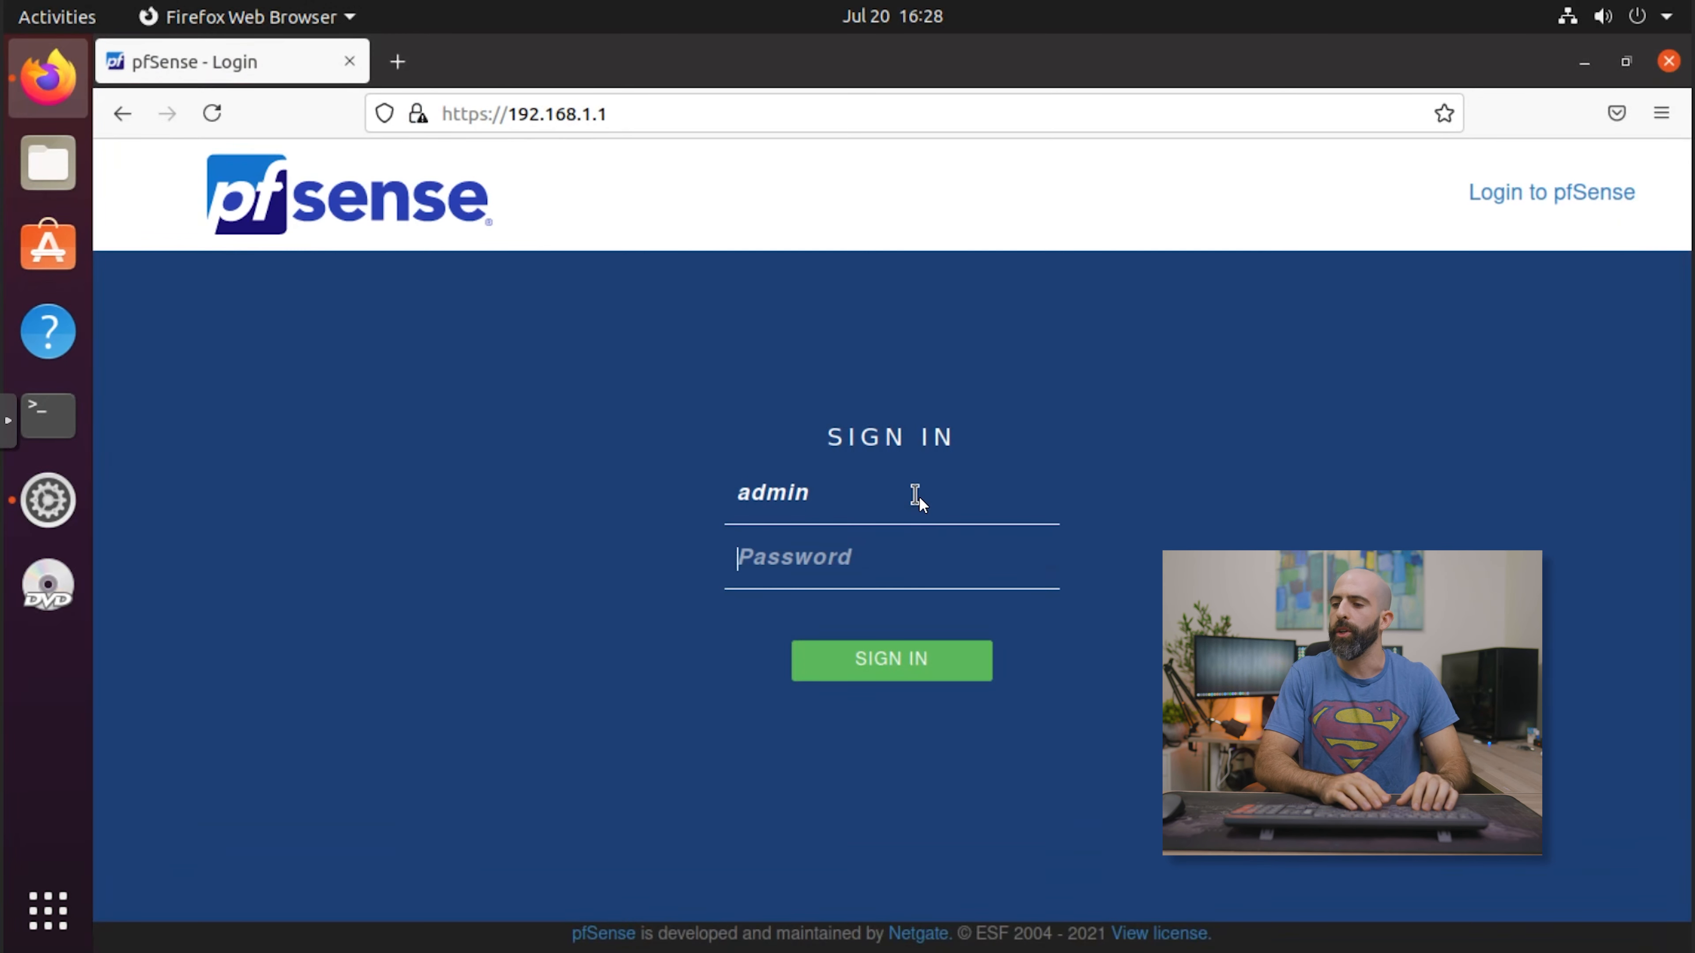
type("pfsense")
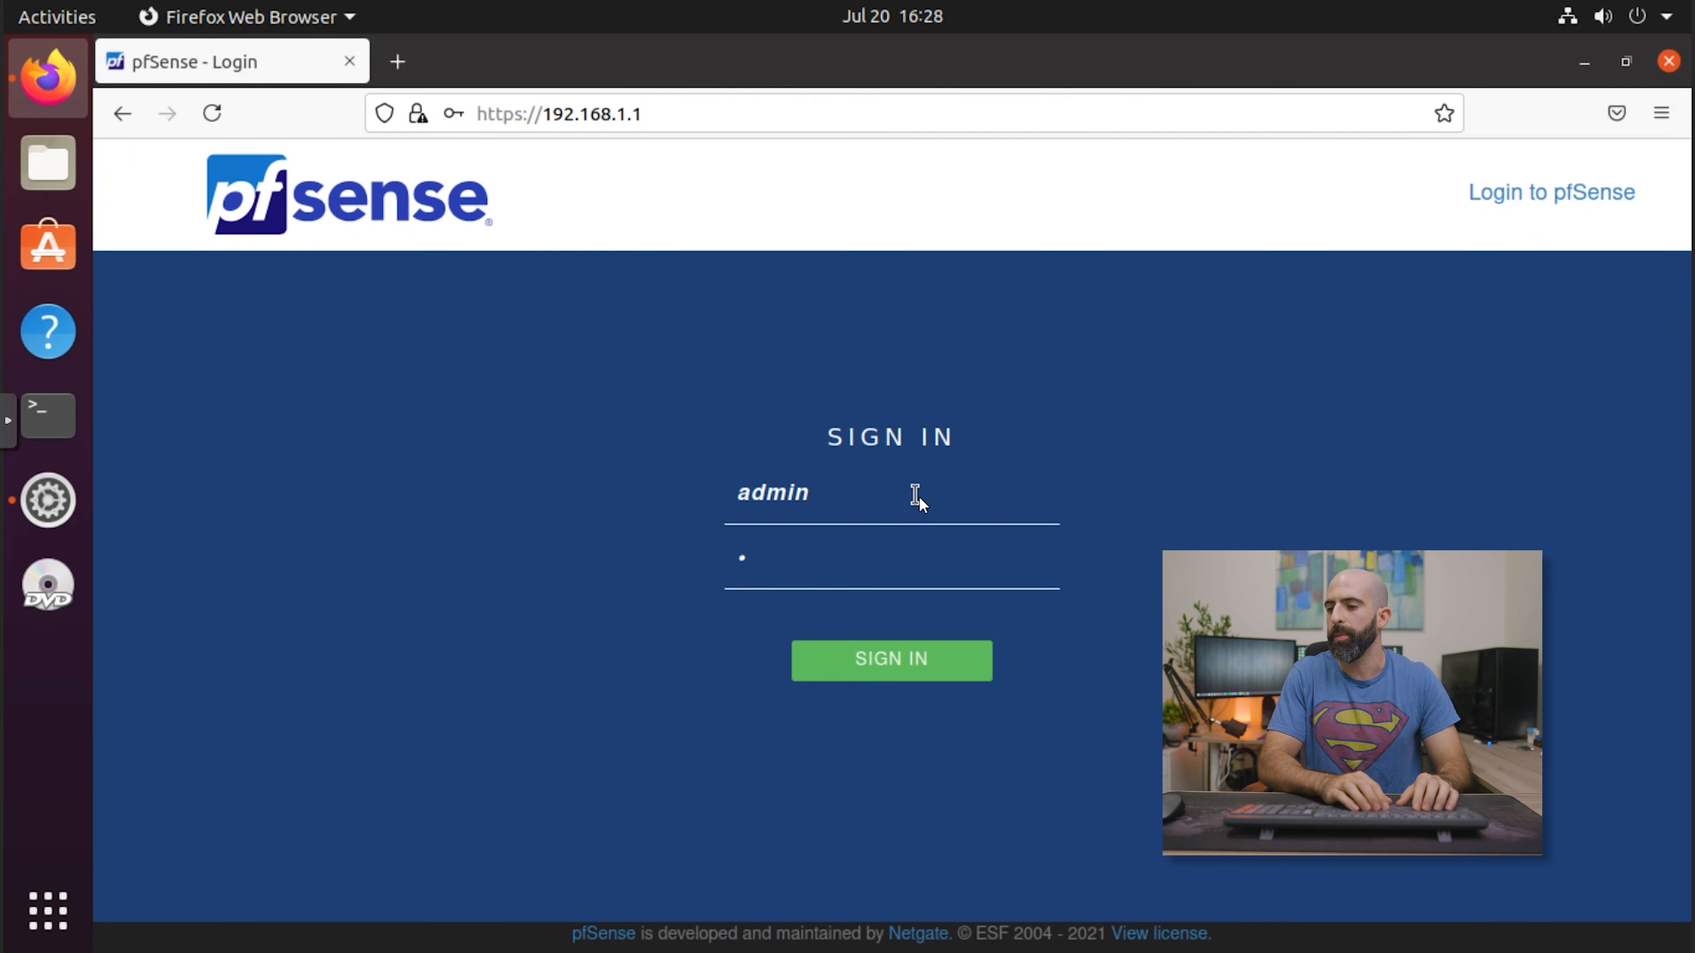
key("Return")
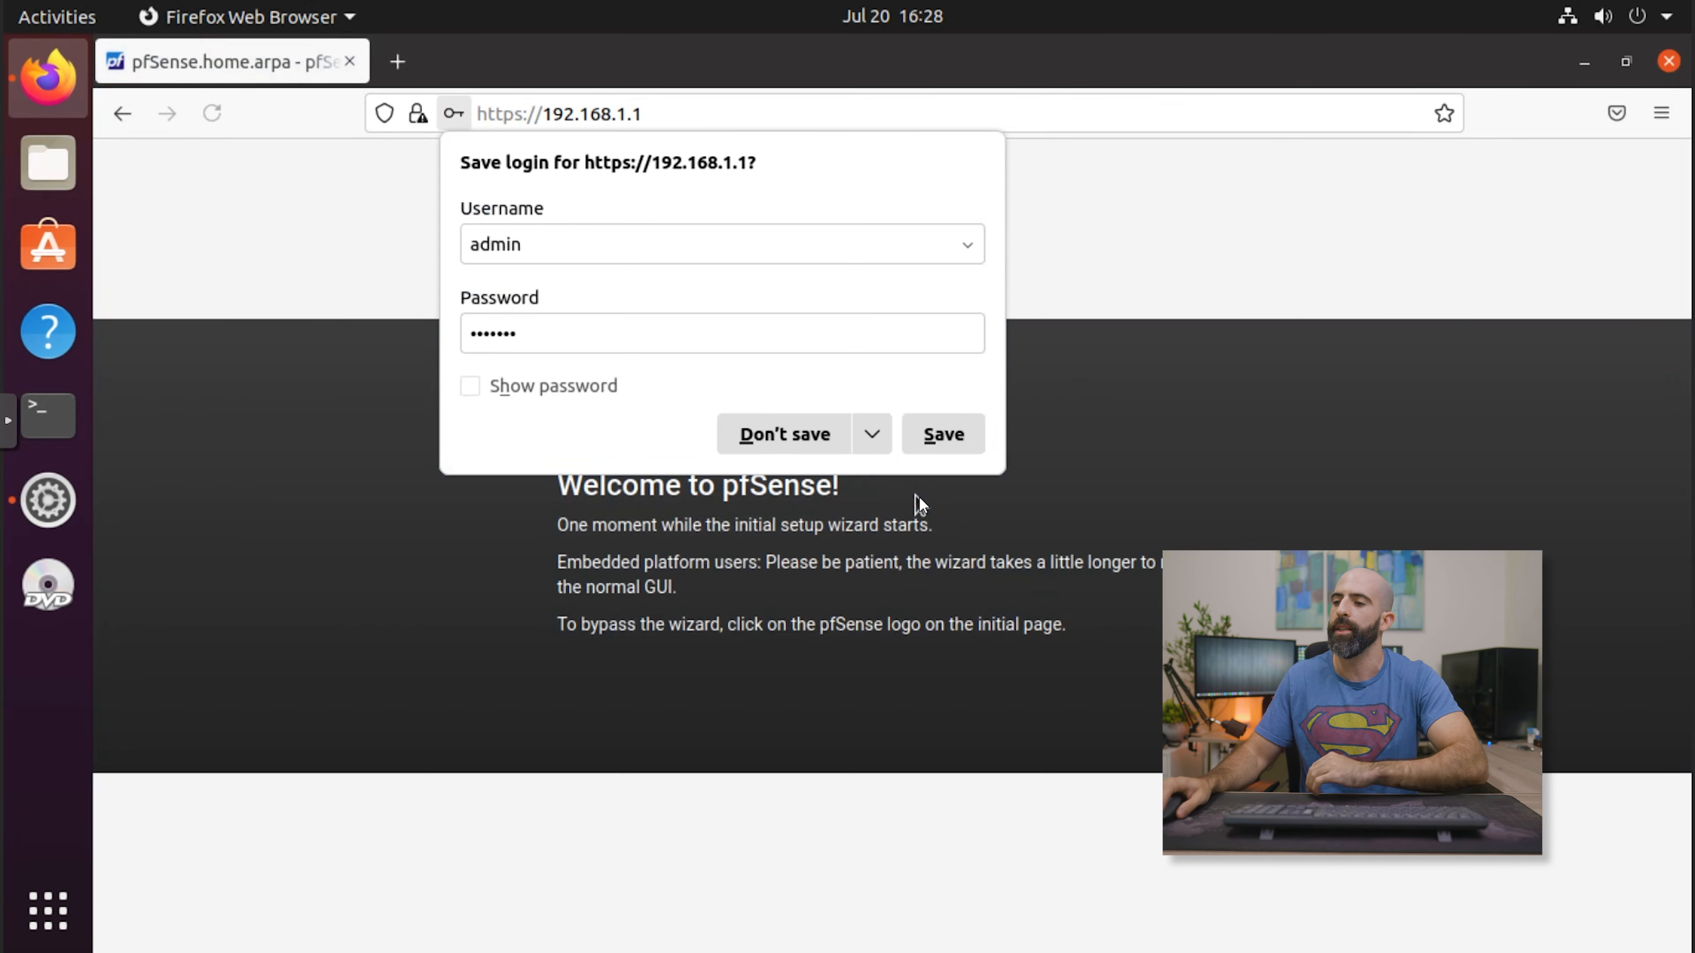